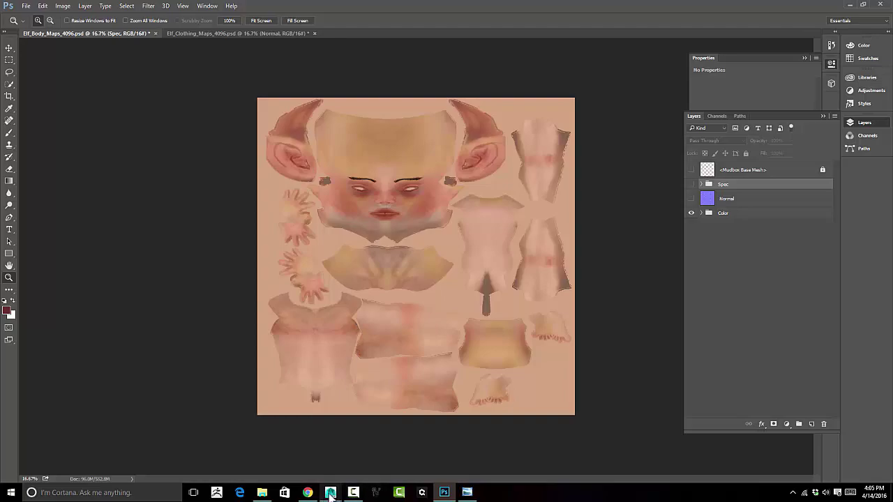
# In Maya, select the elf's body mesh after trying the shirt and pants.
pyautogui.moveTo(326, 495)
pyautogui.click(355, 439)
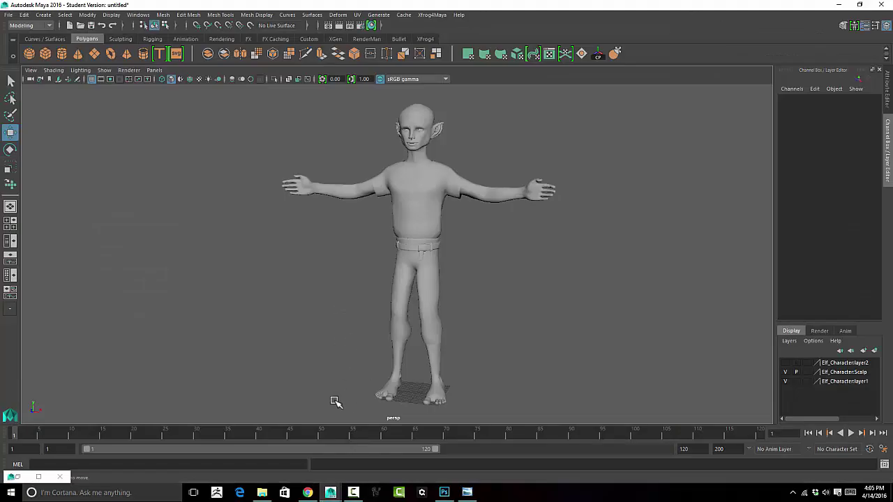
pyautogui.click(403, 211)
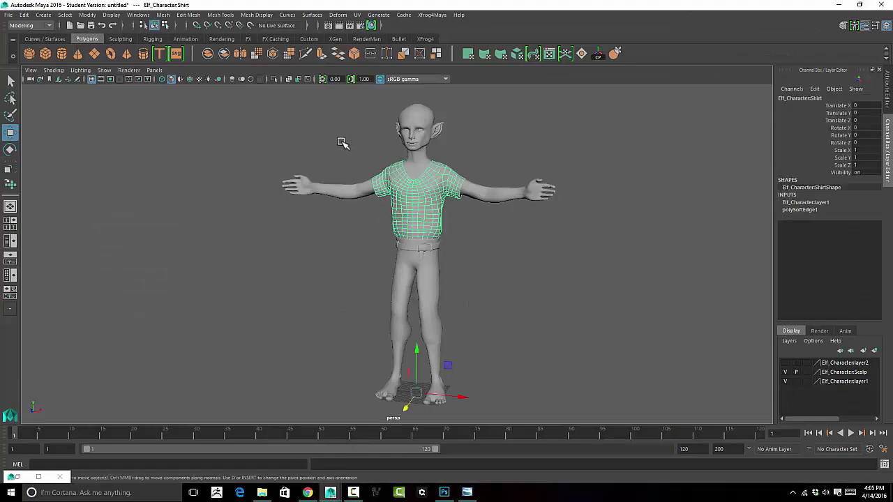
pyautogui.click(427, 286)
pyautogui.click(428, 235)
pyautogui.click(431, 261)
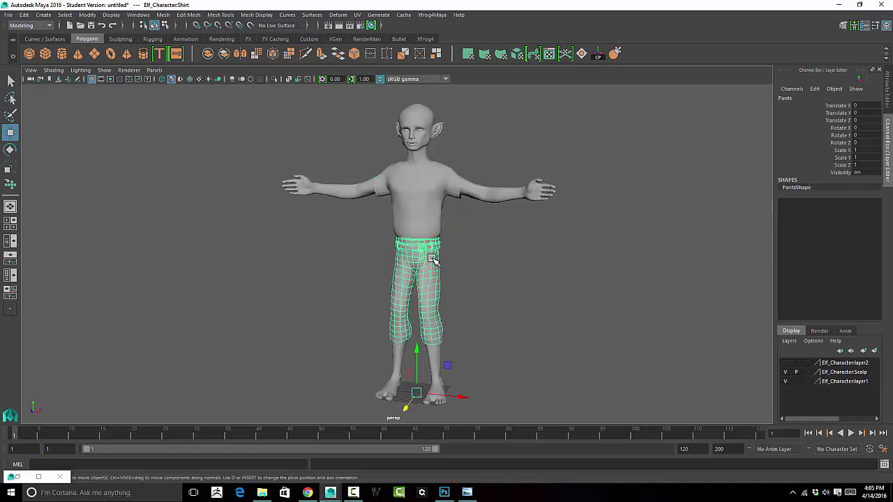
pyautogui.keyDown('shift'); pyautogui.click(444, 227); pyautogui.keyUp('shift')
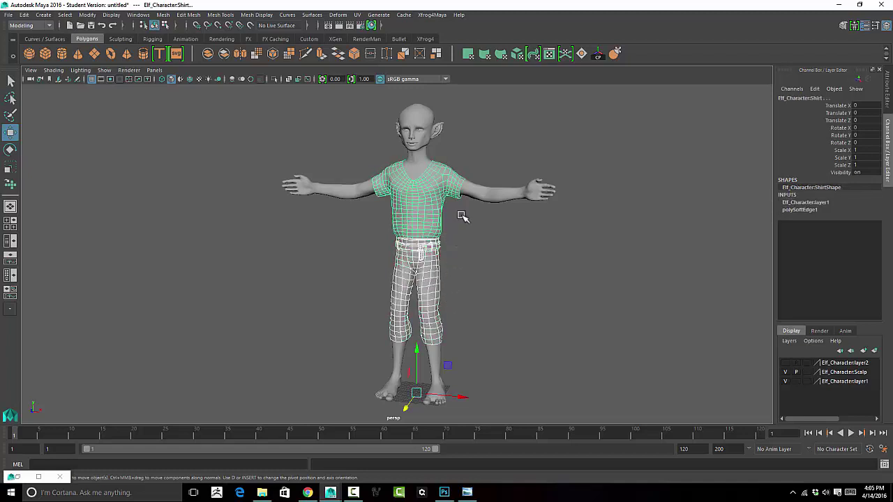
pyautogui.click(494, 195)
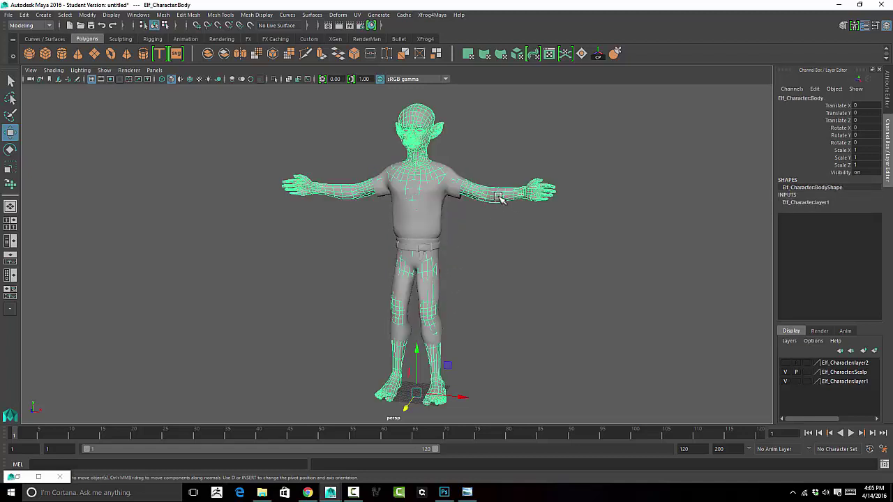
# Assign the body a new Blinn material and rename it Elf_Body_Mat.
pyautogui.rightClick(498, 196)
pyautogui.moveTo(502, 445)
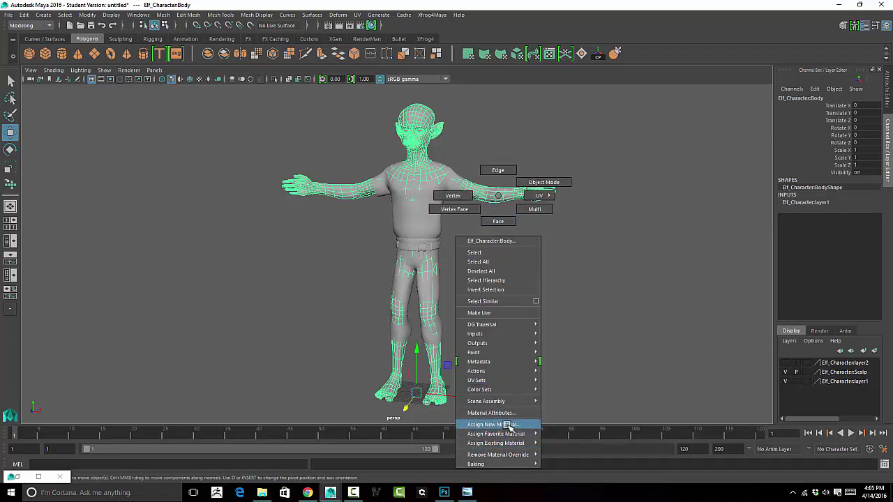
pyautogui.click(510, 424)
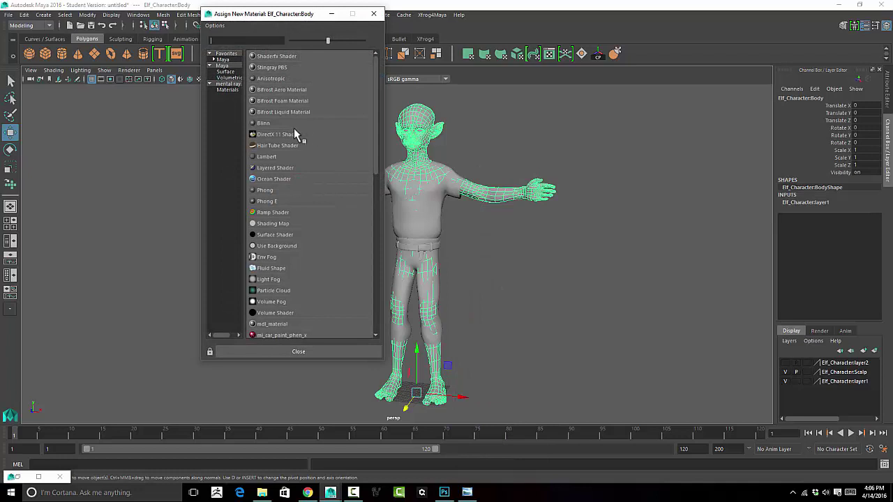
pyautogui.click(290, 123)
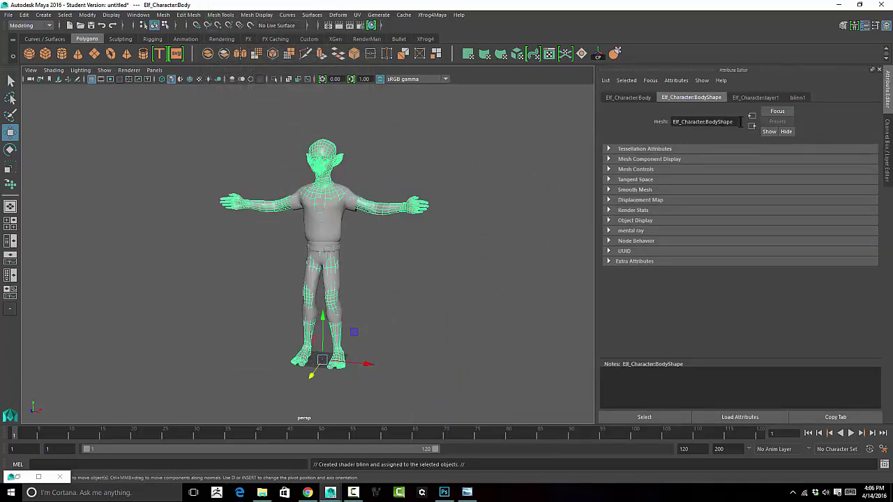
pyautogui.click(795, 98)
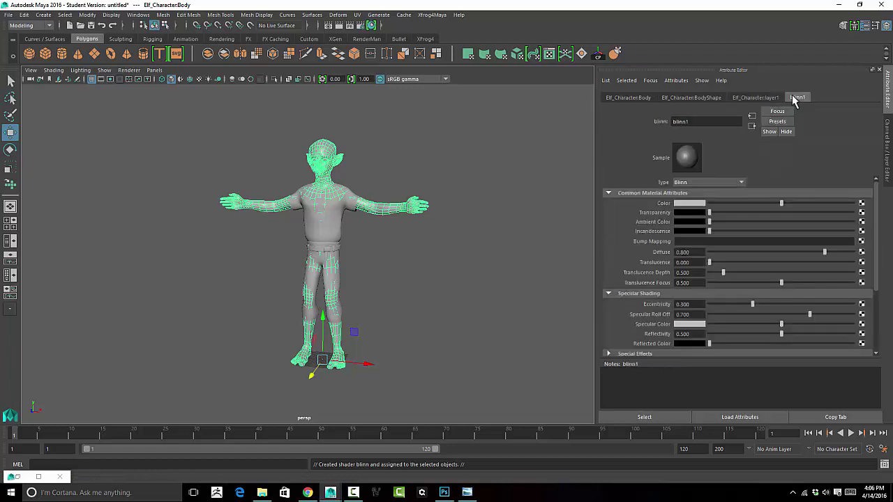
pyautogui.doubleClick(712, 120)
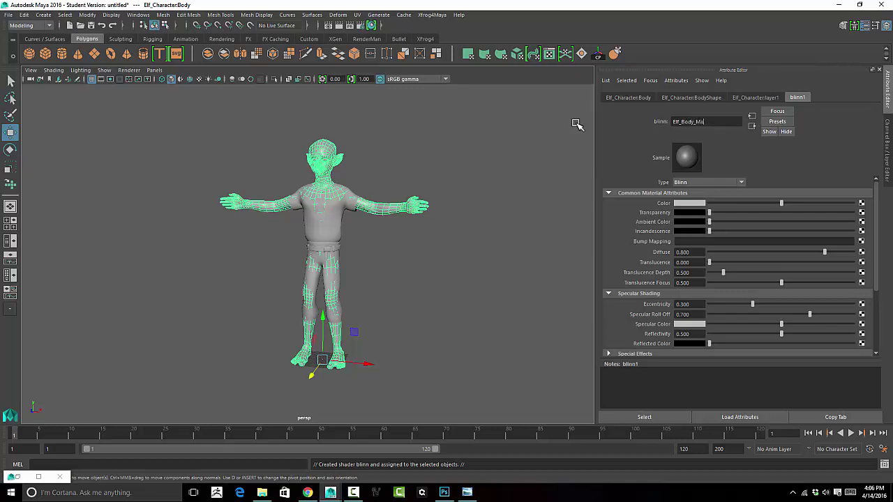
pyautogui.press('Return')
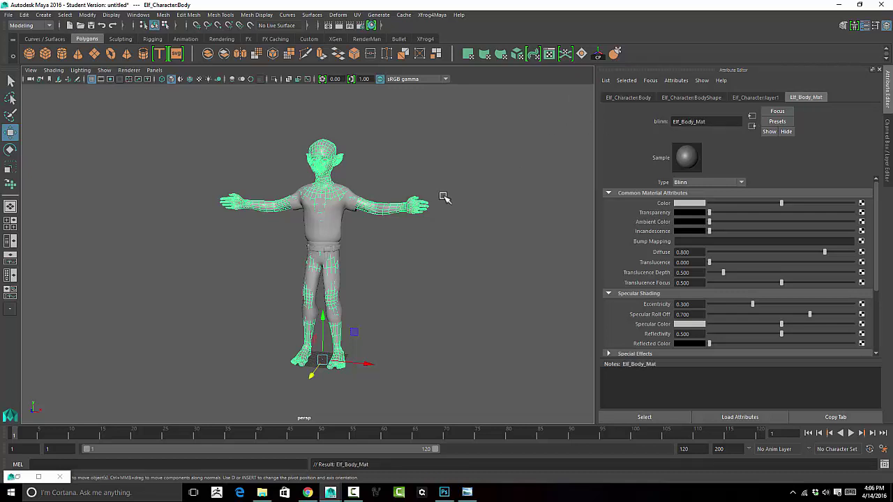
pyautogui.click(340, 231)
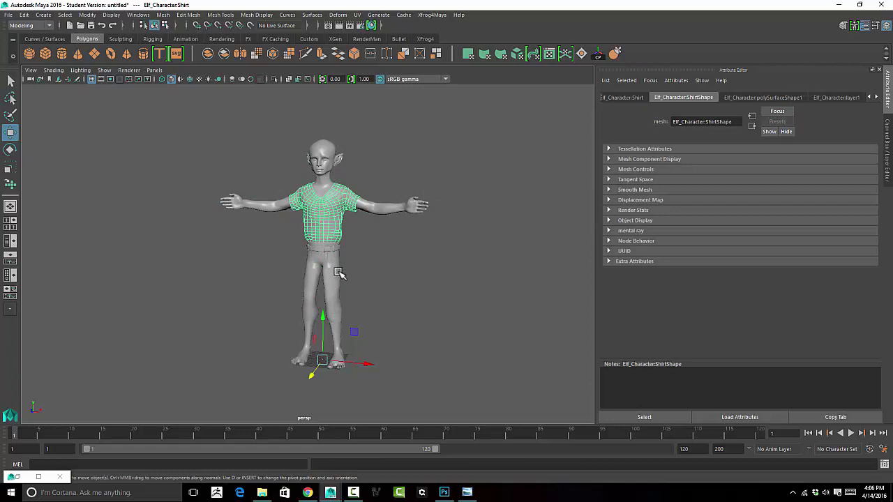
# Give the shirt and pants one Blinn material renamed Elf_Clothing_Mat, then deselect.
pyautogui.click(341, 272)
pyautogui.moveTo(341, 263); pyautogui.dragTo(357, 354, button='right')
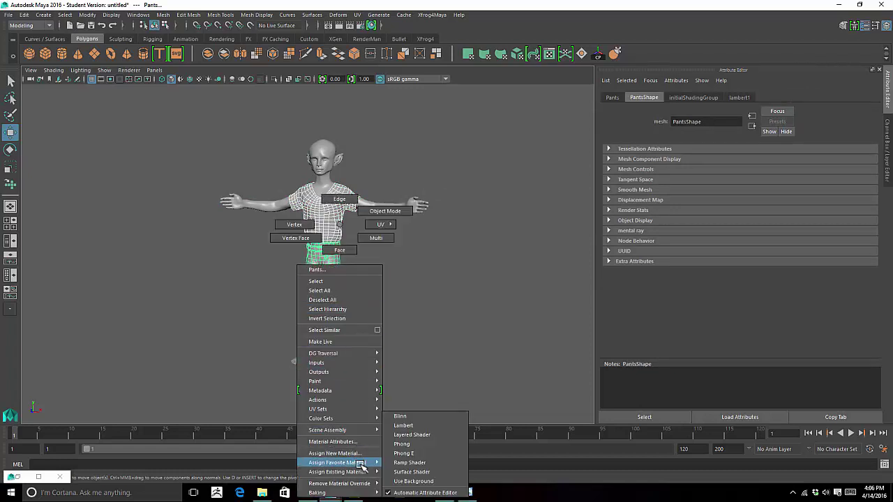
pyautogui.moveTo(337, 462)
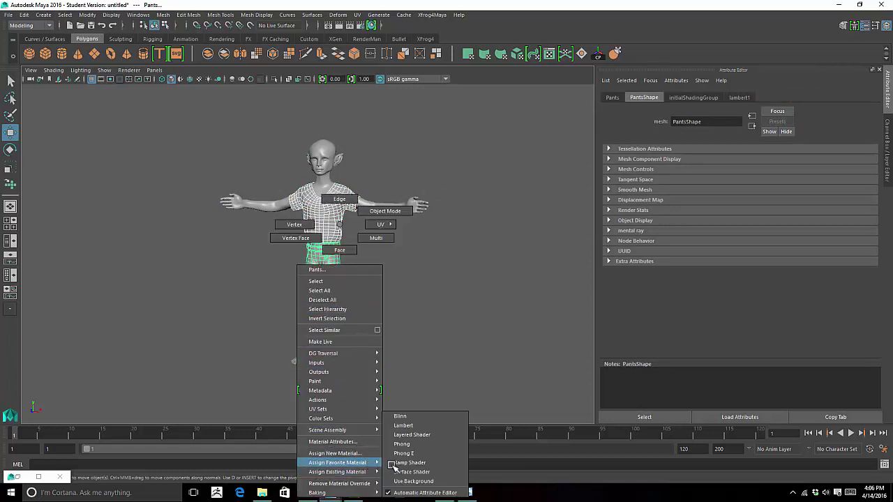
pyautogui.click(401, 417)
pyautogui.doubleClick(706, 123)
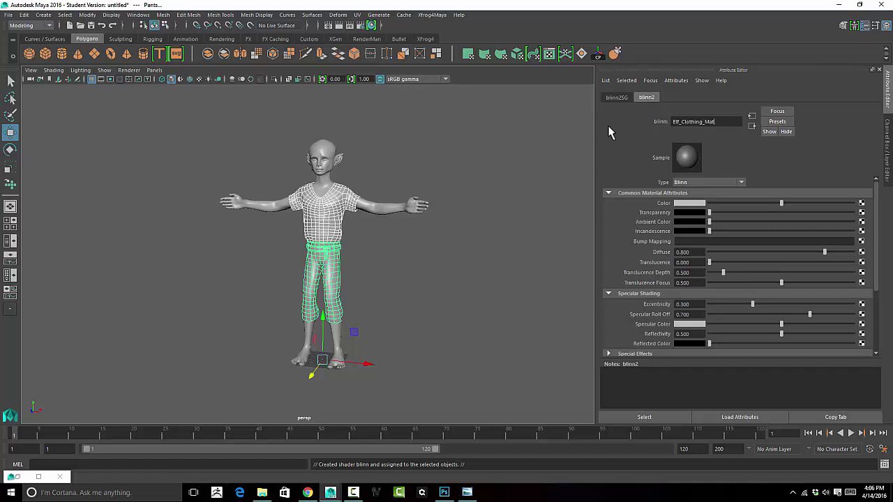
pyautogui.press('Return')
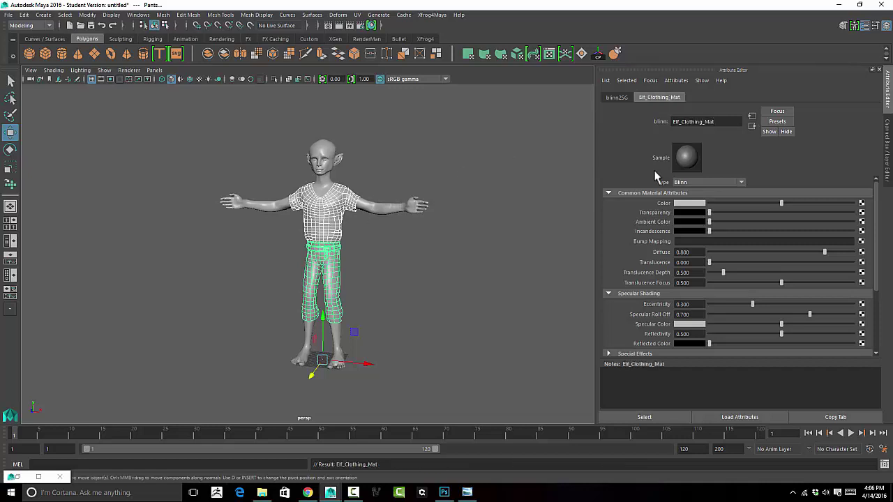
pyautogui.click(507, 159)
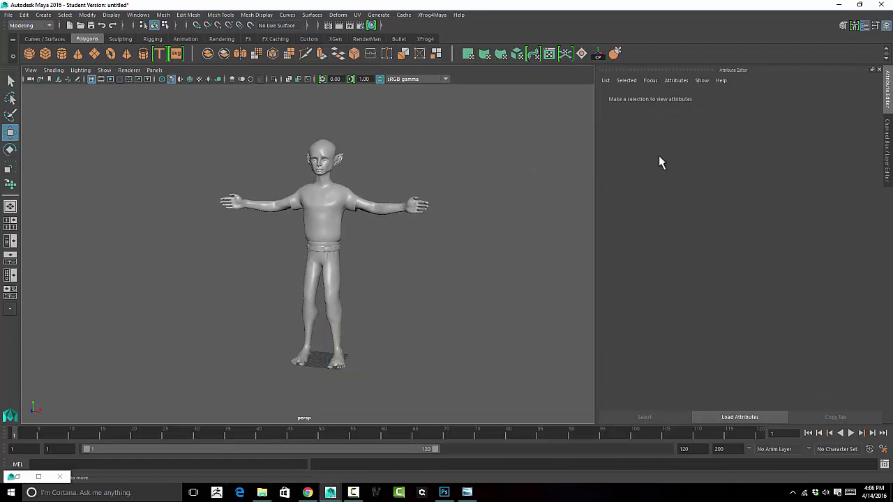
# Check Elf_Body_Mat's Color texture options without adding one, then return to Photoshop.
pyautogui.click(325, 148)
pyautogui.click(806, 97)
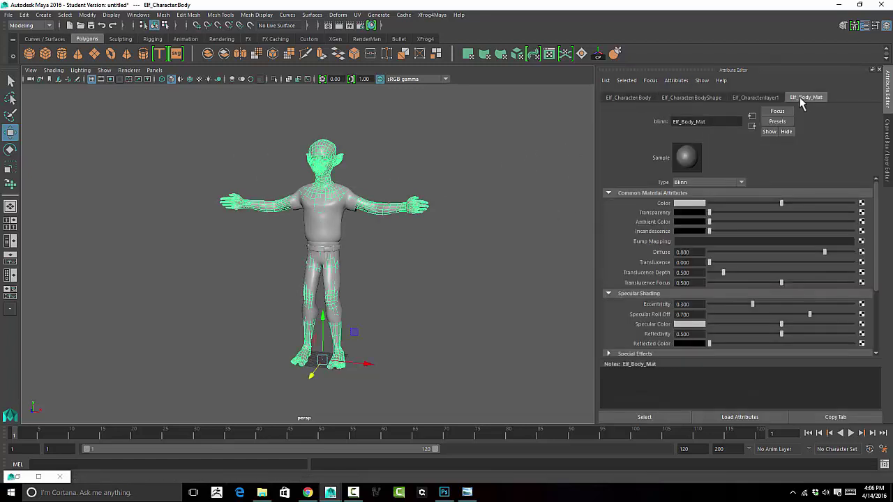
pyautogui.click(862, 203)
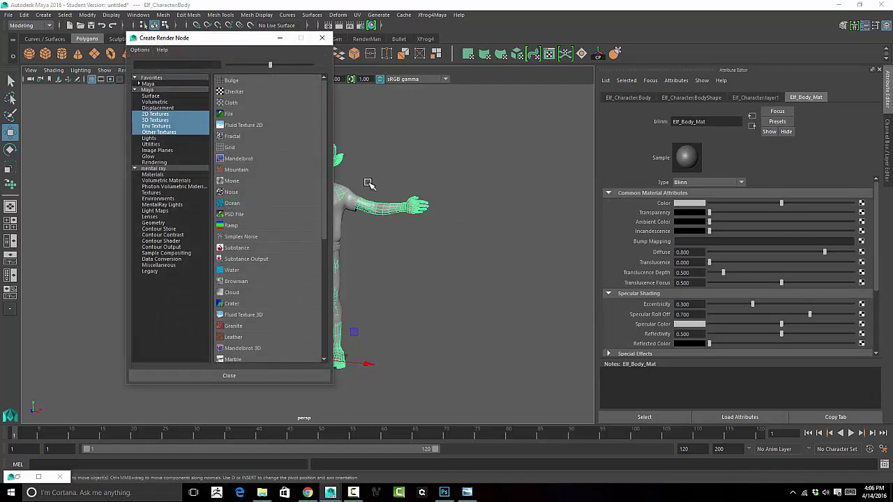
pyautogui.moveTo(244, 41); pyautogui.dragTo(269, 47)
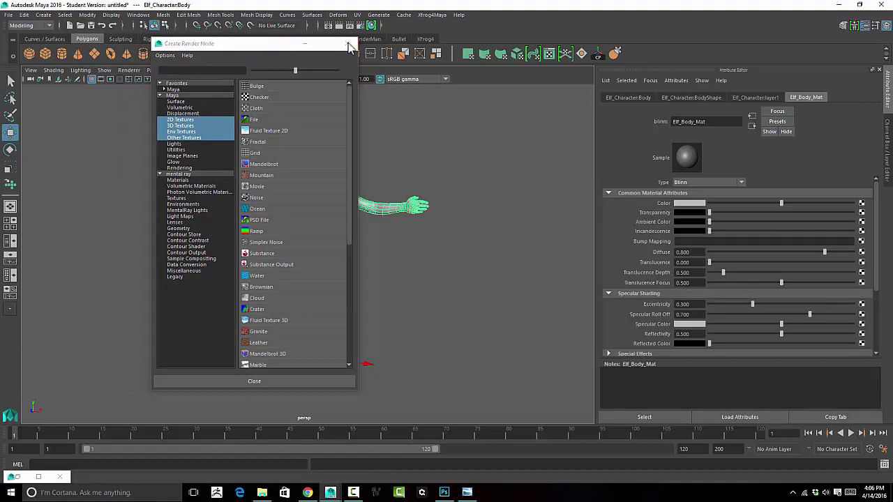
pyautogui.click(348, 46)
pyautogui.click(444, 493)
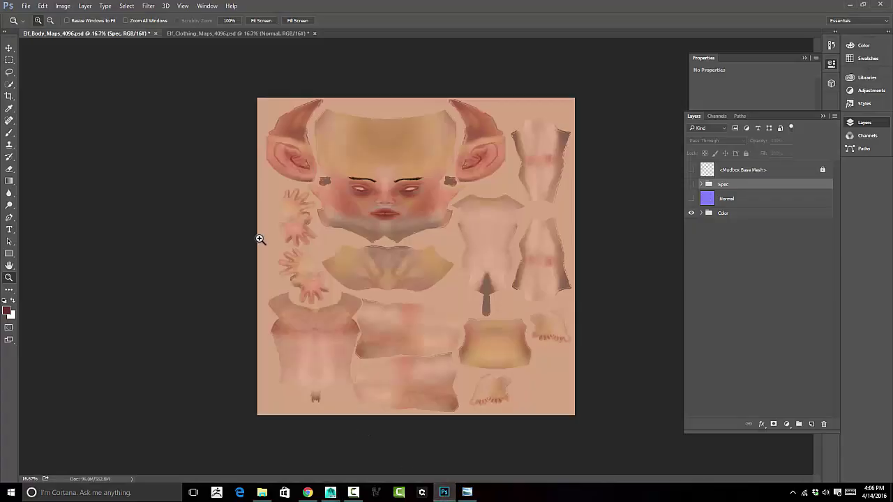
# Save the body texture as PNG named Elf_Body_Color_4096.png in Source Images.
pyautogui.click(26, 6)
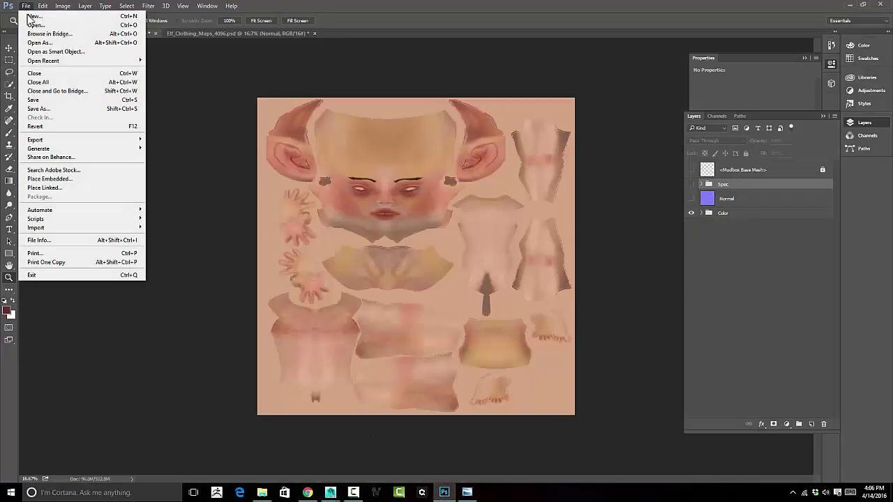
pyautogui.click(69, 115)
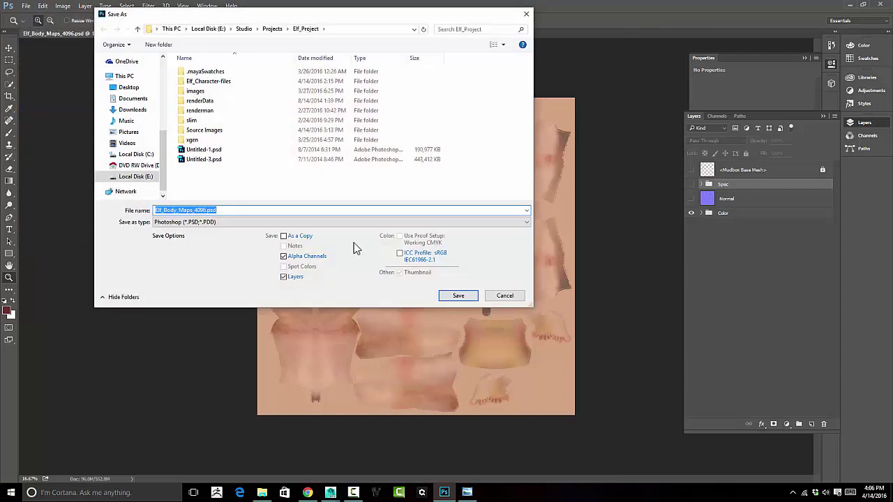
pyautogui.click(230, 220)
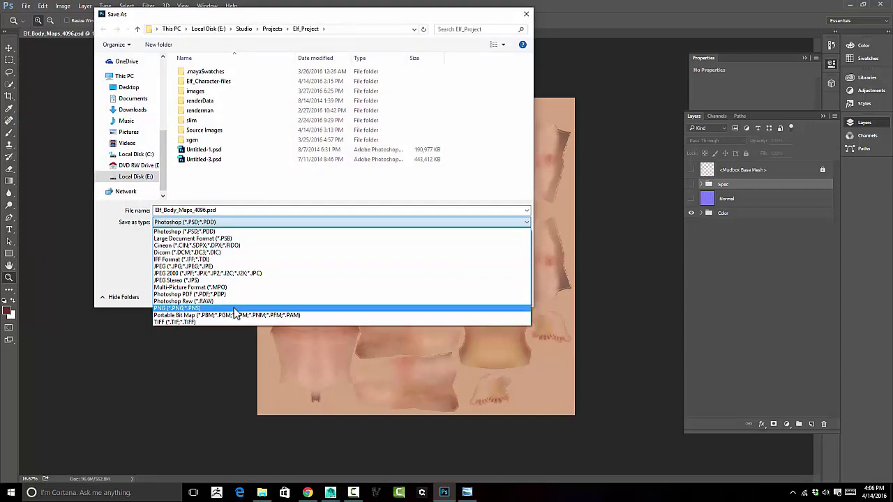
pyautogui.click(234, 307)
pyautogui.doubleClick(193, 210)
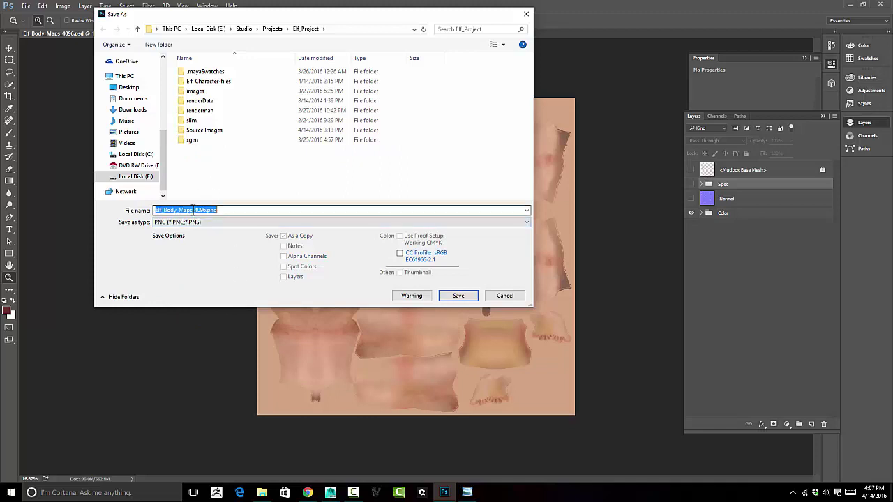
pyautogui.click(195, 212)
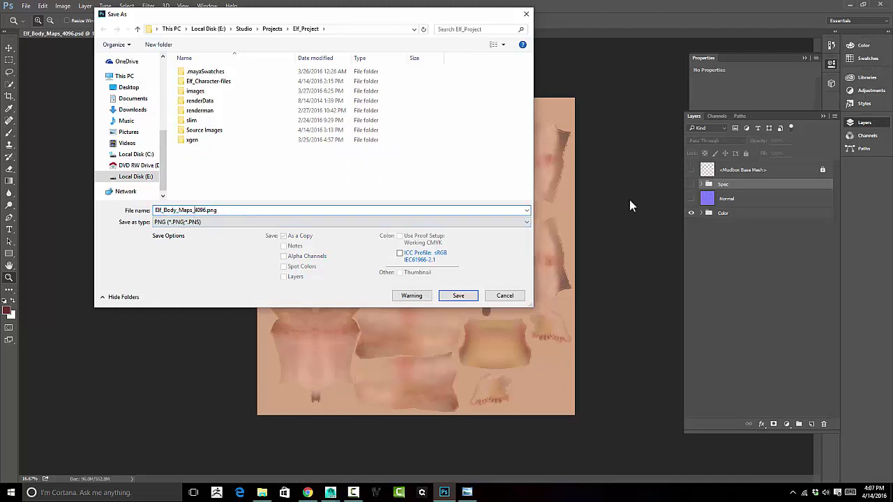
pyautogui.press('BackSpace')
pyautogui.press('BackSpace')
pyautogui.press('BackSpace')
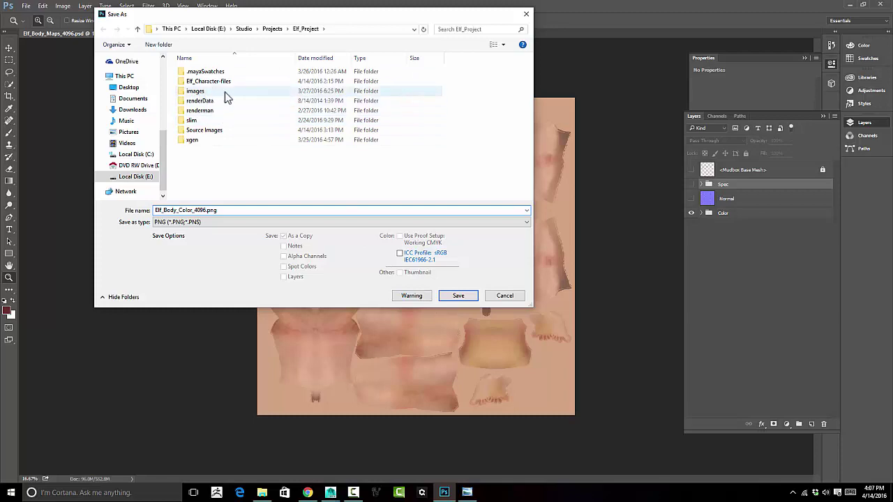
pyautogui.doubleClick(209, 130)
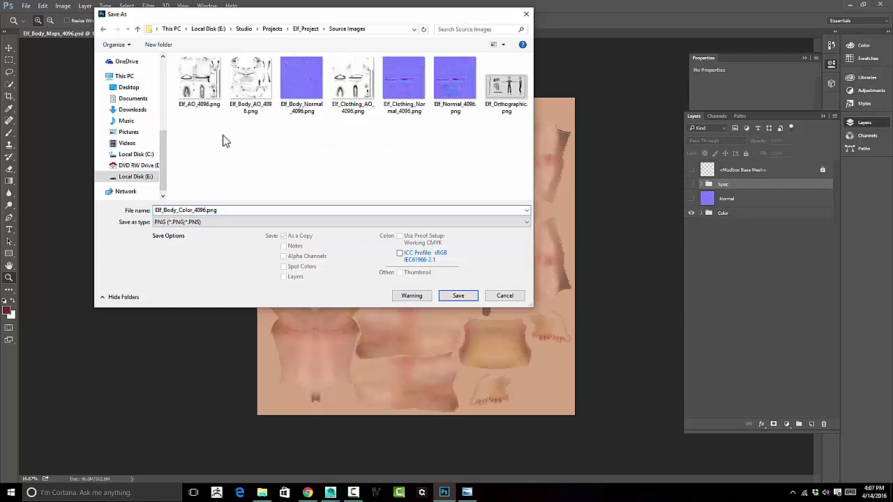
pyautogui.click(458, 296)
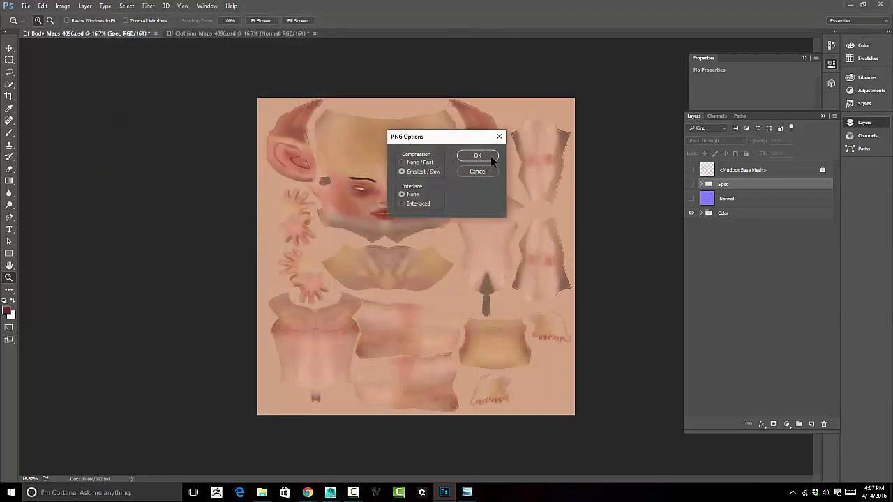
pyautogui.click(477, 156)
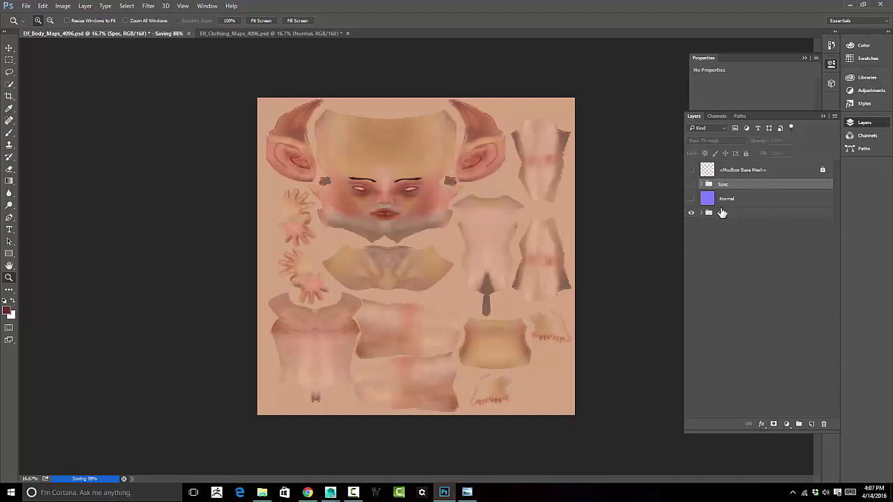
pyautogui.click(691, 184)
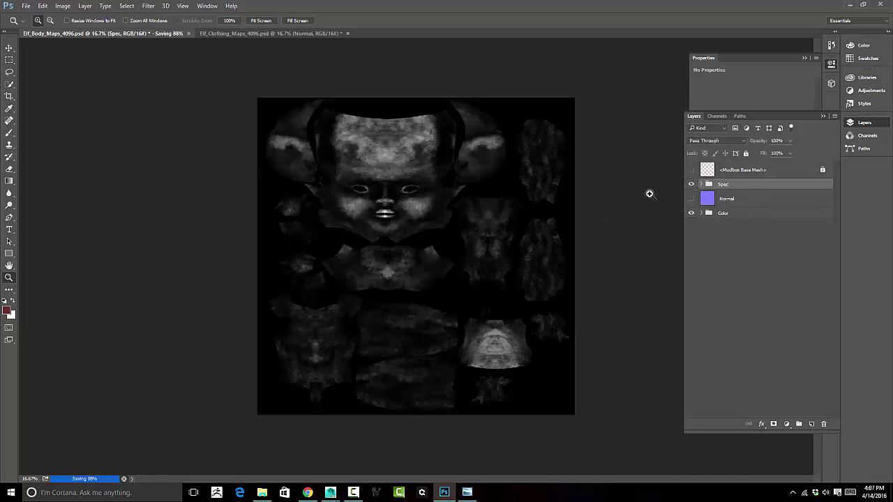
pyautogui.click(25, 6)
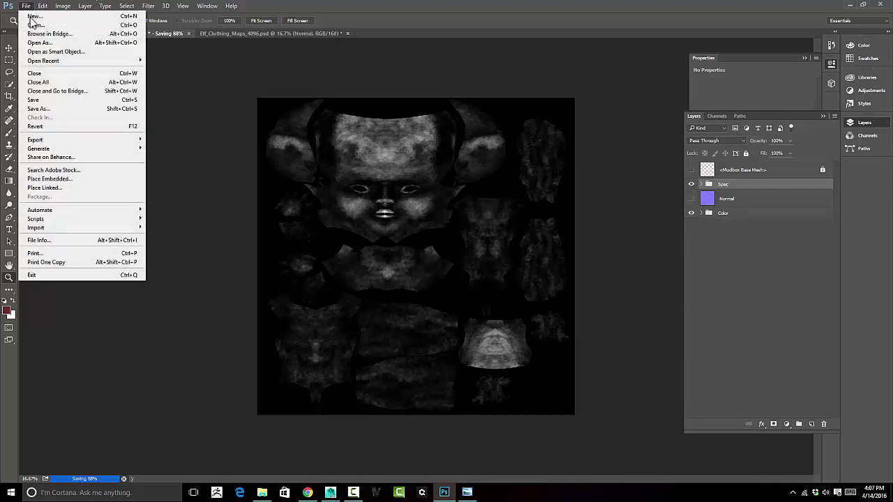
pyautogui.click(56, 109)
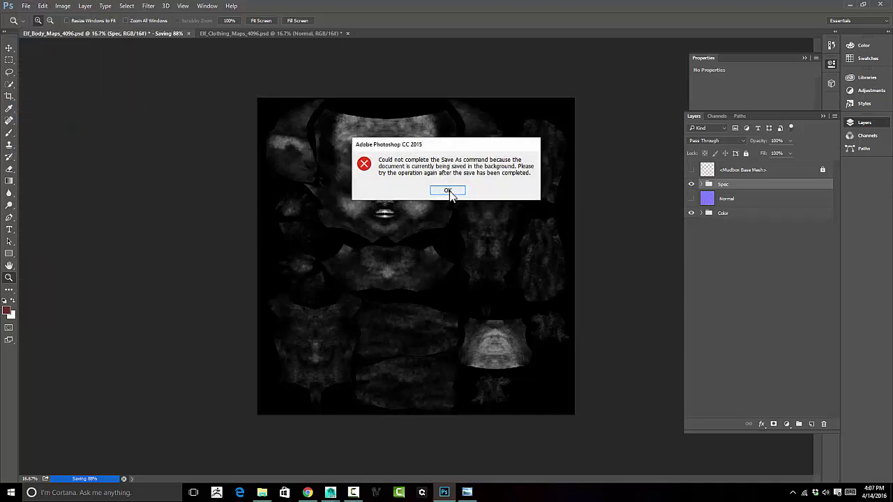
pyautogui.click(447, 191)
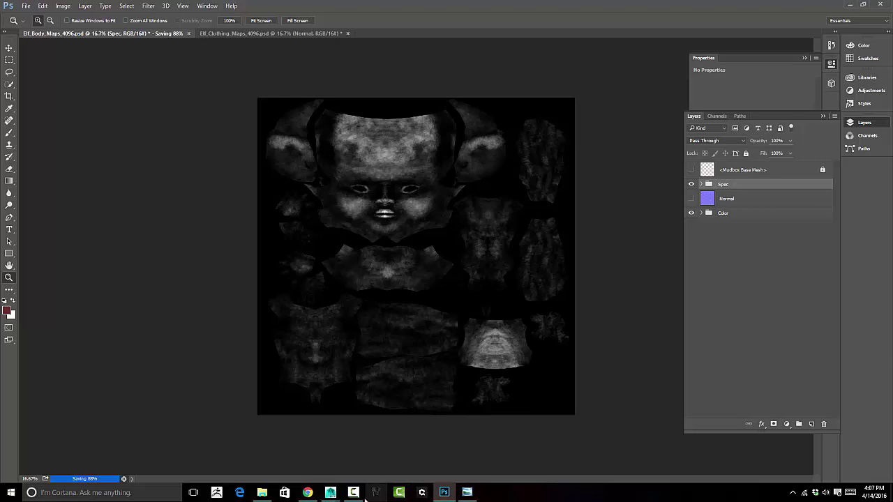
# In Maya, connect a File texture to Elf_Body_Mat's Color with Filter Type Off.
pyautogui.moveTo(339, 496)
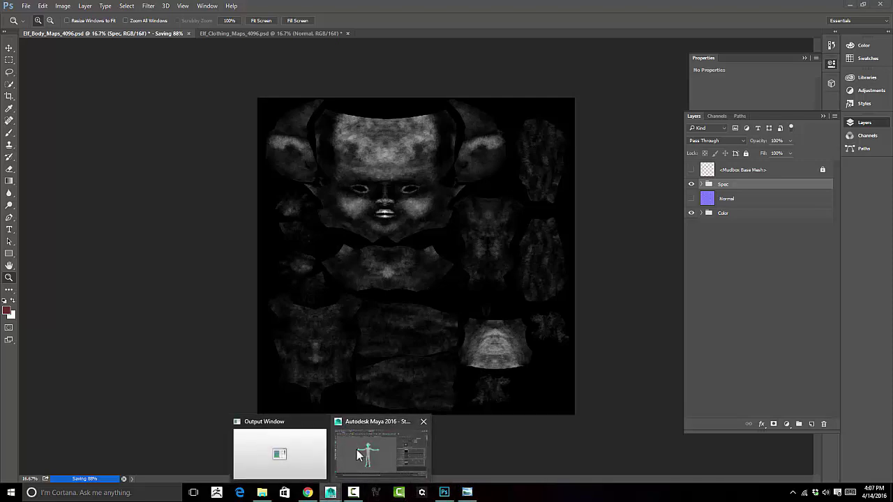
pyautogui.click(361, 454)
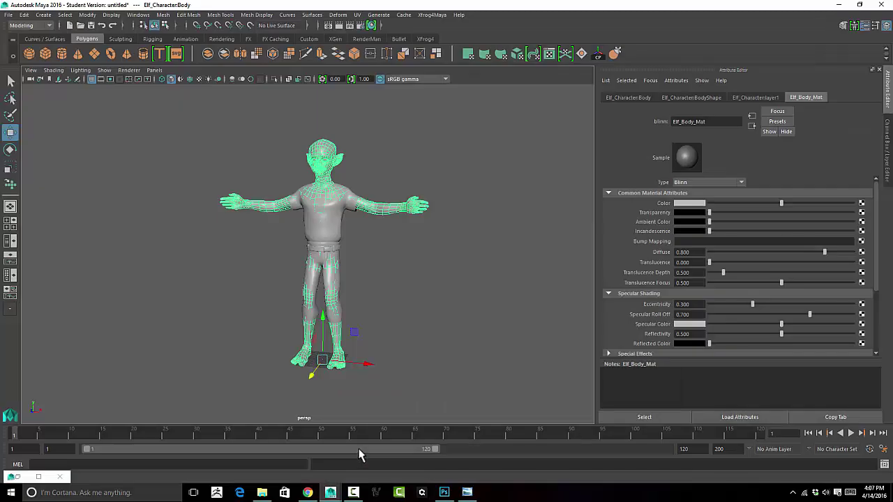
pyautogui.click(861, 203)
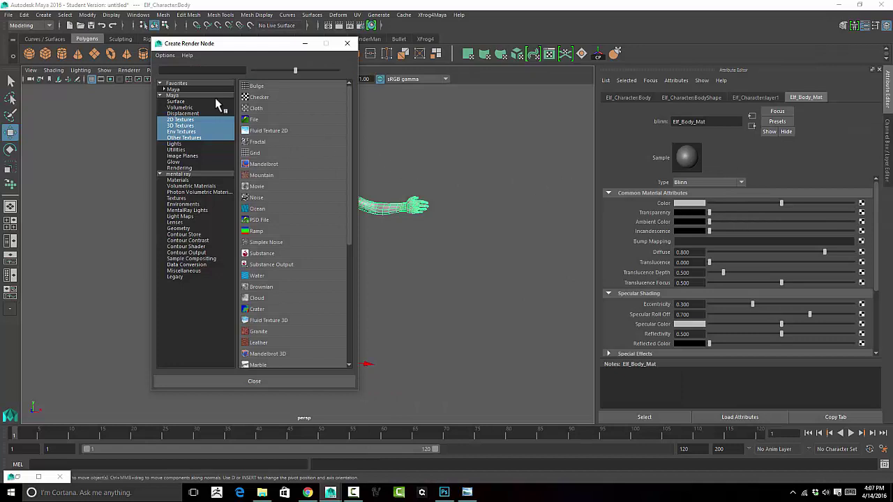
pyautogui.click(253, 119)
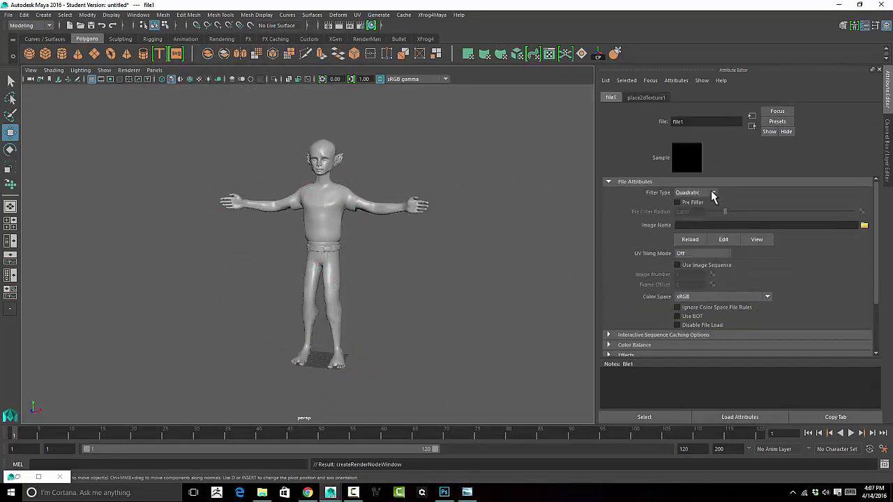
pyautogui.click(713, 193)
pyautogui.click(689, 198)
# Browse the file texture to the Source Images folder, then return to Photoshop.
pyautogui.click(864, 226)
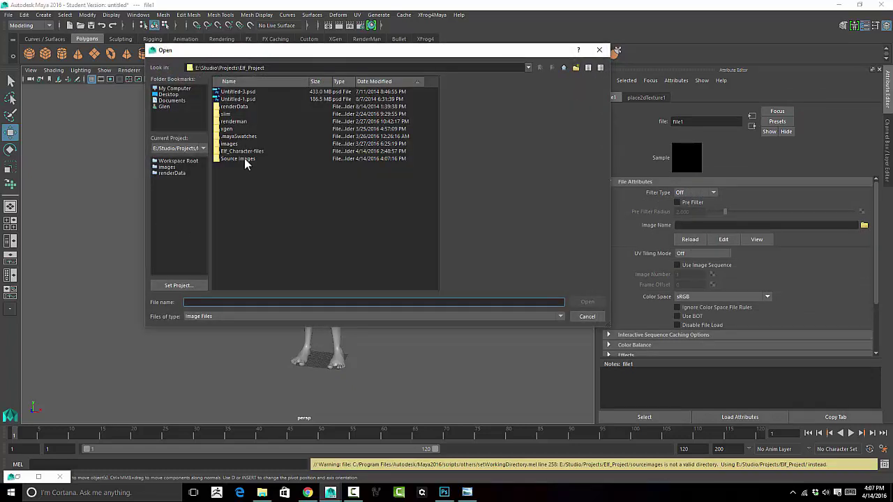
pyautogui.doubleClick(245, 160)
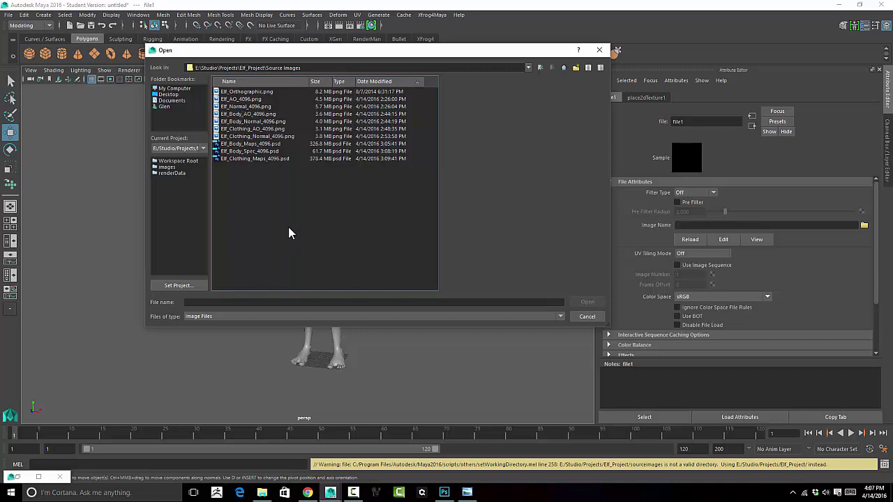
pyautogui.rightClick(272, 195)
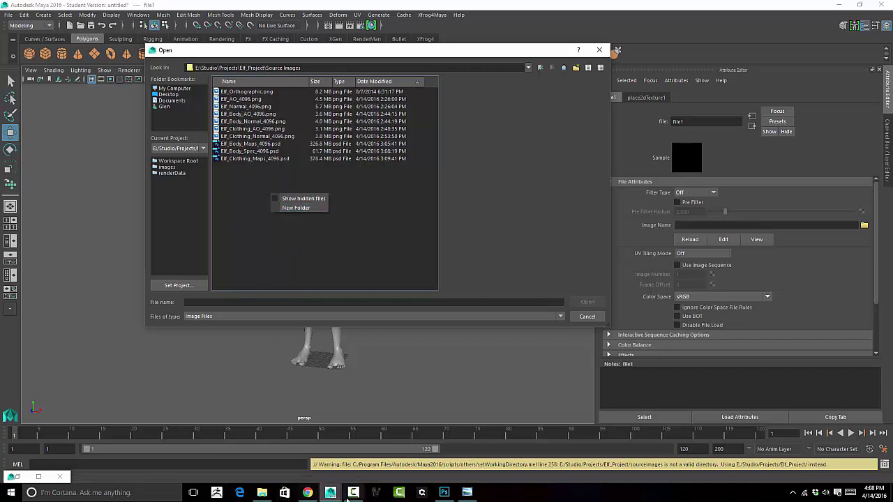
pyautogui.click(444, 492)
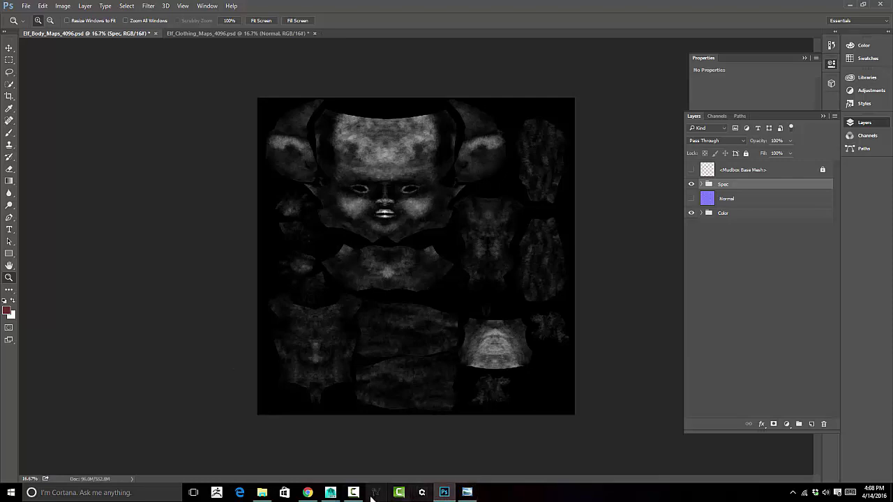
# Save the spec map as PNG named Elf_Body_Spec_4096.png in Source Images.
pyautogui.moveTo(335, 497)
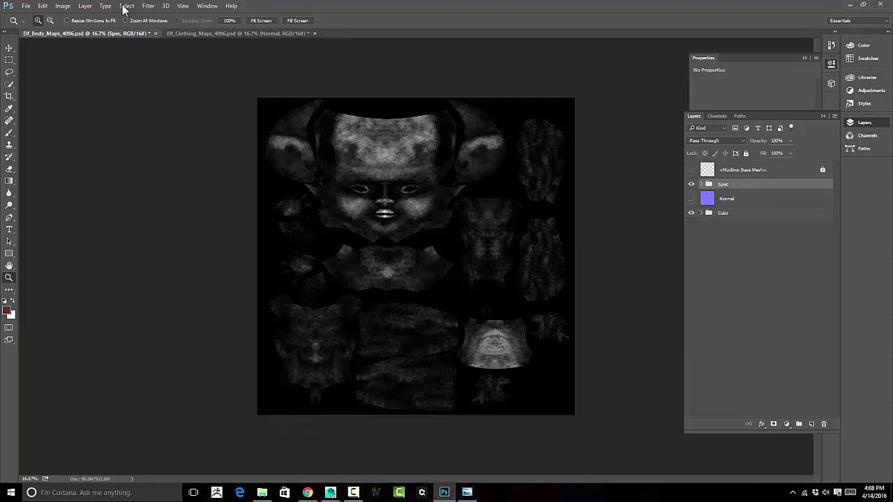
pyautogui.click(26, 6)
pyautogui.click(84, 109)
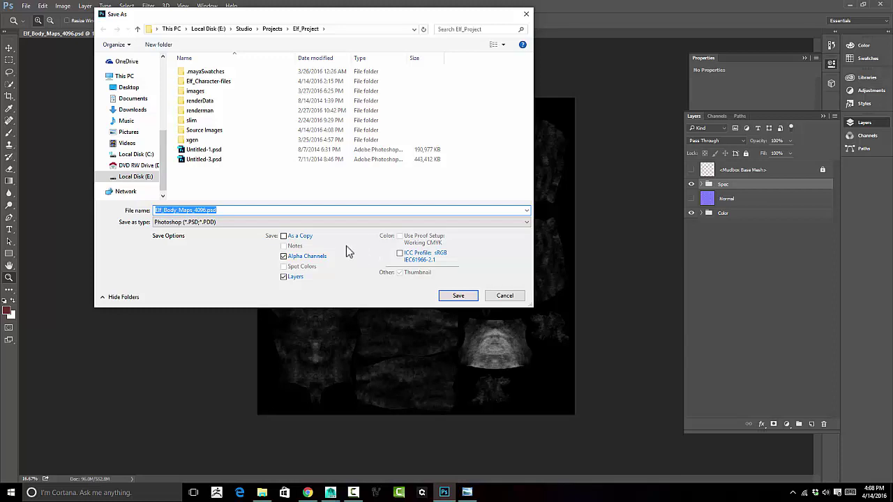
pyautogui.doubleClick(217, 131)
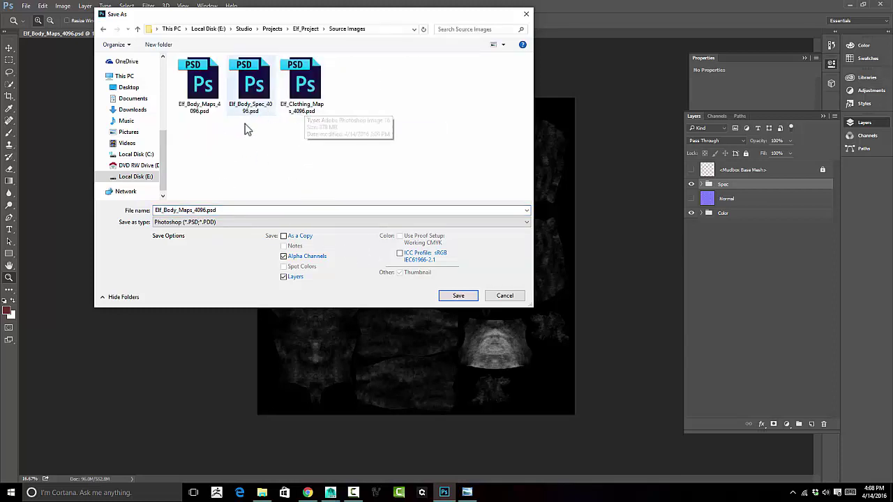
pyautogui.click(220, 222)
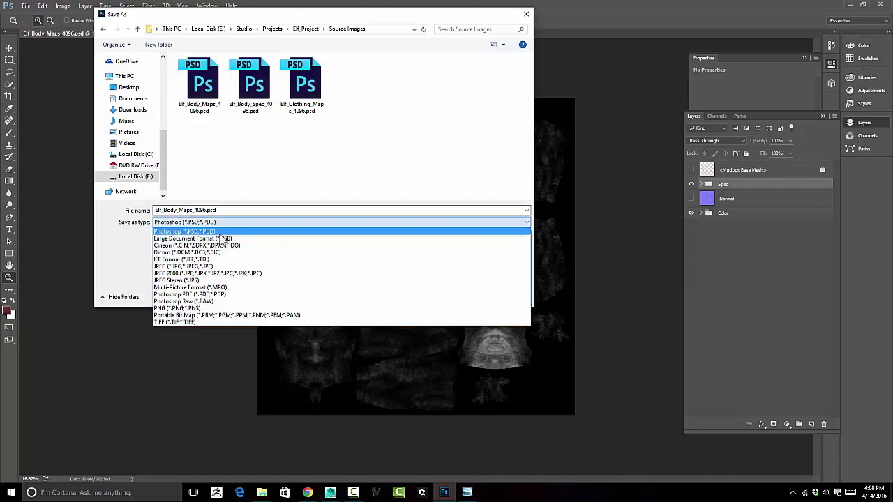
pyautogui.click(233, 308)
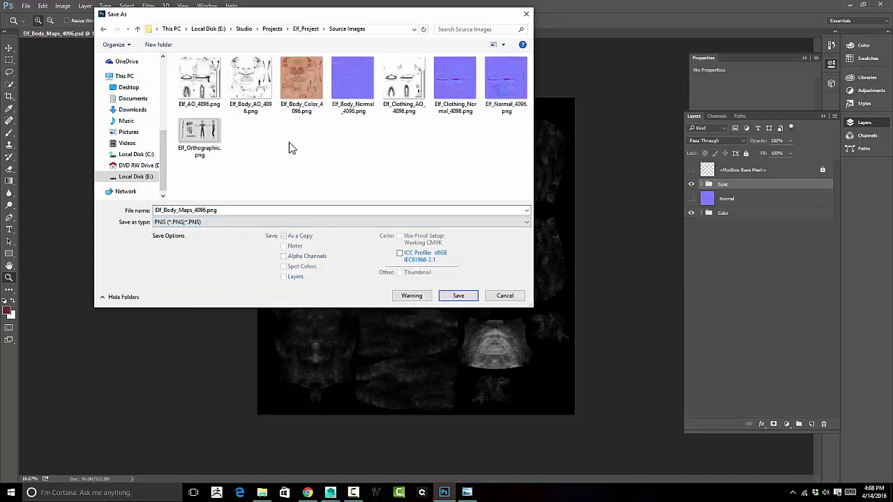
pyautogui.click(306, 88)
pyautogui.doubleClick(192, 209)
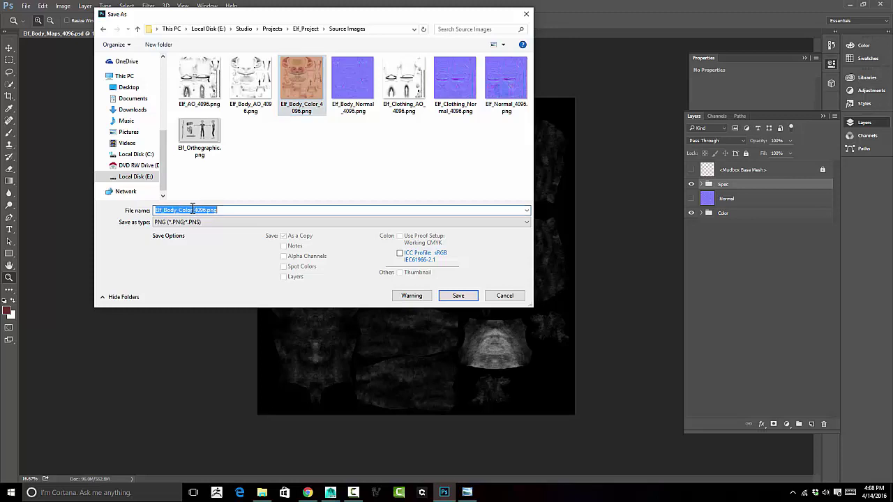
pyautogui.click(193, 209)
pyautogui.press('BackSpace')
pyautogui.press('BackSpace')
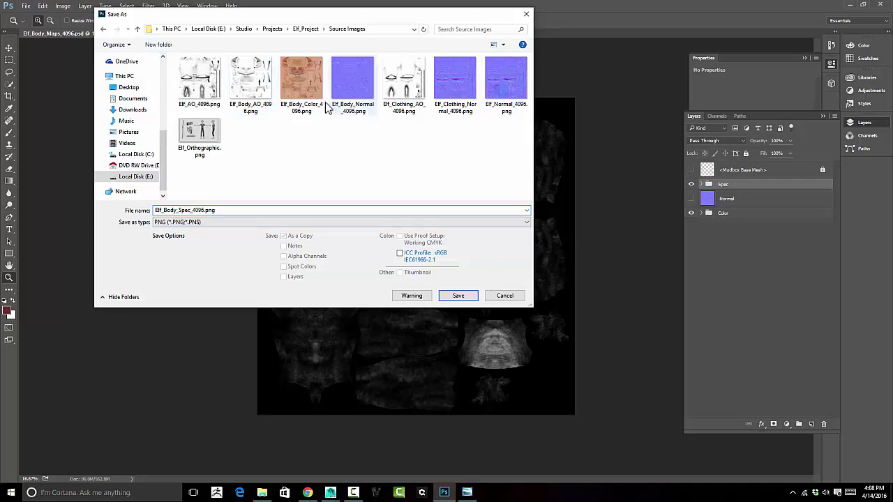
pyautogui.click(458, 293)
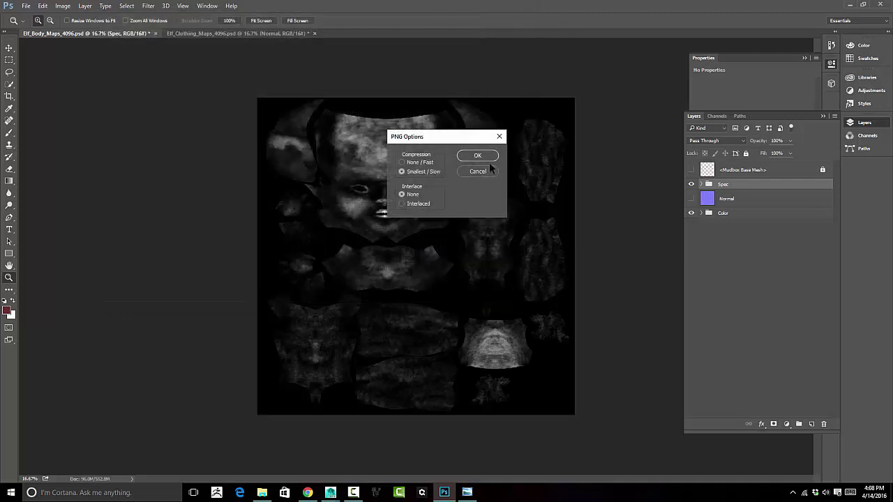
pyautogui.click(486, 155)
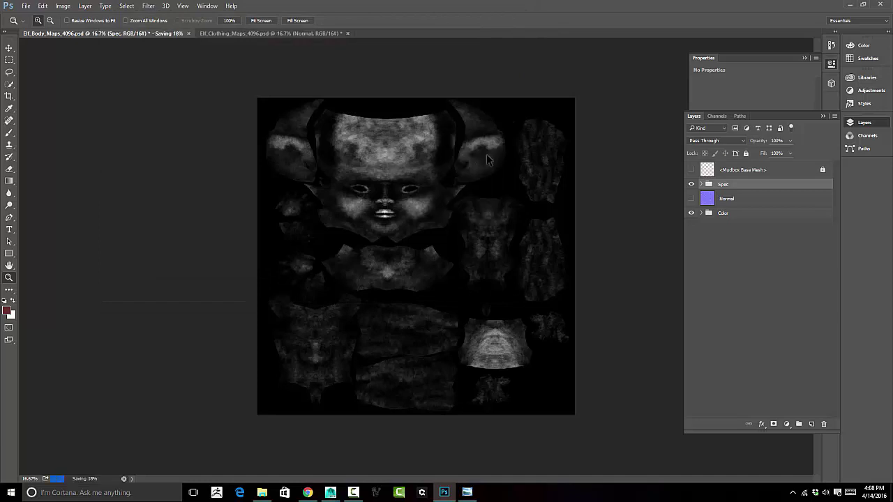
pyautogui.click(274, 34)
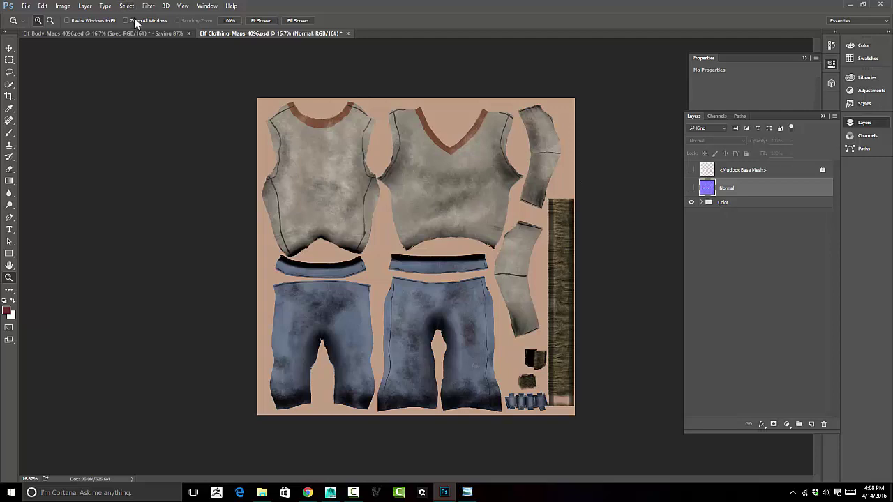
# Start saving the clothing maps as a PNG into the Source Images folder.
pyautogui.click(26, 6)
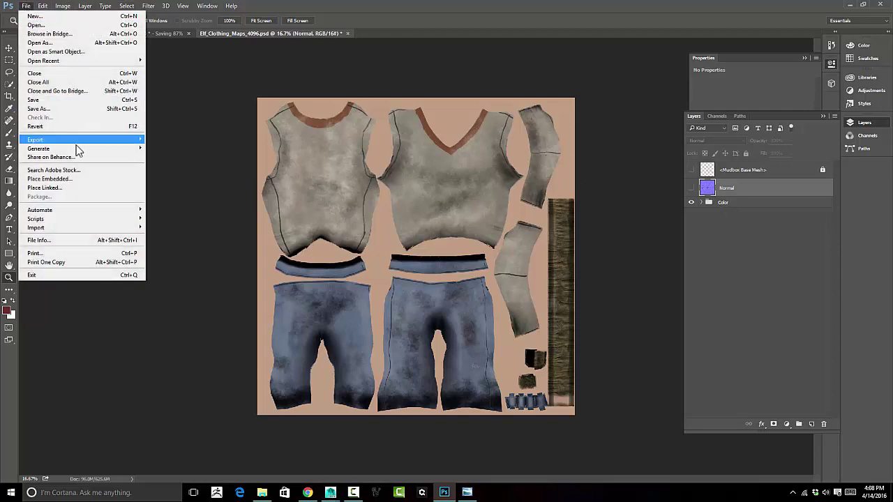
pyautogui.click(72, 110)
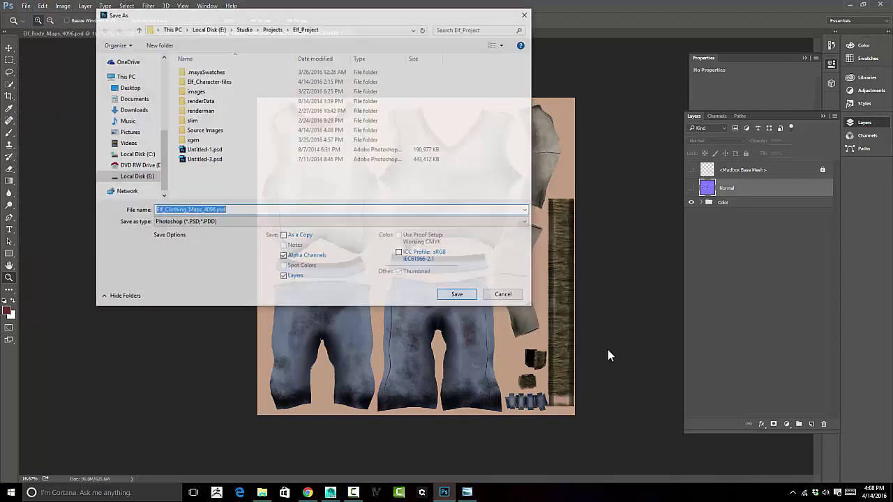
pyautogui.doubleClick(225, 130)
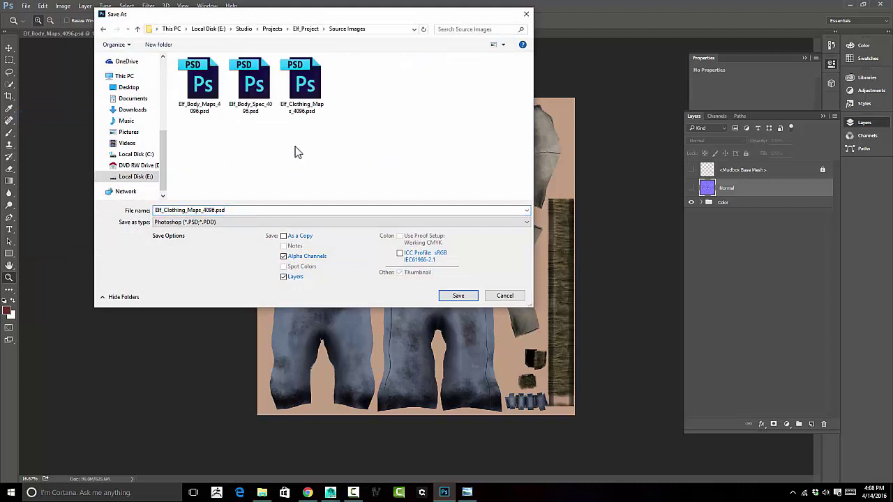
pyautogui.click(263, 222)
pyautogui.click(251, 313)
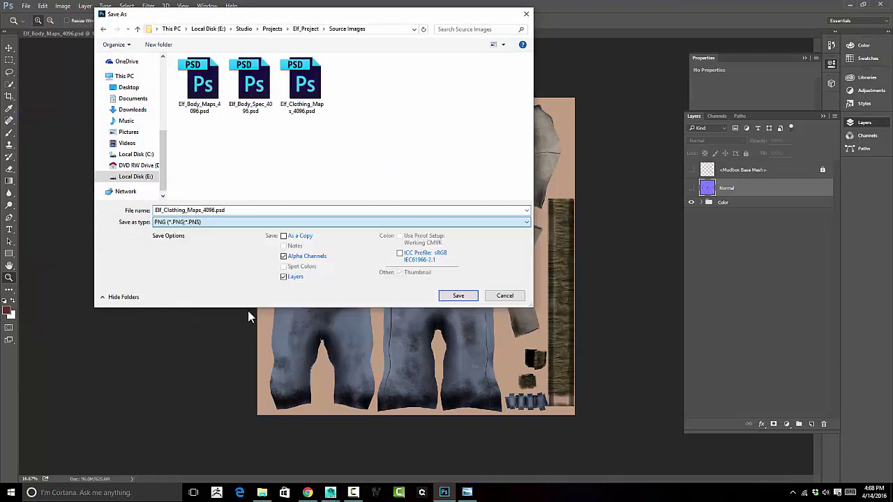
# Name it with Clothing in place of Body, save it, and return to Maya.
pyautogui.click(301, 80)
pyautogui.click(181, 210)
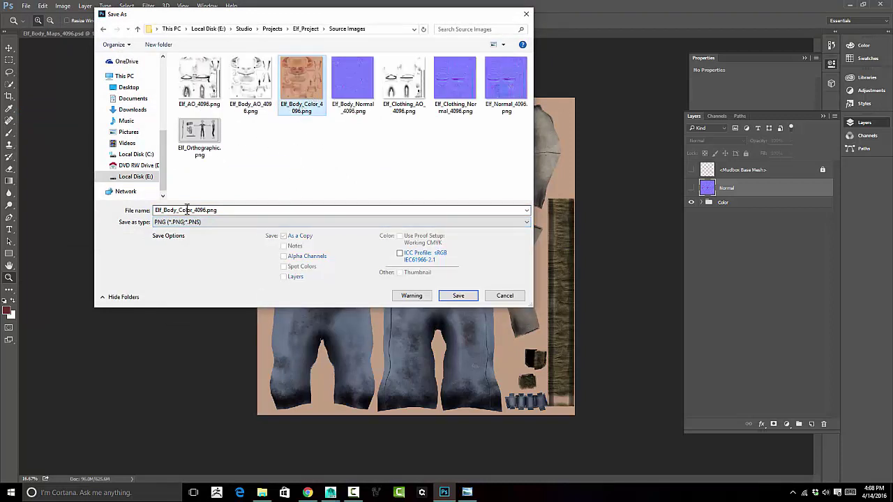
pyautogui.doubleClick(179, 210)
pyautogui.click(179, 210)
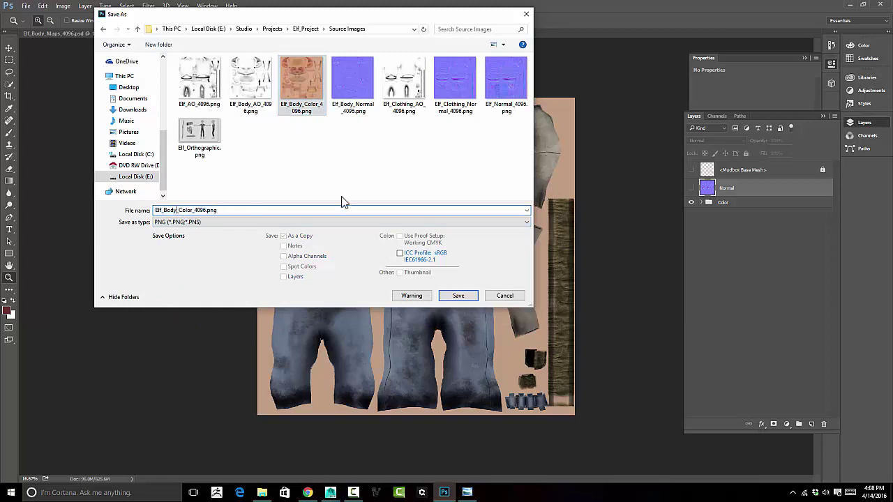
pyautogui.press('BackSpace')
pyautogui.press('BackSpace')
pyautogui.press('BackSpace')
pyautogui.press('BackSpace')
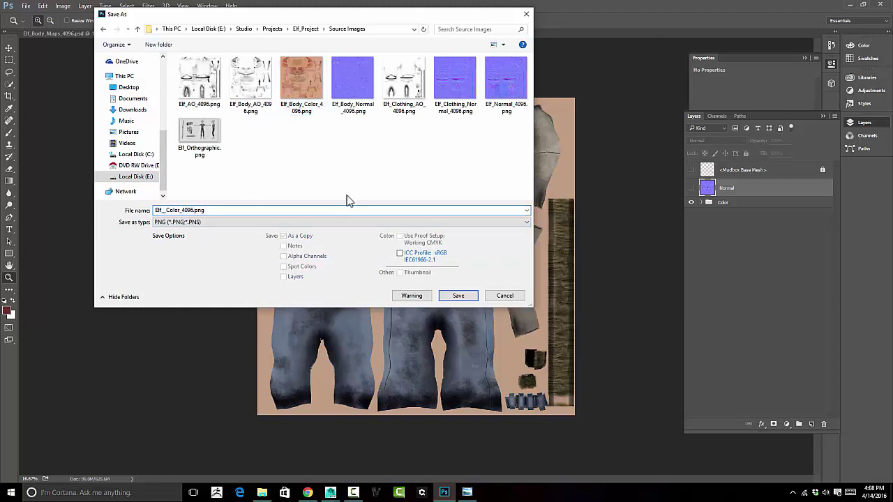
pyautogui.write('Clothing')
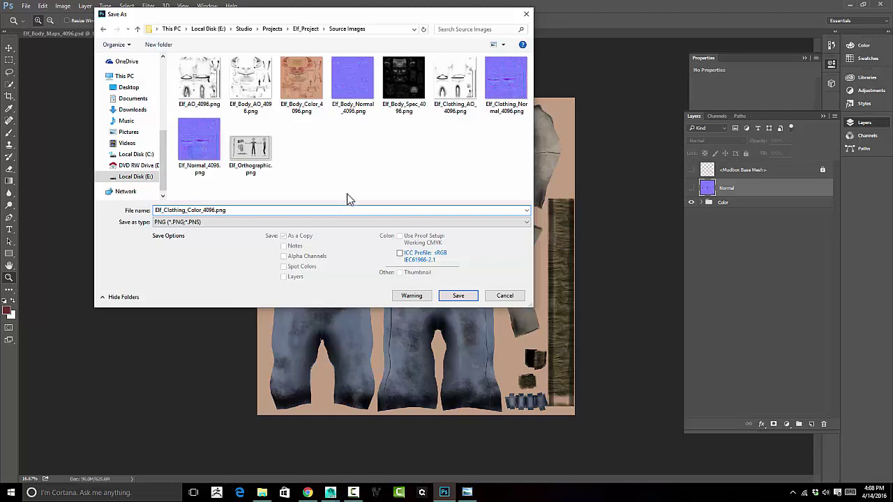
pyautogui.click(458, 295)
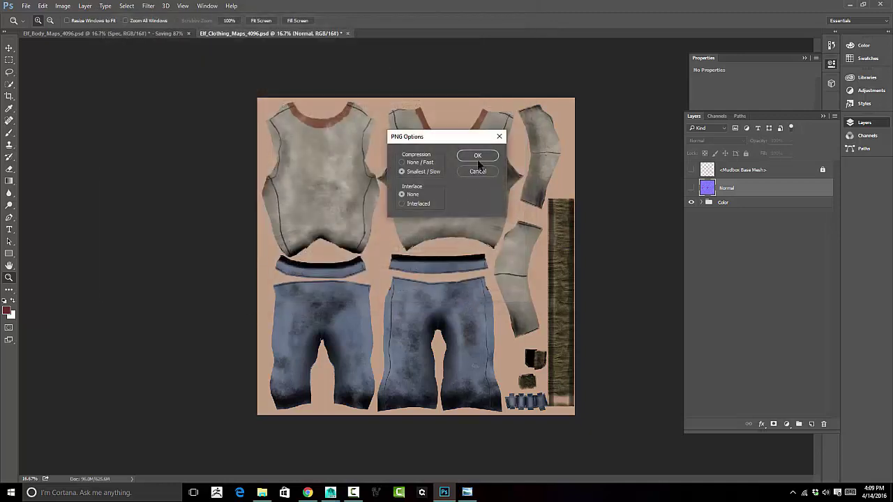
pyautogui.click(480, 154)
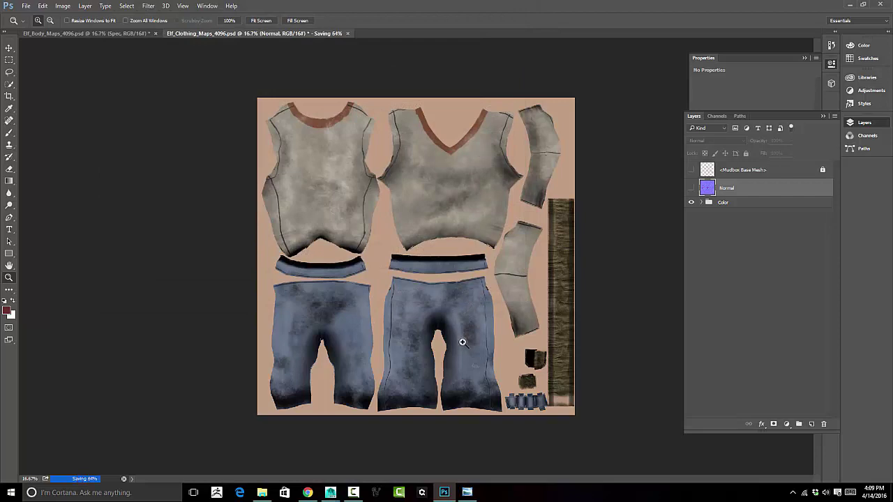
pyautogui.click(331, 492)
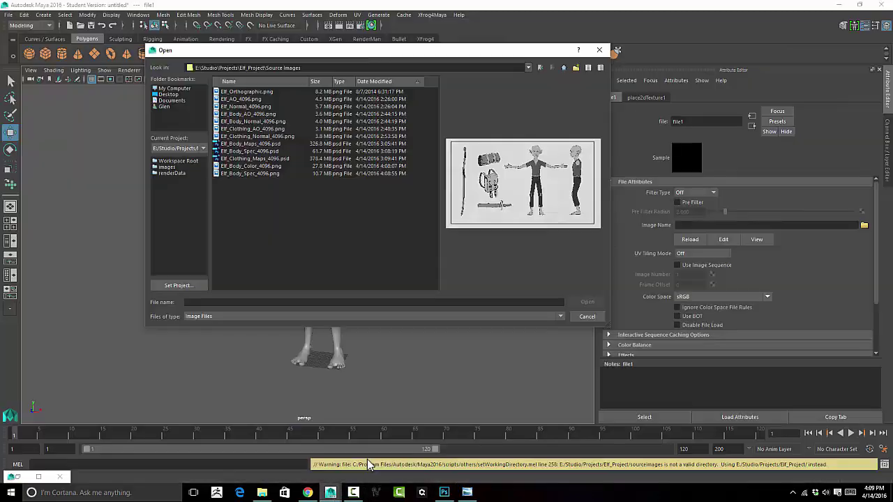
# Load Elf_Body_Color_4096.png as the body's colour, enable textured display, and reselect the body.
pyautogui.moveTo(534, 56); pyautogui.dragTo(477, 57)
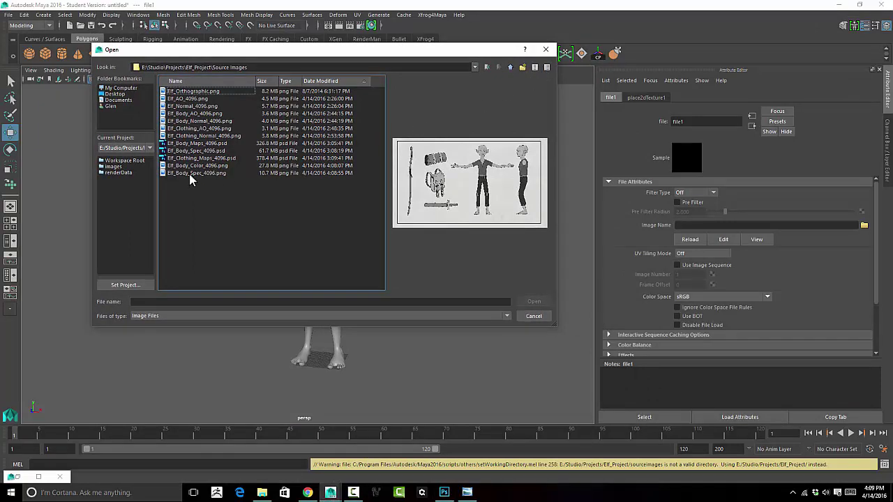
pyautogui.press('End')
pyautogui.press('Up')
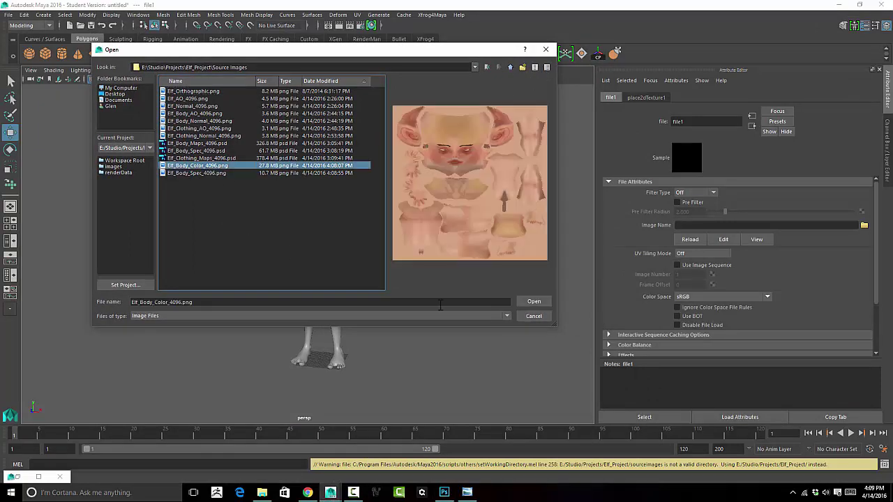
pyautogui.click(535, 302)
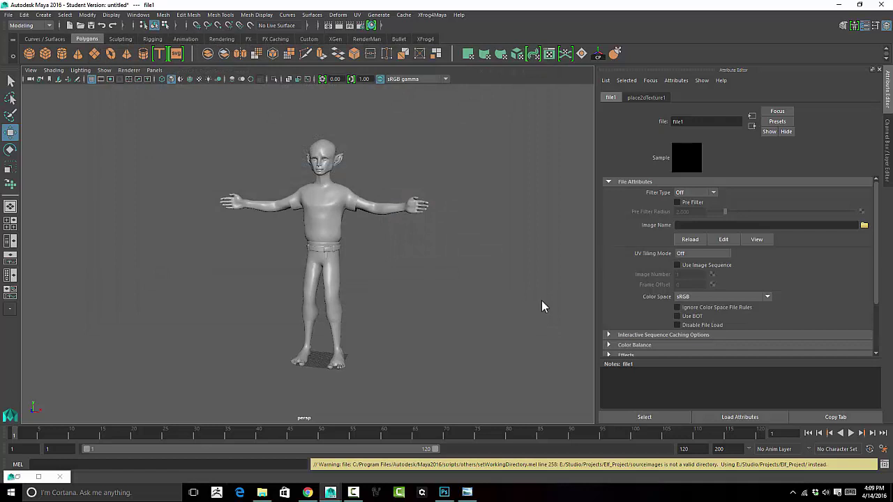
pyautogui.keyDown('alt'); pyautogui.moveTo(486, 249); pyautogui.dragTo(491, 254); pyautogui.keyUp('alt')
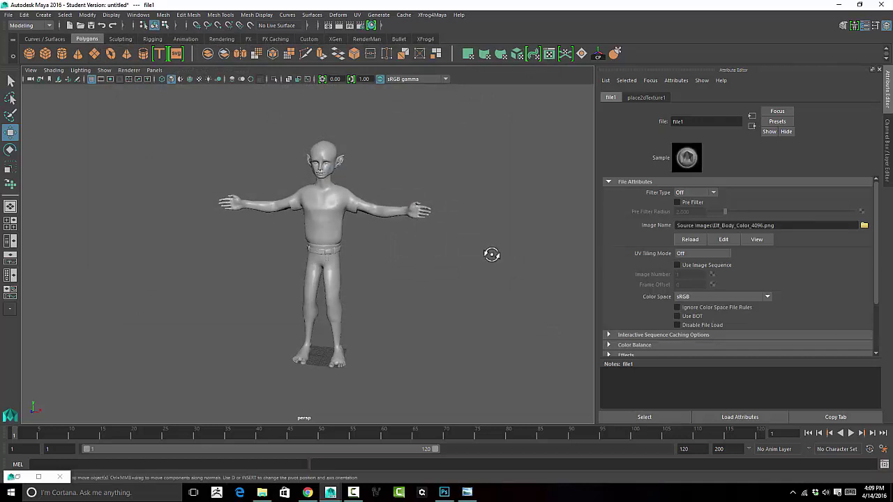
pyautogui.press('6')
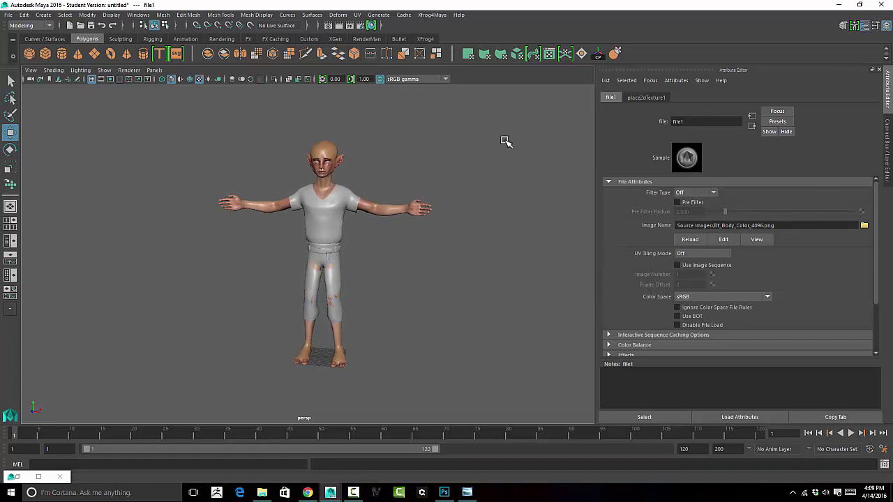
pyautogui.click(409, 209)
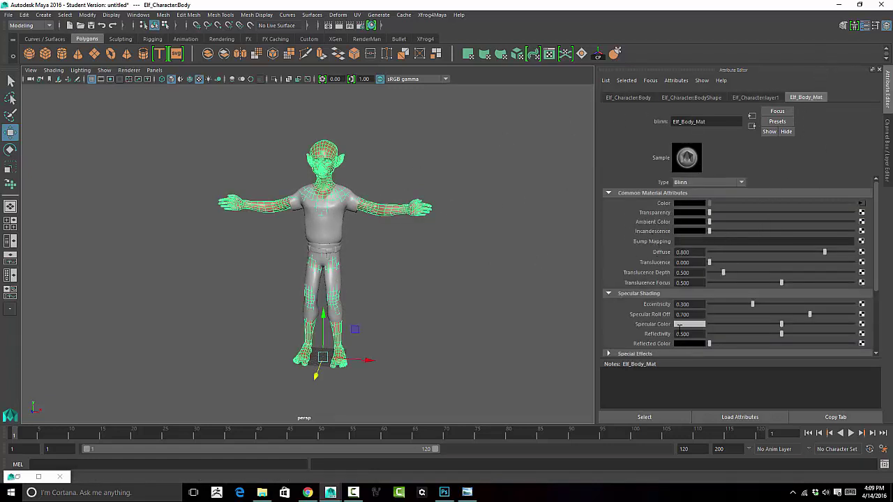
# Connect a File texture loading Elf_Body_Spec_4096.png to Specular Color, filtering Off.
pyautogui.click(863, 329)
pyautogui.click(293, 123)
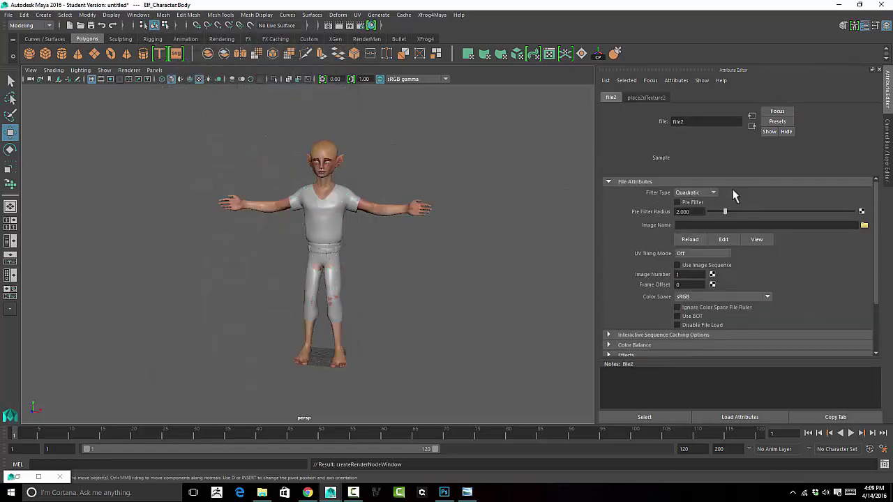
pyautogui.click(713, 193)
pyautogui.click(698, 200)
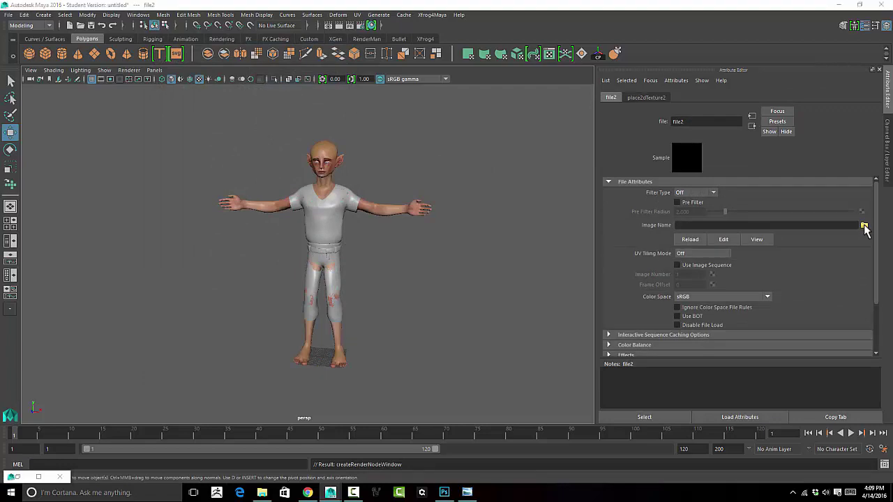
pyautogui.click(864, 226)
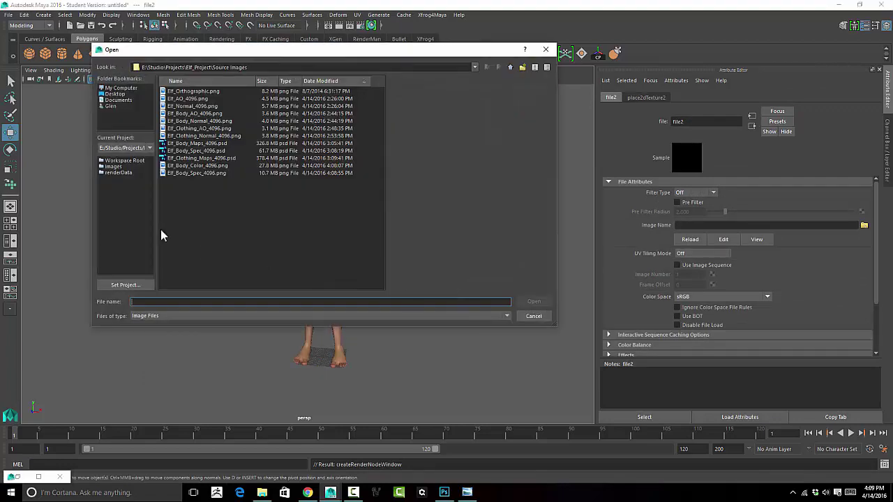
pyautogui.click(196, 173)
pyautogui.click(534, 301)
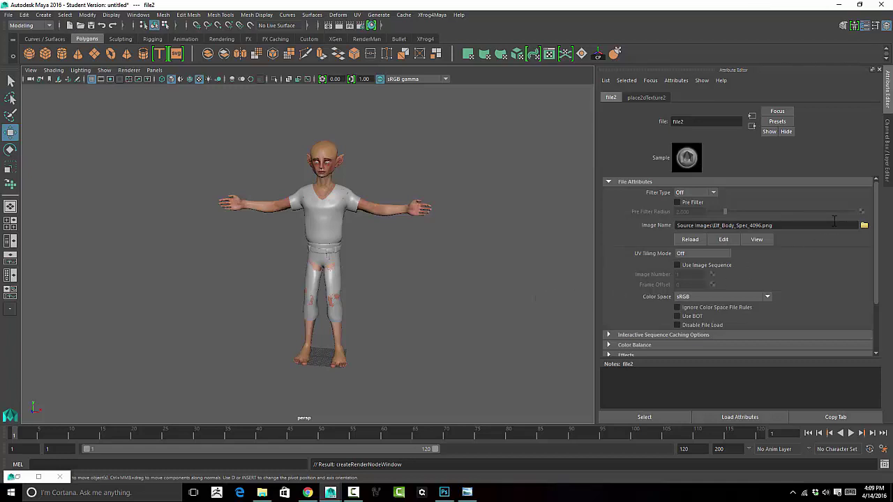
# Reselect the elf's body and scroll through Elf_Body_Mat's attributes.
pyautogui.click(421, 208)
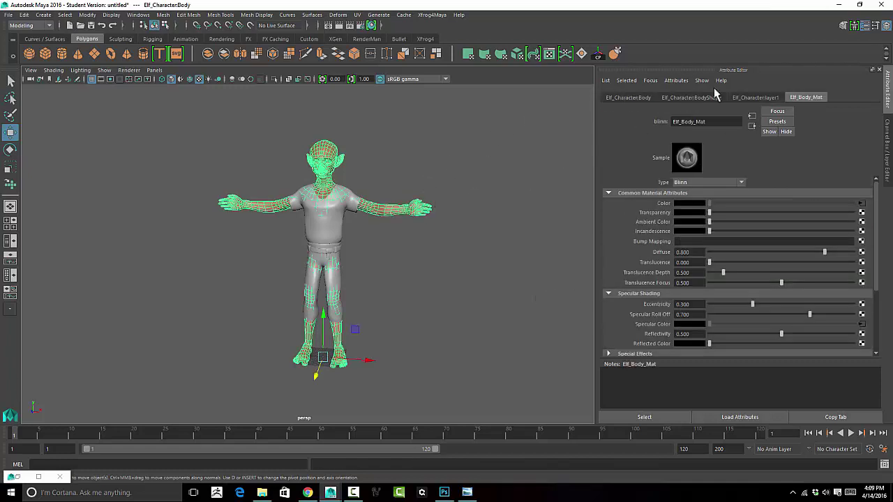
pyautogui.scroll(-3, 766, 277)
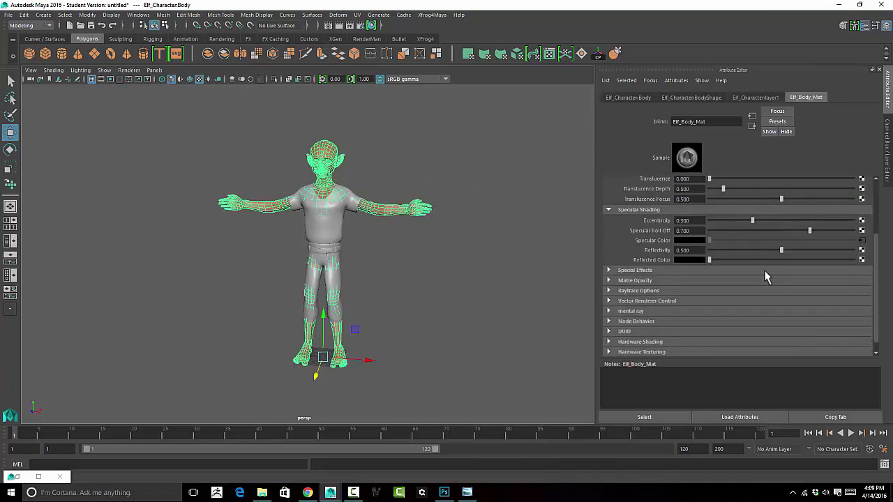
pyautogui.scroll(-2, 699, 286)
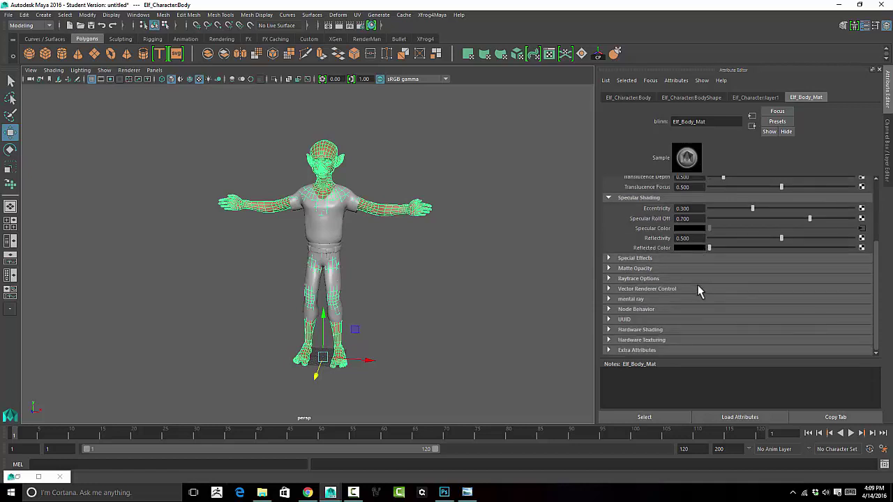
pyautogui.scroll(4, 648, 270)
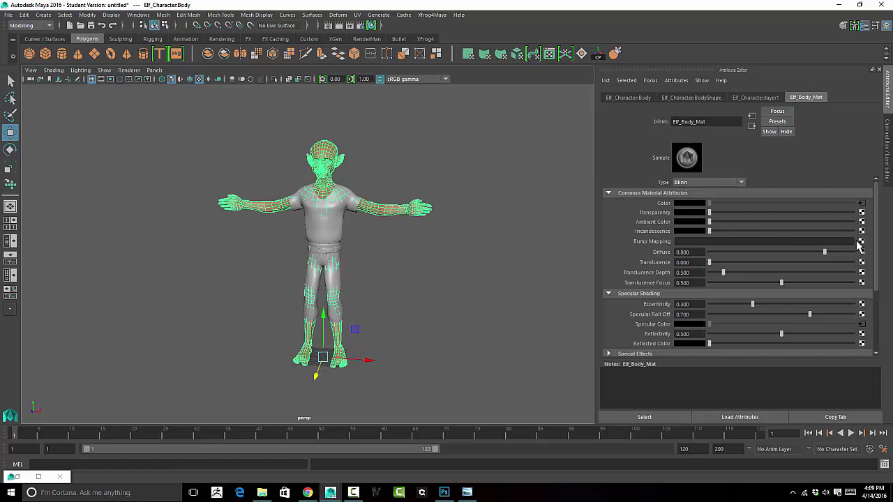
# Add a File texture to the body's Bump Mapping, used as Tangent Space Normals.
pyautogui.click(861, 241)
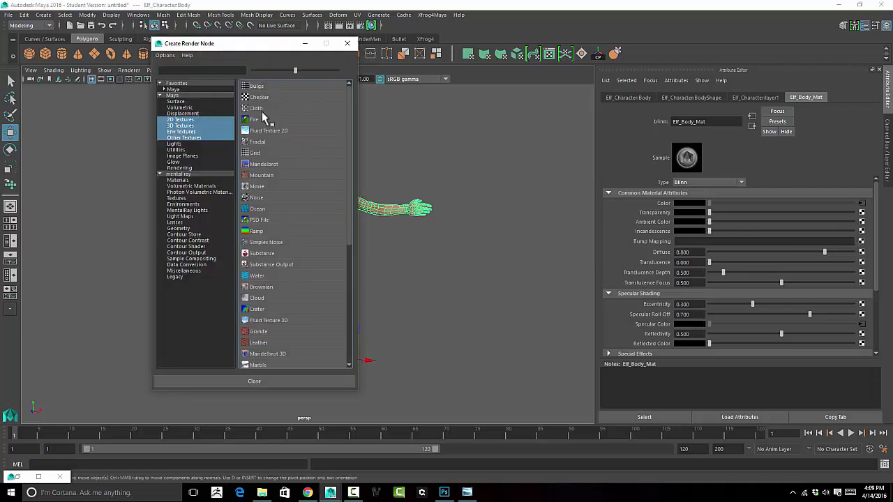
pyautogui.click(258, 119)
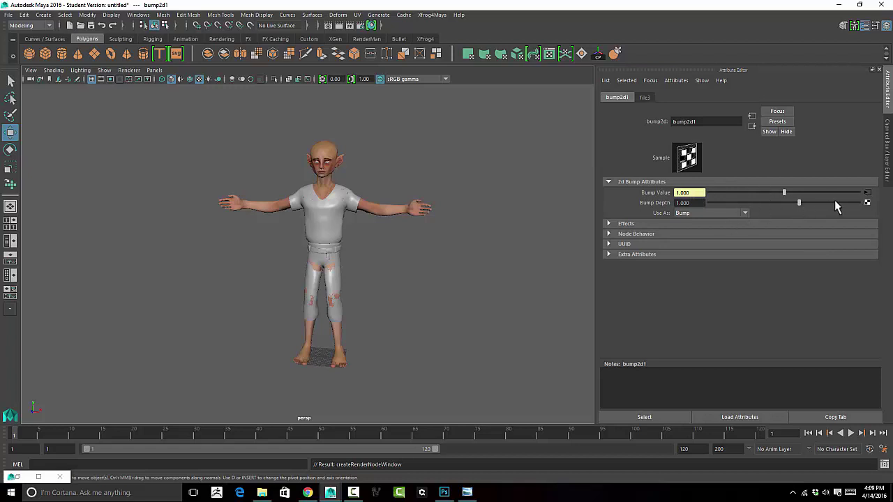
pyautogui.click(708, 215)
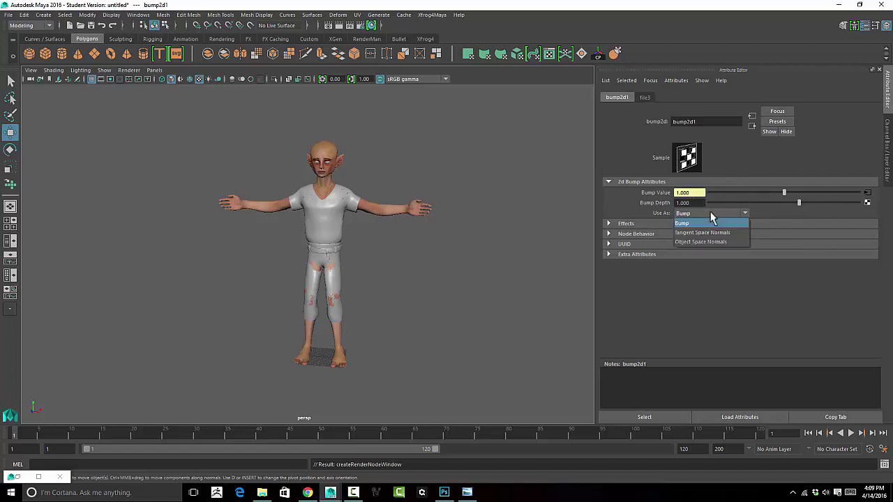
pyautogui.click(704, 232)
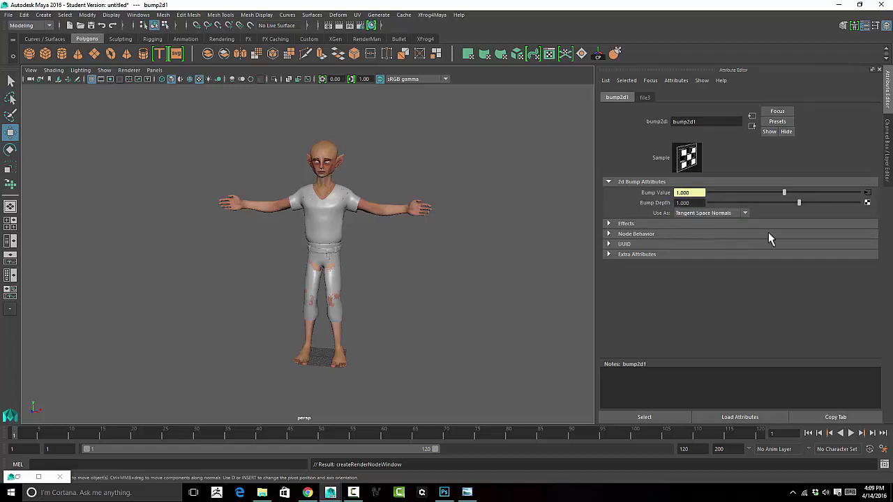
# Turn file3's filtering Off and load Elf_Body_Normal_4096.png into it.
pyautogui.click(867, 194)
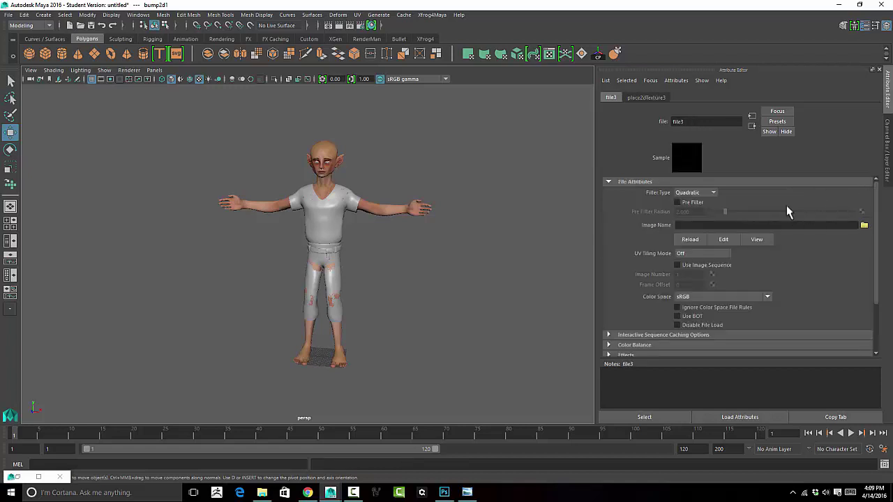
pyautogui.click(701, 193)
pyautogui.click(692, 201)
pyautogui.click(864, 227)
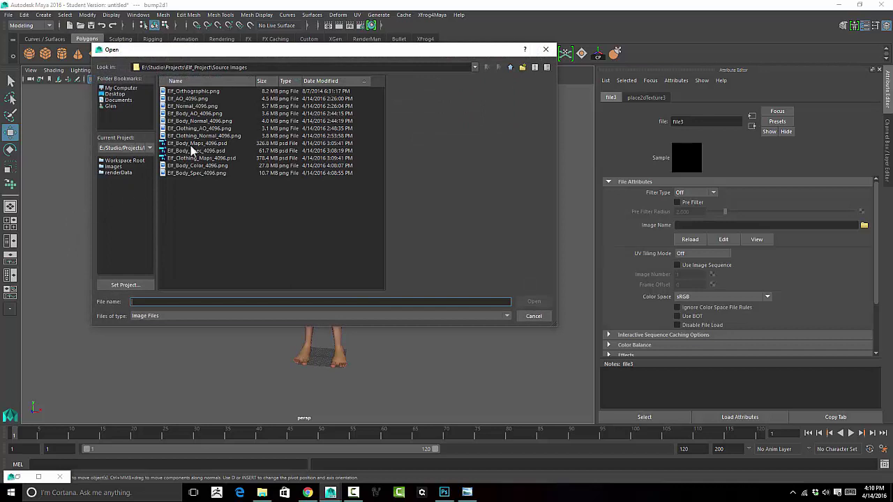
pyautogui.click(189, 121)
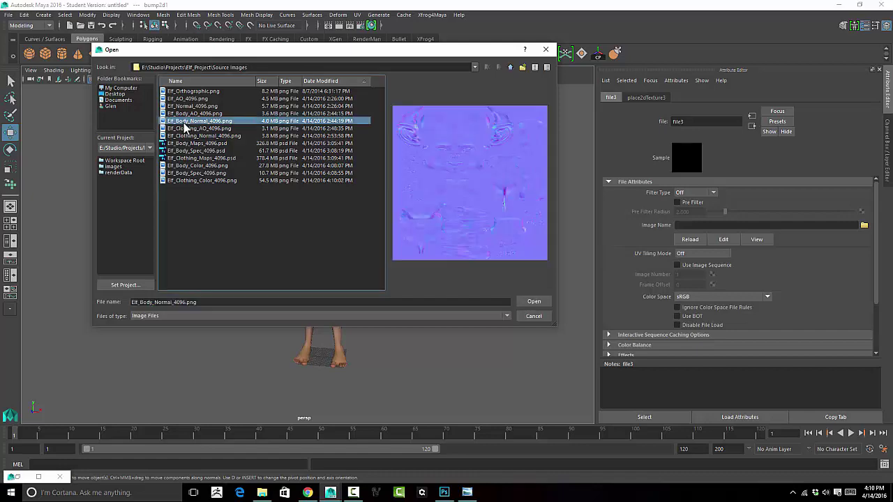
pyautogui.click(534, 302)
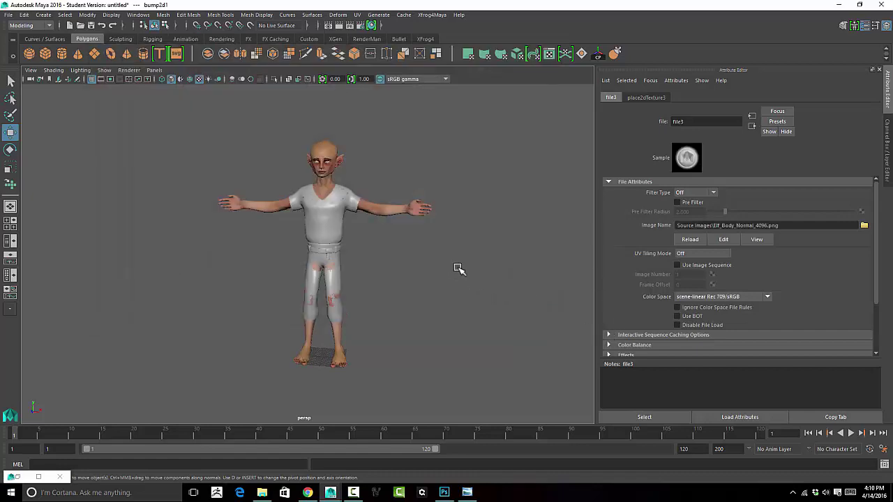
pyautogui.keyDown('alt'); pyautogui.moveTo(460, 264); pyautogui.dragTo(445, 265); pyautogui.keyUp('alt')
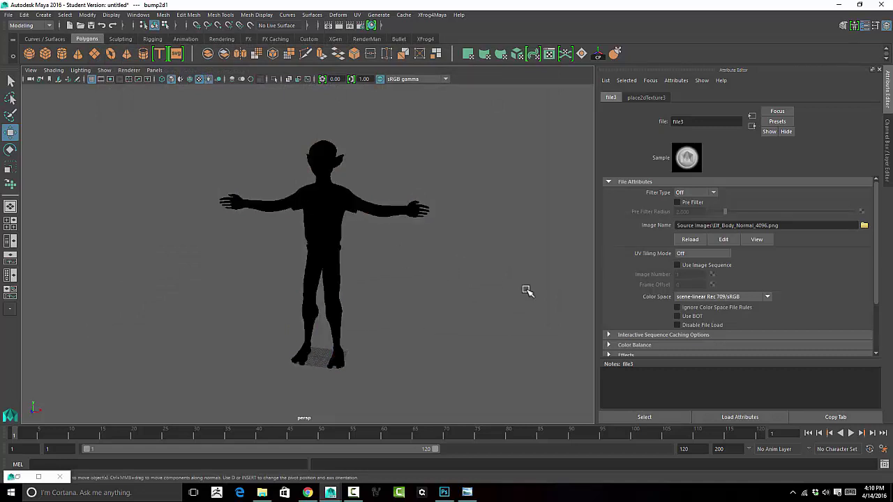
# Inspect the elf's textured head and chest up close, then select the shirt to show Elf_Clothing_Mat.
pyautogui.keyDown('alt'); pyautogui.moveTo(496, 313); pyautogui.dragTo(423, 295); pyautogui.keyUp('alt')
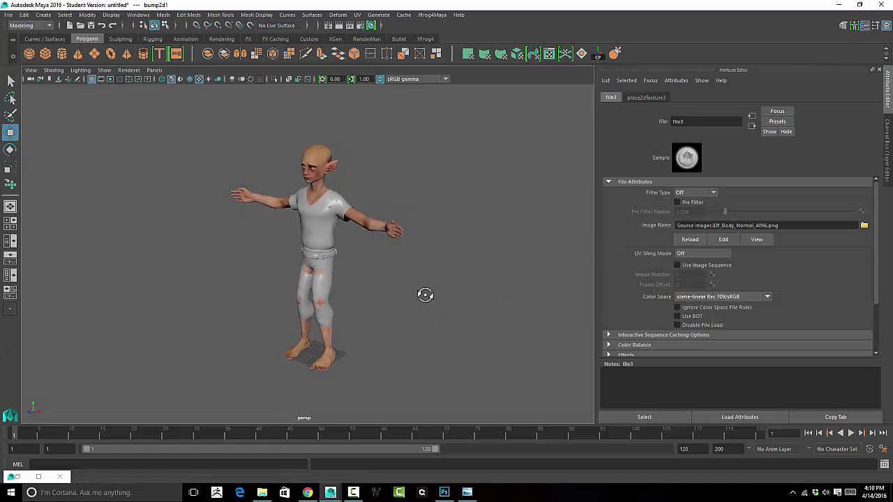
pyautogui.scroll(10, 528, 261)
pyautogui.keyDown('alt'); pyautogui.moveTo(476, 230); pyautogui.dragTo(420, 243, button='middle'); pyautogui.keyUp('alt')
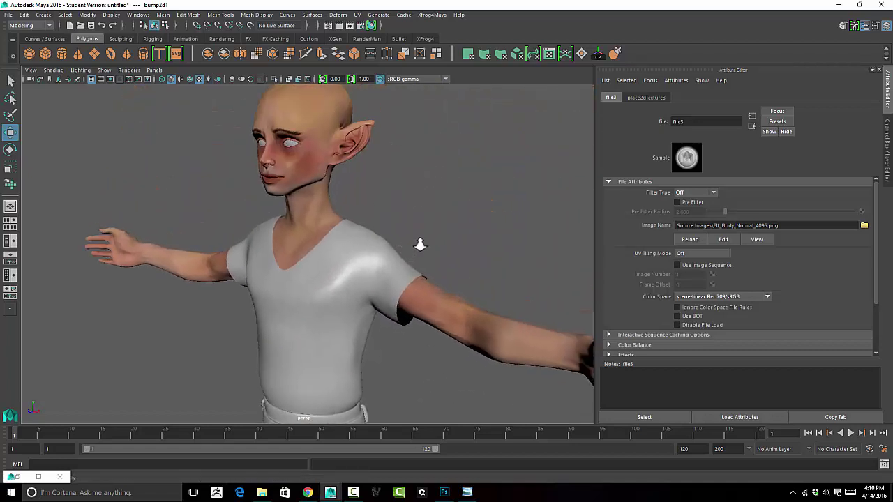
pyautogui.scroll(8, 522, 215)
pyautogui.keyDown('alt'); pyautogui.moveTo(522, 216); pyautogui.dragTo(489, 283, button='middle'); pyautogui.keyUp('alt')
pyautogui.moveTo(489, 283)
pyautogui.keyDown('alt'); pyautogui.mouseDown()
pyautogui.moveTo(465, 277)
pyautogui.moveTo(498, 279)
pyautogui.mouseUp(); pyautogui.keyUp('alt')
pyautogui.scroll(-10, 470, 259)
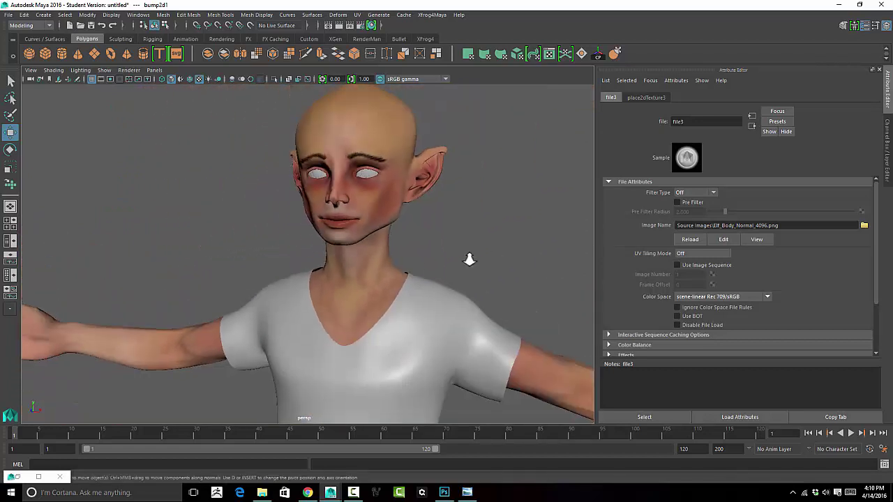
pyautogui.keyDown('alt'); pyautogui.moveTo(477, 256); pyautogui.dragTo(471, 180, button='middle'); pyautogui.keyUp('alt')
pyautogui.scroll(-8, 432, 181)
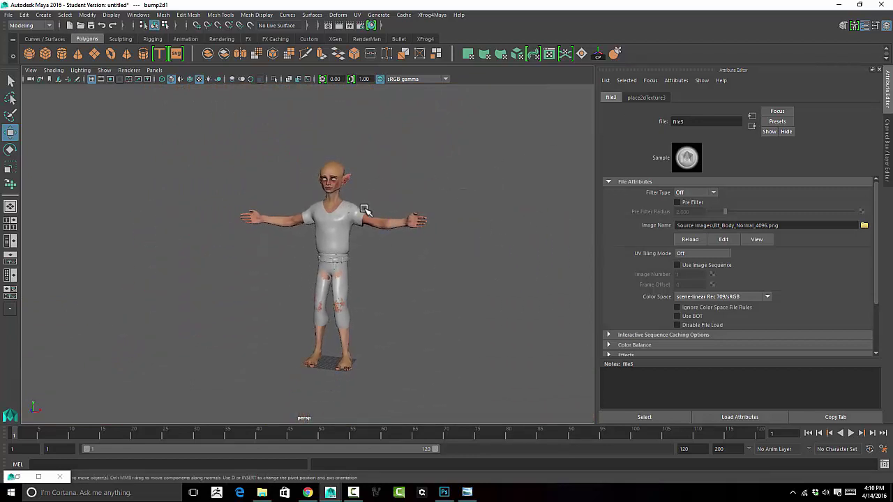
pyautogui.click(364, 209)
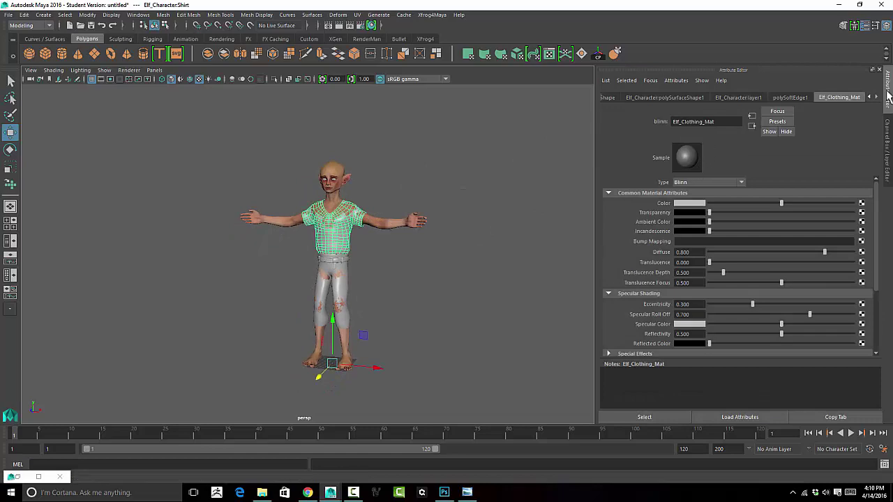
# Connect a new File texture to Elf_Clothing_Mat's colour with Filter Type set to Off.
pyautogui.click(861, 203)
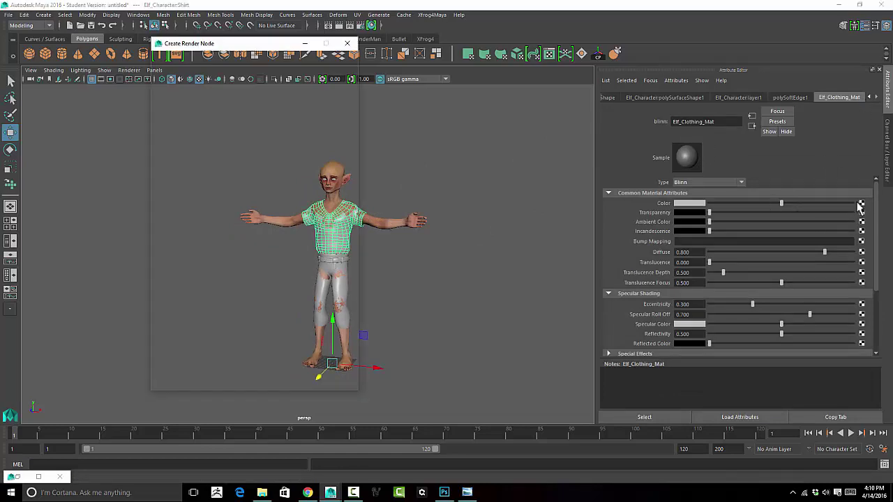
pyautogui.click(292, 121)
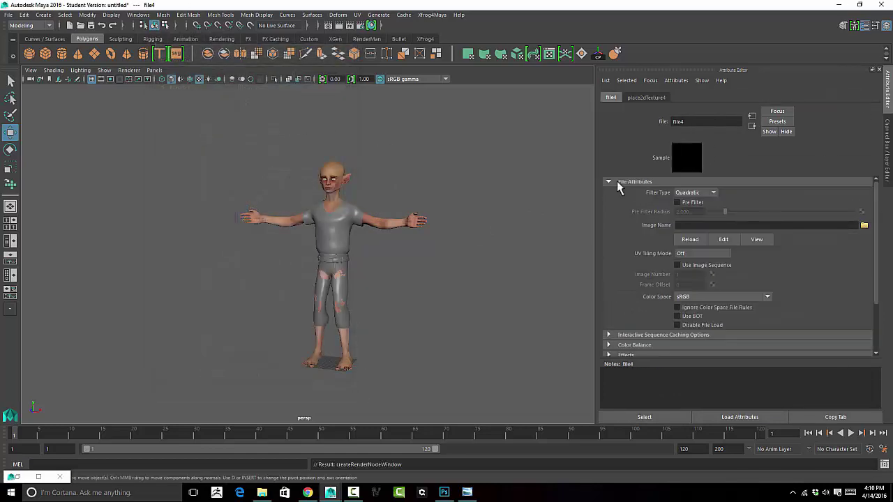
pyautogui.click(713, 192)
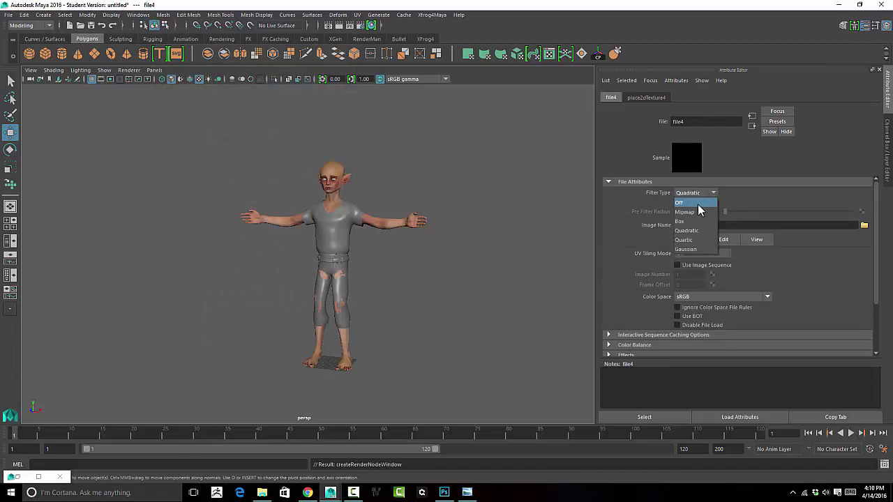
pyautogui.click(687, 203)
# Load Elf_Clothing_Color_4096.png into the clothing file texture and reselect the shirt.
pyautogui.click(863, 224)
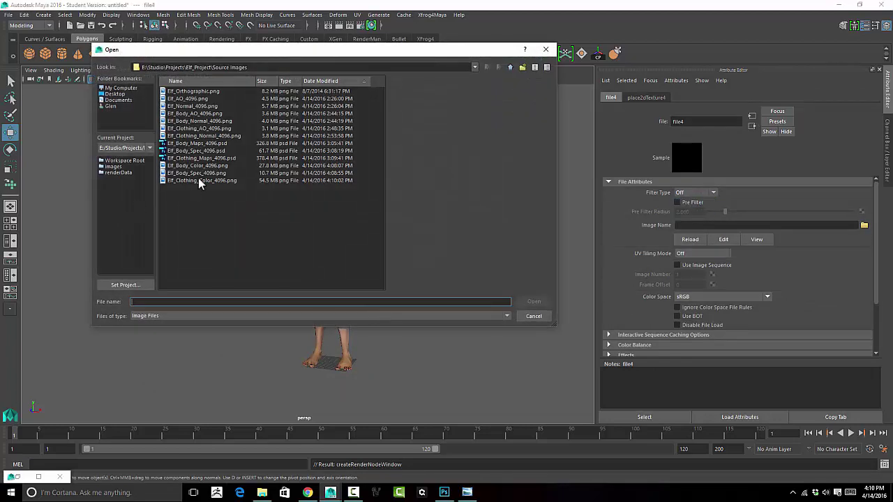
pyautogui.click(286, 180)
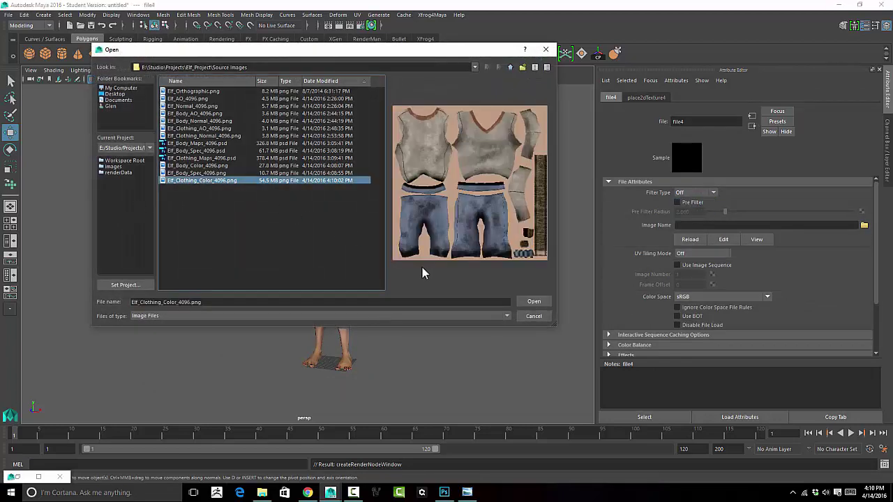
pyautogui.click(533, 302)
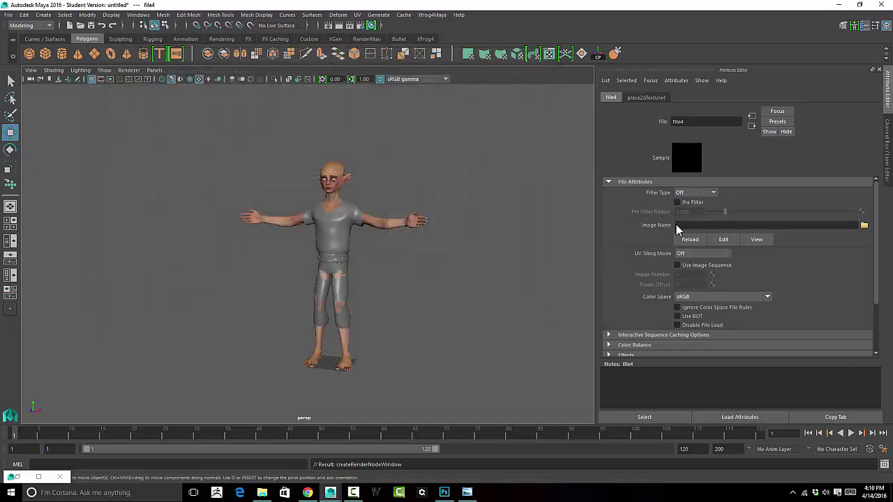
pyautogui.click(646, 98)
pyautogui.click(613, 98)
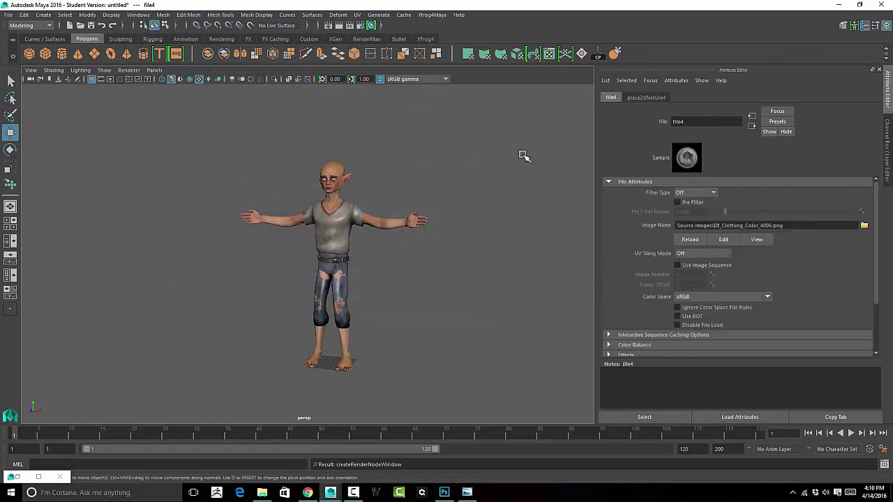
pyautogui.click(334, 253)
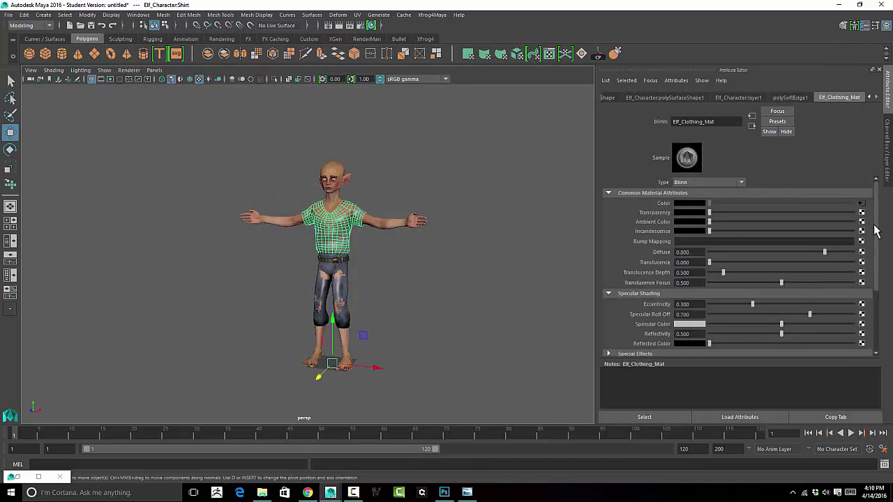
# Add a File texture to Elf_Clothing_Mat's bump mapping with Filter Type Off.
pyautogui.click(861, 242)
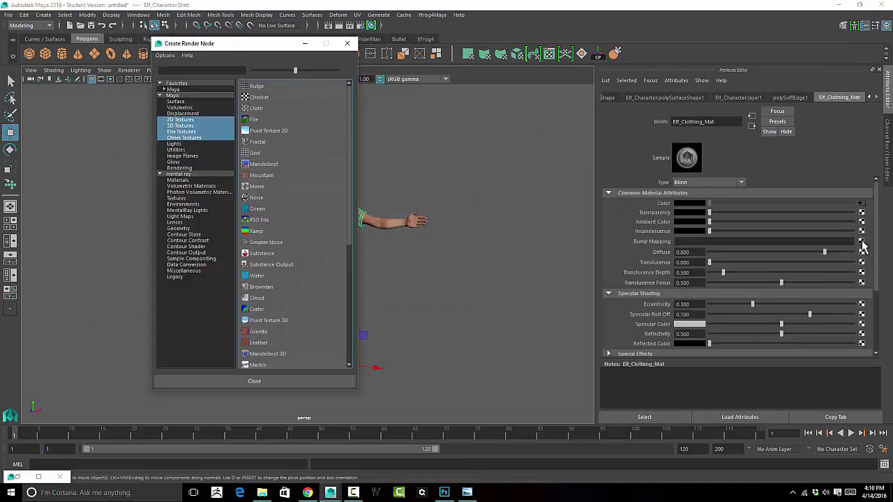
pyautogui.click(280, 120)
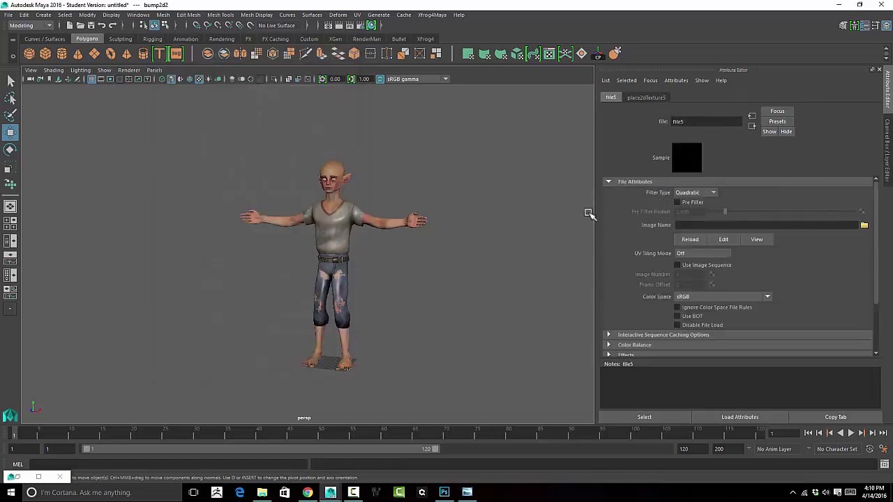
pyautogui.click(694, 192)
pyautogui.click(684, 202)
# Load Elf_Clothing_Normal_4096.png as the bump image and inspect the shirt's surface detail.
pyautogui.click(864, 225)
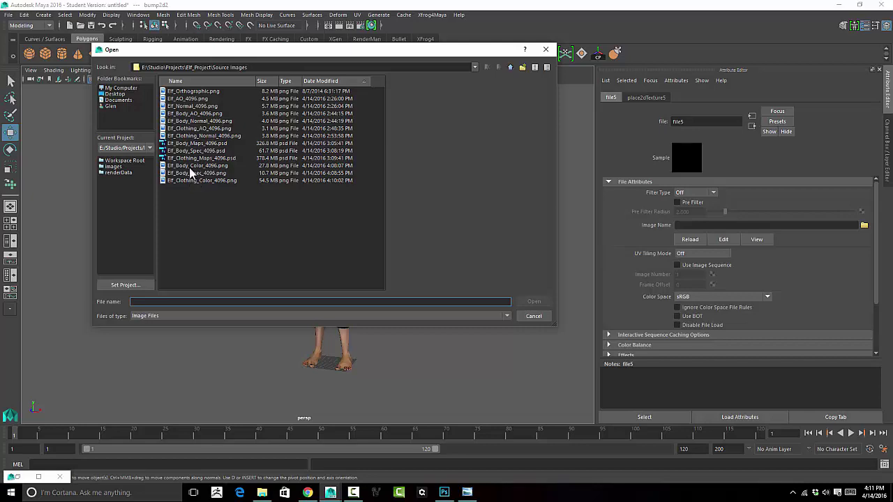
pyautogui.click(197, 136)
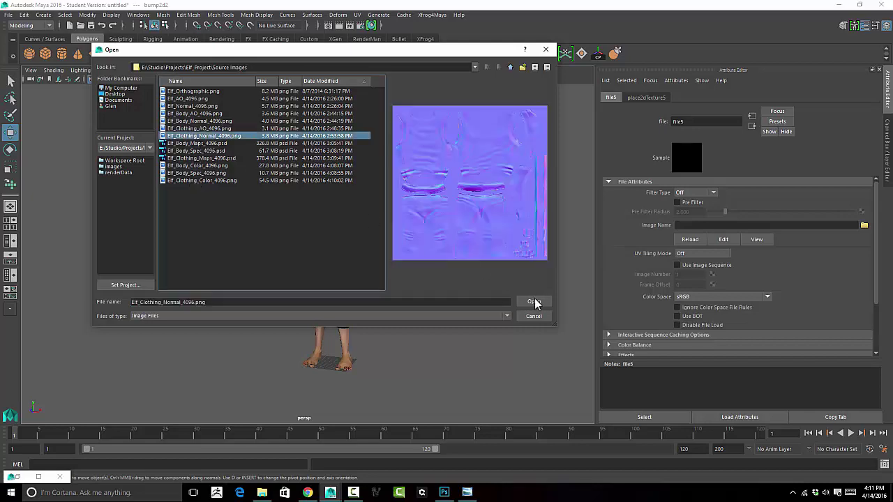
pyautogui.click(534, 302)
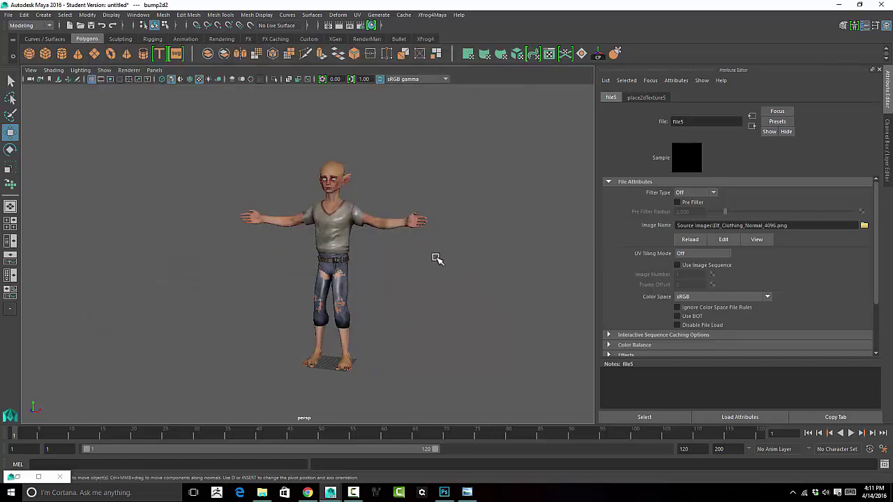
pyautogui.scroll(8, 419, 270)
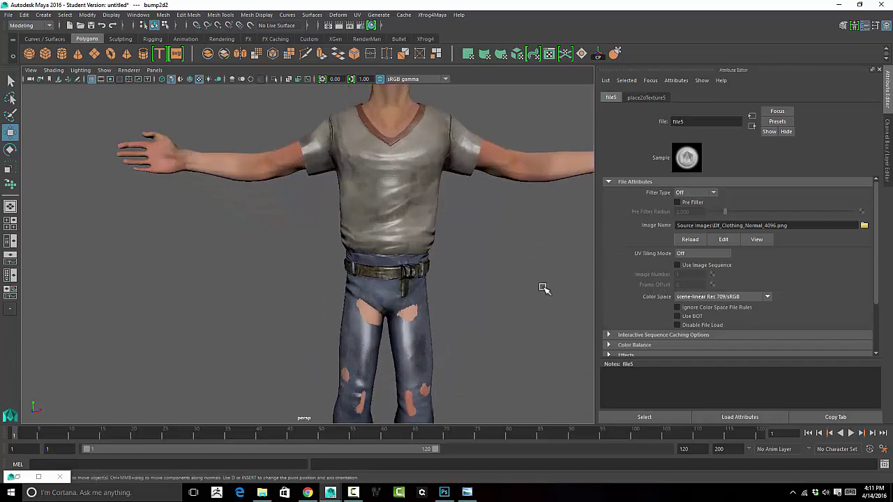
pyautogui.keyDown('alt'); pyautogui.moveTo(522, 269); pyautogui.dragTo(487, 243); pyautogui.keyUp('alt')
pyautogui.scroll(-6, 486, 242)
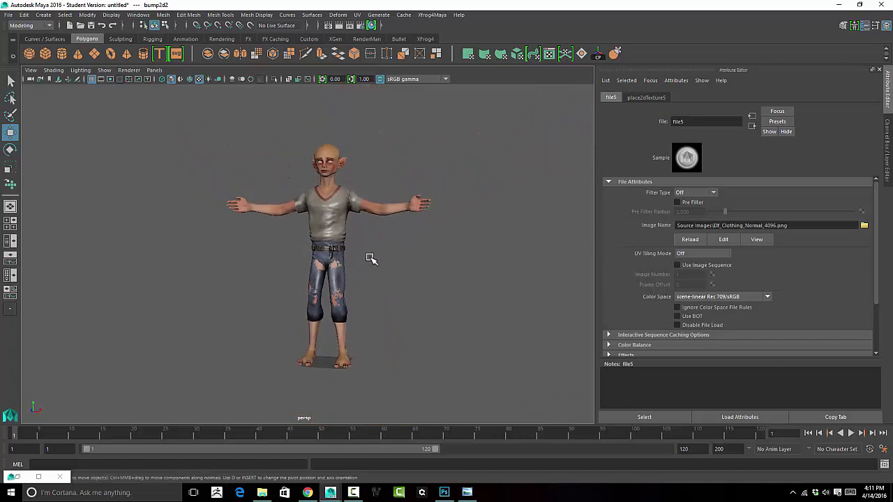
# Select the shirt and pants together.
pyautogui.click(384, 216)
pyautogui.click(347, 221)
pyautogui.click(341, 286)
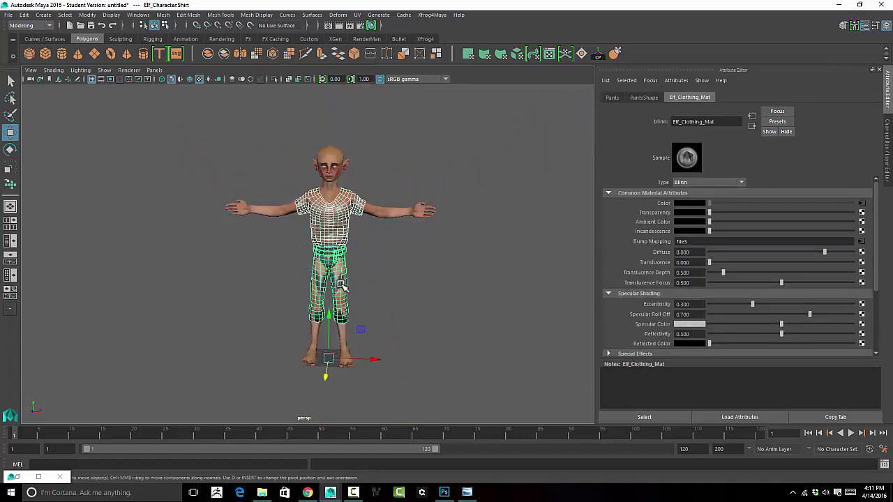
# Hide the selected shirt and pants, leaving the bare elf body.
pyautogui.press('Delete')
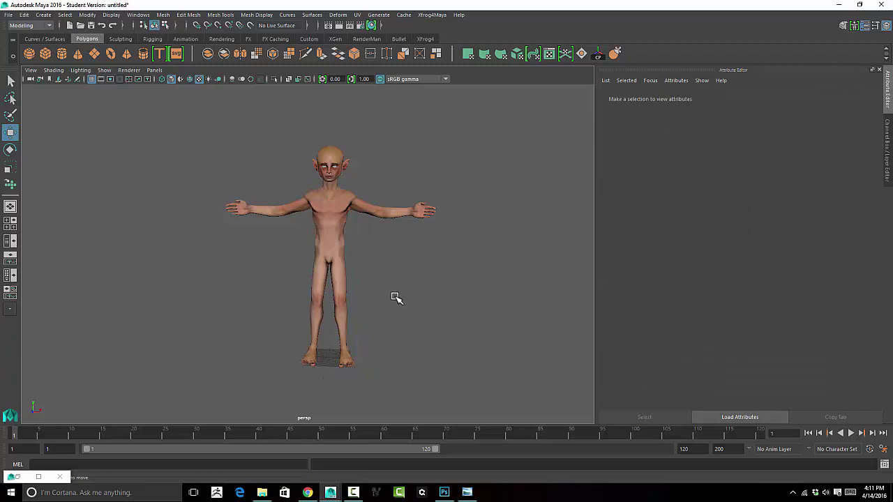
pyautogui.moveTo(396, 297)
pyautogui.keyDown('alt'); pyautogui.mouseDown()
pyautogui.moveTo(406, 293)
pyautogui.moveTo(390, 297)
pyautogui.mouseUp(); pyautogui.keyUp('alt')
pyautogui.scroll(4, 417, 279)
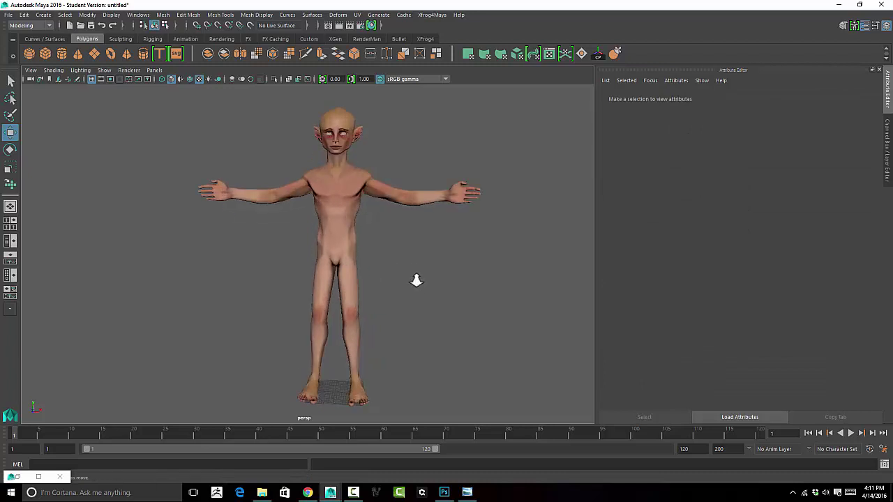
# Switch the body to face selection and marquee faces from shoulder to thighs.
pyautogui.rightClick(355, 174)
pyautogui.click(344, 189)
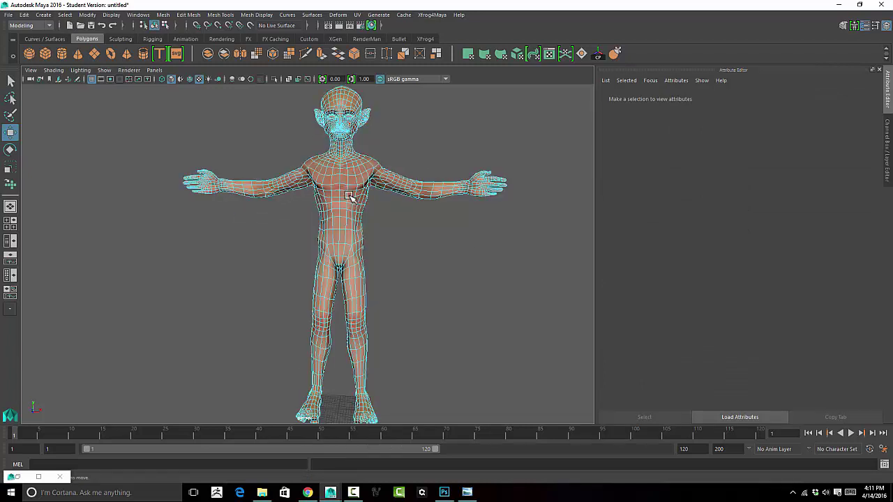
pyautogui.moveTo(301, 156); pyautogui.dragTo(450, 333)
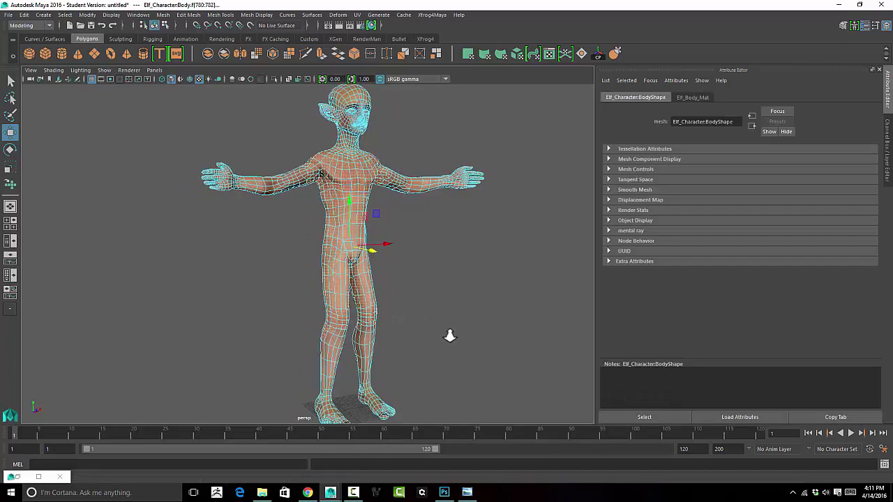
pyautogui.scroll(5, 487, 339)
# Orbit around the legs and select faces beside the left knee.
pyautogui.keyDown('alt'); pyautogui.moveTo(486, 339); pyautogui.dragTo(412, 213, button='middle'); pyautogui.keyUp('alt')
pyautogui.keyDown('alt'); pyautogui.moveTo(412, 213); pyautogui.dragTo(339, 255); pyautogui.keyUp('alt')
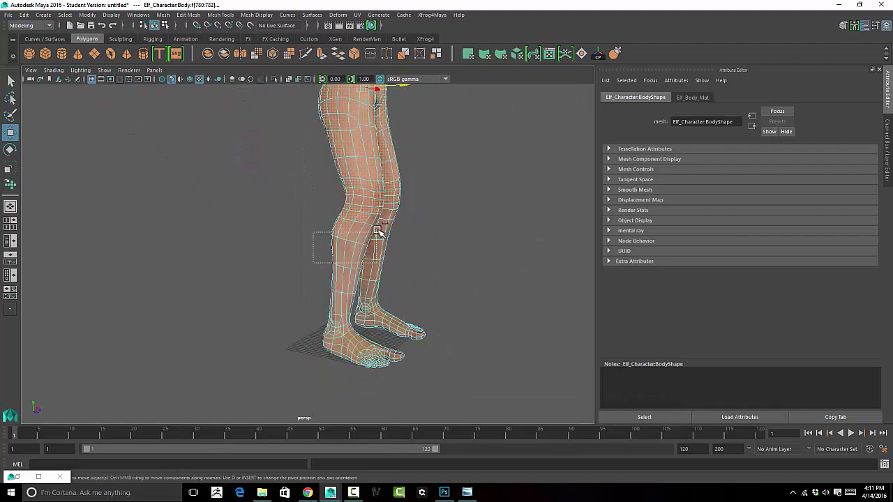
pyautogui.keyDown('alt'); pyautogui.moveTo(380, 221); pyautogui.dragTo(268, 279); pyautogui.keyUp('alt')
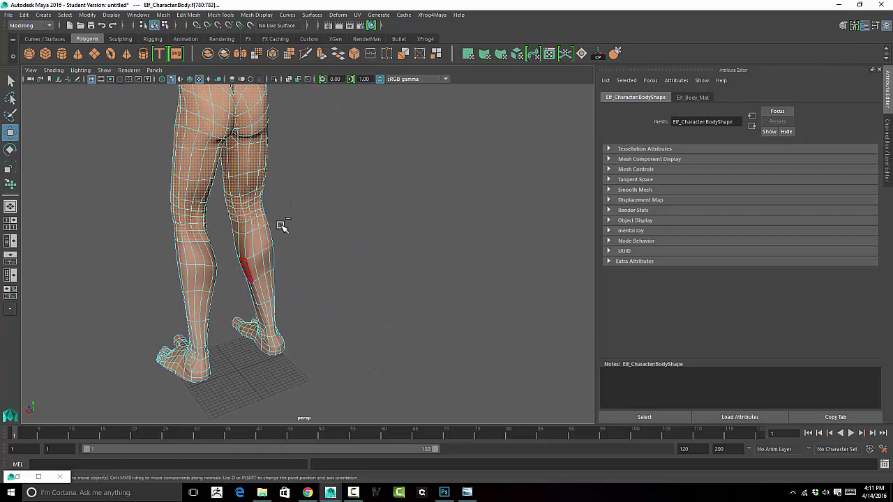
pyautogui.keyDown('alt'); pyautogui.moveTo(333, 267); pyautogui.dragTo(265, 258); pyautogui.keyUp('alt')
pyautogui.moveTo(174, 230); pyautogui.dragTo(224, 217)
pyautogui.keyDown('alt'); pyautogui.moveTo(225, 218); pyautogui.dragTo(307, 244); pyautogui.keyUp('alt')
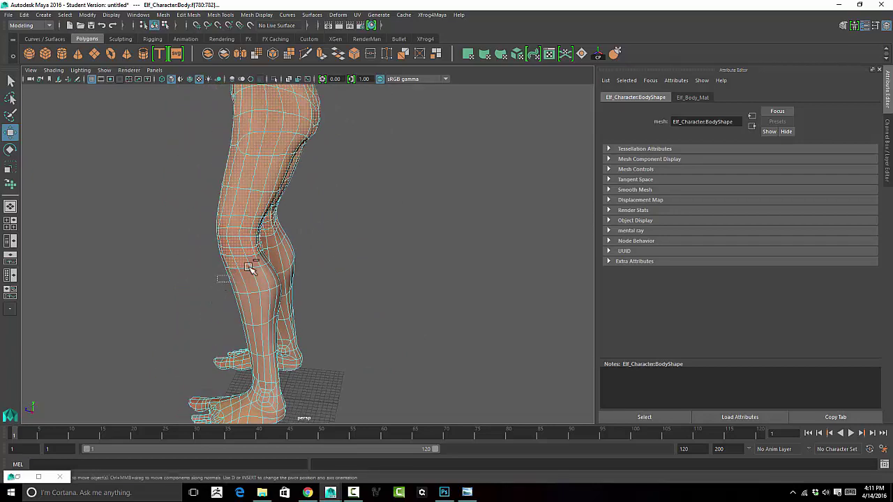
pyautogui.keyDown('alt'); pyautogui.moveTo(376, 286); pyautogui.dragTo(470, 263); pyautogui.keyUp('alt')
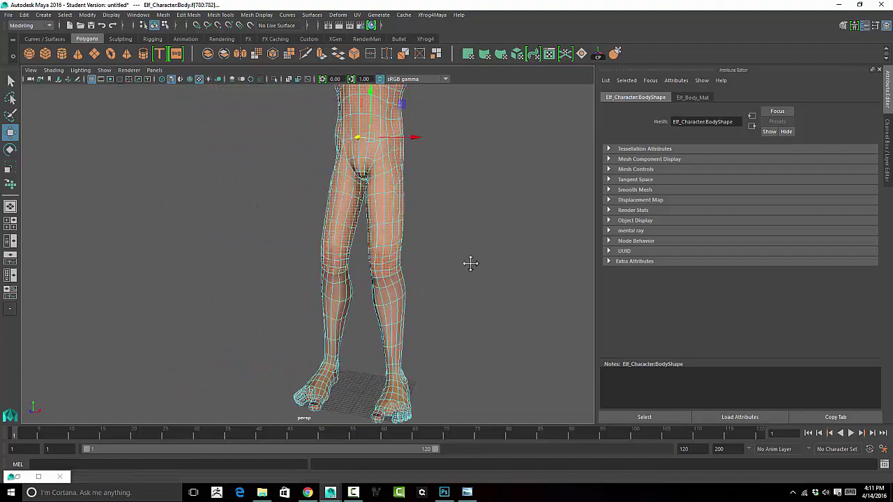
# Reframe the upper body and select faces near the right shoulder.
pyautogui.keyDown('alt'); pyautogui.moveTo(470, 263); pyautogui.dragTo(409, 291, button='middle'); pyautogui.keyUp('alt')
pyautogui.keyDown('alt'); pyautogui.moveTo(408, 291); pyautogui.dragTo(374, 261, button='right'); pyautogui.keyUp('alt')
pyautogui.keyDown('alt'); pyautogui.moveTo(374, 261); pyautogui.dragTo(369, 254, button='middle'); pyautogui.keyUp('alt')
pyautogui.keyDown('alt'); pyautogui.moveTo(354, 193); pyautogui.dragTo(354, 213, button='middle'); pyautogui.keyUp('alt')
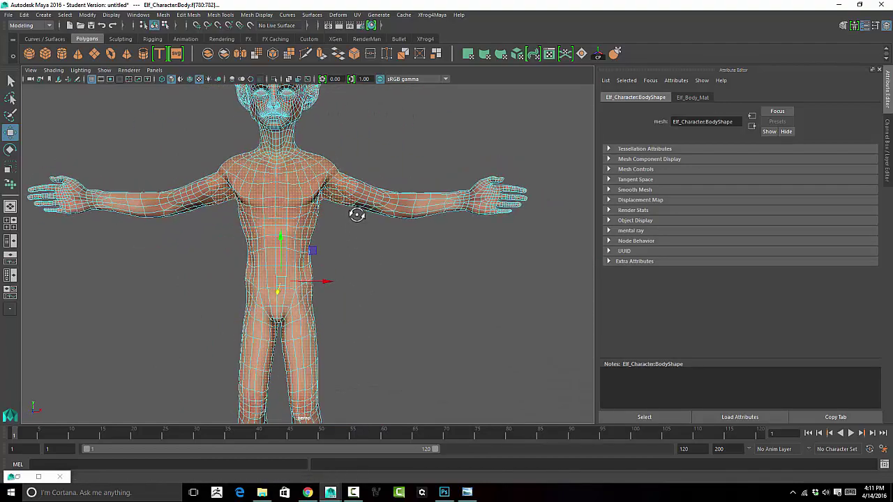
pyautogui.moveTo(397, 171); pyautogui.dragTo(355, 207)
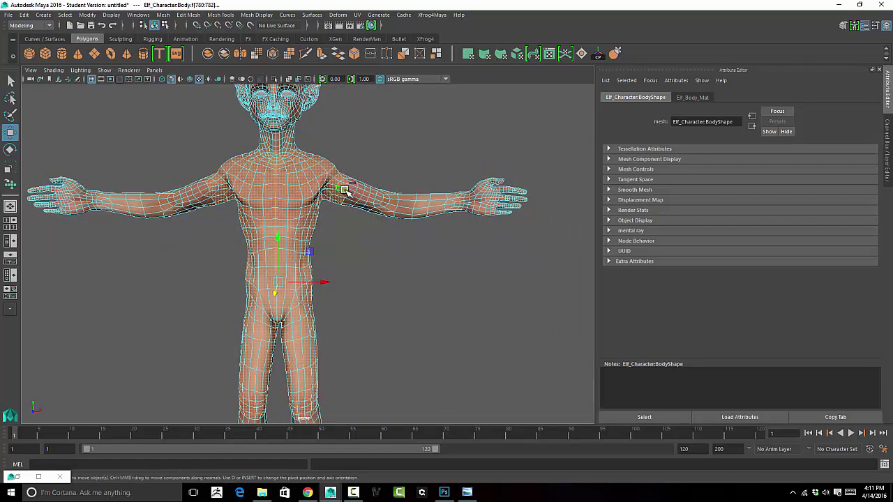
pyautogui.keyDown('alt'); pyautogui.moveTo(359, 193); pyautogui.dragTo(339, 189); pyautogui.keyUp('alt')
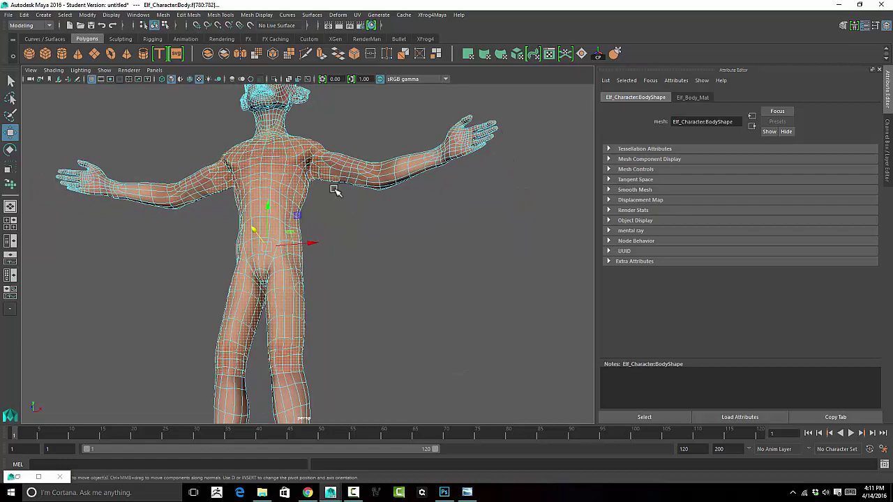
pyautogui.keyDown('alt'); pyautogui.moveTo(380, 210); pyautogui.dragTo(252, 206); pyautogui.keyUp('alt')
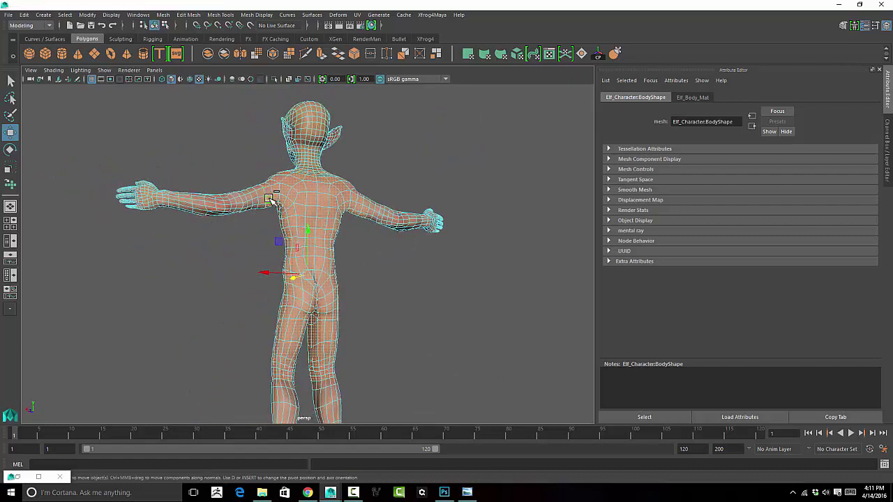
# Frame the torso close up and select the faces on the right chest.
pyautogui.press('alt')
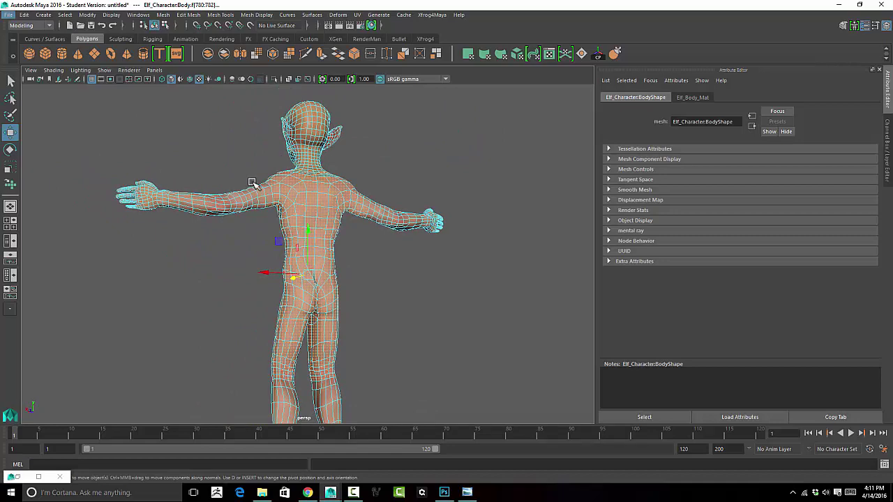
pyautogui.keyDown('alt'); pyautogui.moveTo(257, 185); pyautogui.dragTo(309, 233); pyautogui.keyUp('alt')
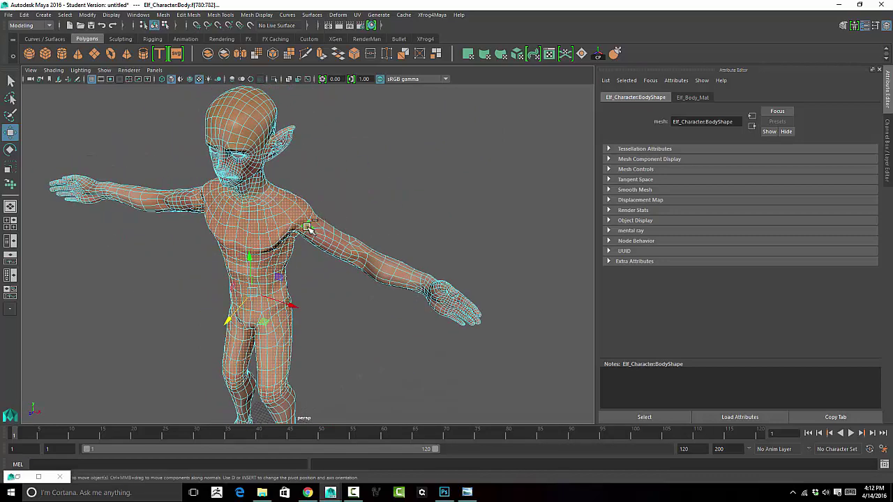
pyautogui.keyDown('alt'); pyautogui.moveTo(354, 211); pyautogui.dragTo(349, 191); pyautogui.keyUp('alt')
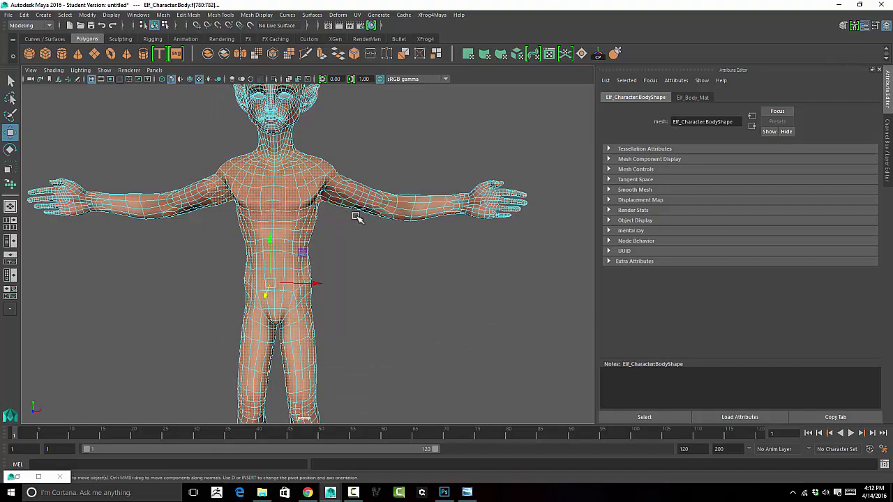
pyautogui.keyDown('alt'); pyautogui.moveTo(411, 258); pyautogui.dragTo(269, 185); pyautogui.keyUp('alt')
pyautogui.keyDown('alt'); pyautogui.moveTo(421, 214); pyautogui.dragTo(356, 209); pyautogui.keyUp('alt')
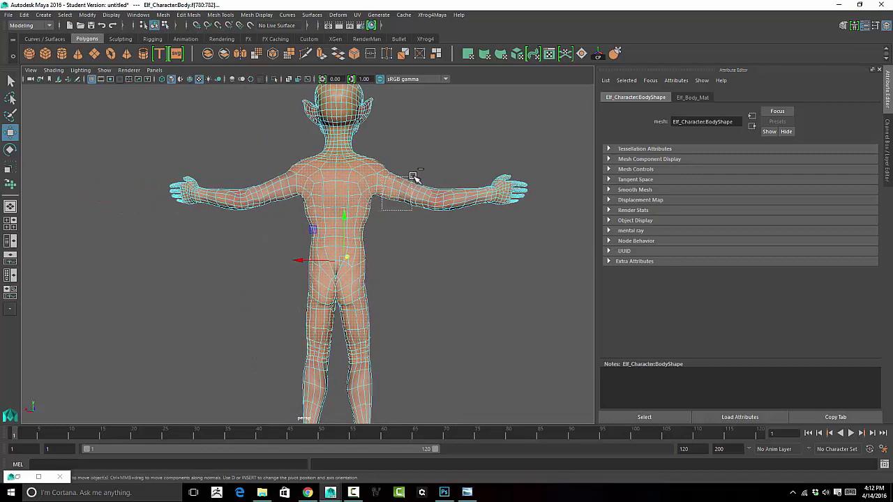
pyautogui.keyDown('alt'); pyautogui.moveTo(442, 246); pyautogui.dragTo(312, 201); pyautogui.keyUp('alt')
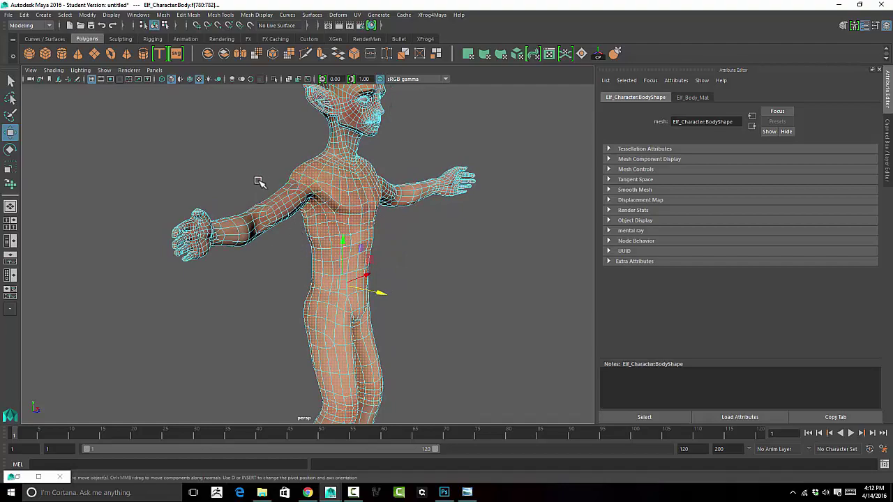
pyautogui.keyDown('alt'); pyautogui.moveTo(258, 182); pyautogui.dragTo(275, 191); pyautogui.keyUp('alt')
pyautogui.keyDown('alt'); pyautogui.moveTo(242, 168); pyautogui.dragTo(213, 219); pyautogui.keyUp('alt')
pyautogui.keyDown('alt'); pyautogui.moveTo(382, 165); pyautogui.dragTo(383, 193, button='middle'); pyautogui.keyUp('alt')
pyautogui.keyDown('alt'); pyautogui.moveTo(383, 194); pyautogui.dragTo(442, 195, button='right'); pyautogui.keyUp('alt')
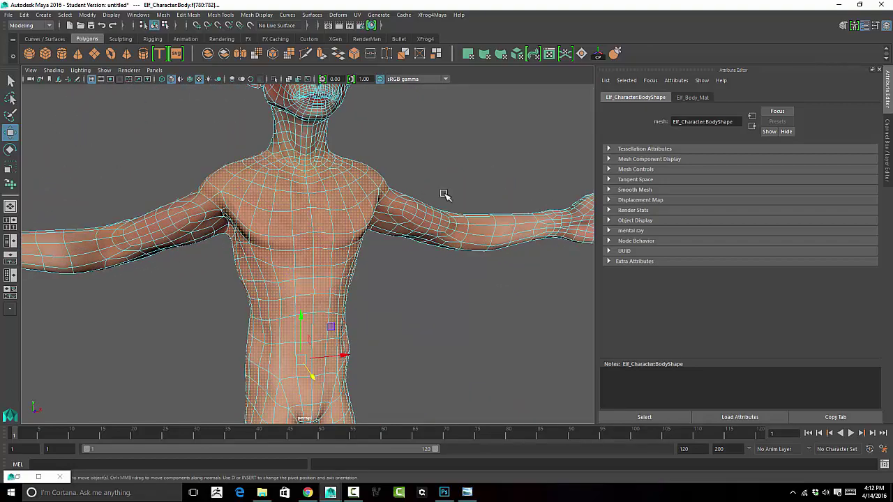
pyautogui.keyDown('alt'); pyautogui.moveTo(442, 195); pyautogui.dragTo(415, 185); pyautogui.keyUp('alt')
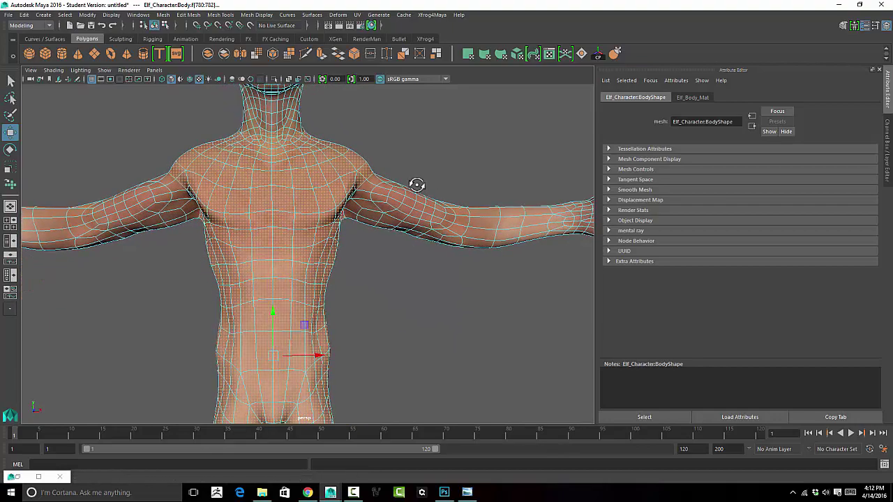
pyautogui.click(326, 159)
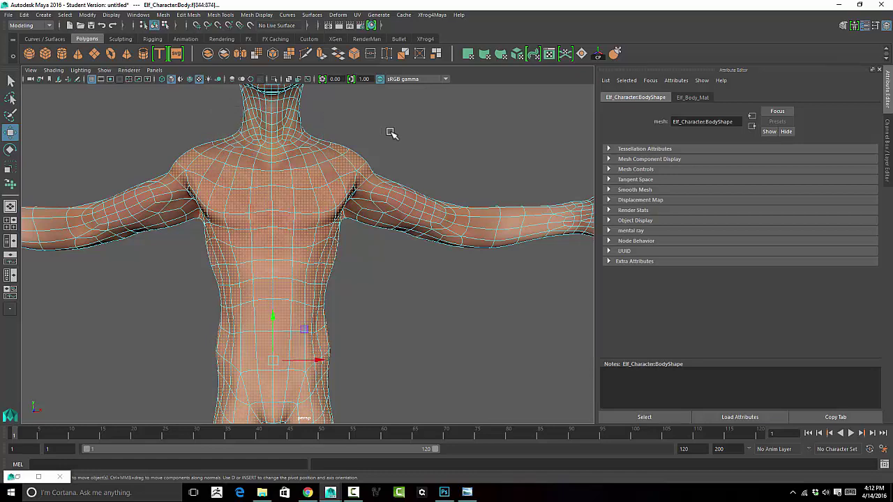
# Add faces on the upper back to the selection.
pyautogui.keyDown('alt'); pyautogui.moveTo(391, 133); pyautogui.dragTo(365, 142); pyautogui.keyUp('alt')
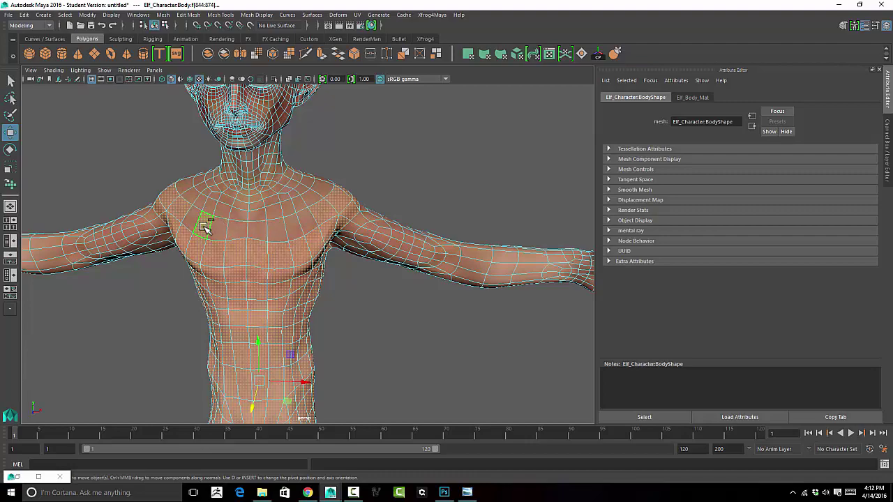
pyautogui.keyDown('alt'); pyautogui.moveTo(401, 174); pyautogui.dragTo(239, 175); pyautogui.keyUp('alt')
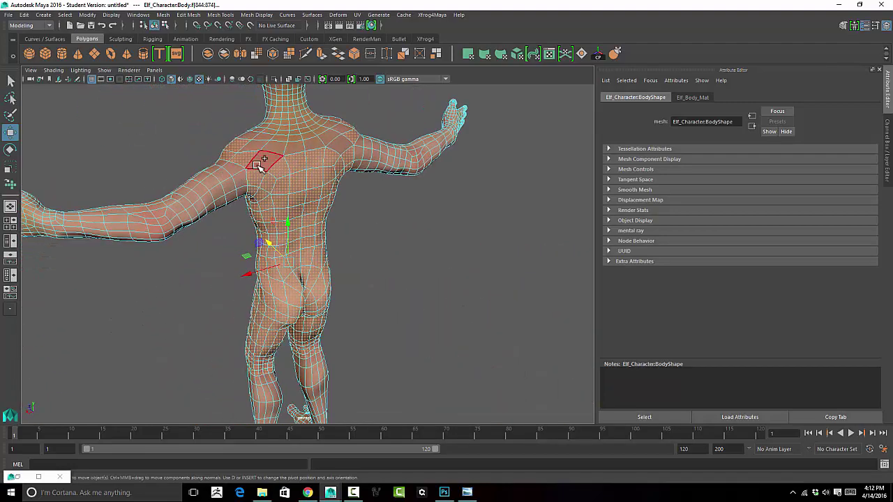
pyautogui.keyDown('shift'); pyautogui.click(312, 145); pyautogui.keyUp('shift')
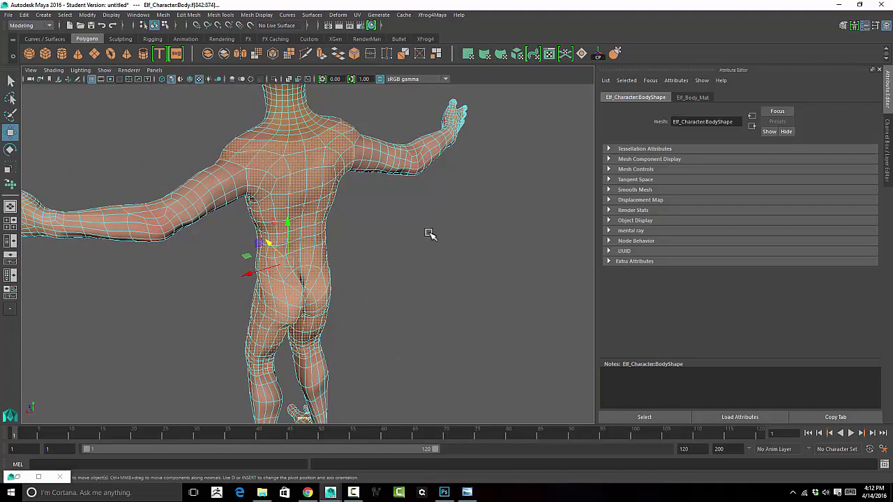
# Assign a new Lambert material to the selected torso faces.
pyautogui.keyDown('alt'); pyautogui.moveTo(379, 225); pyautogui.dragTo(318, 289); pyautogui.keyUp('alt')
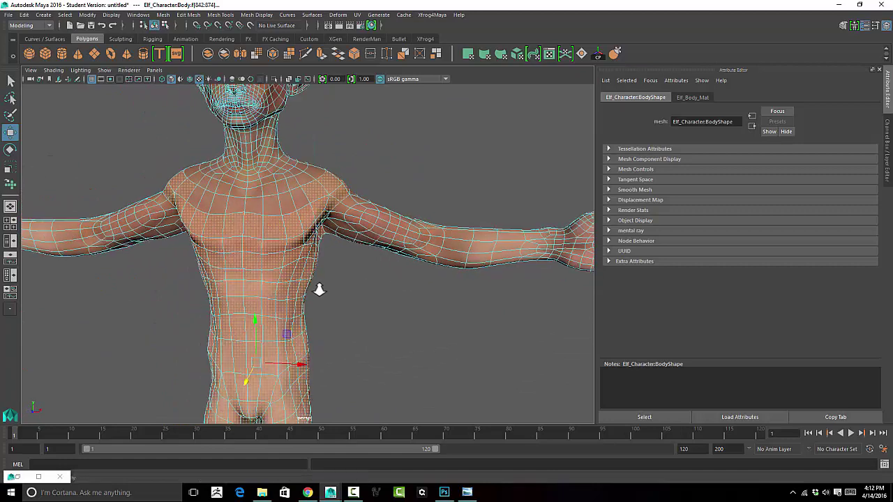
pyautogui.scroll(-5, 319, 289)
pyautogui.moveTo(303, 225); pyautogui.dragTo(374, 429, button='right')
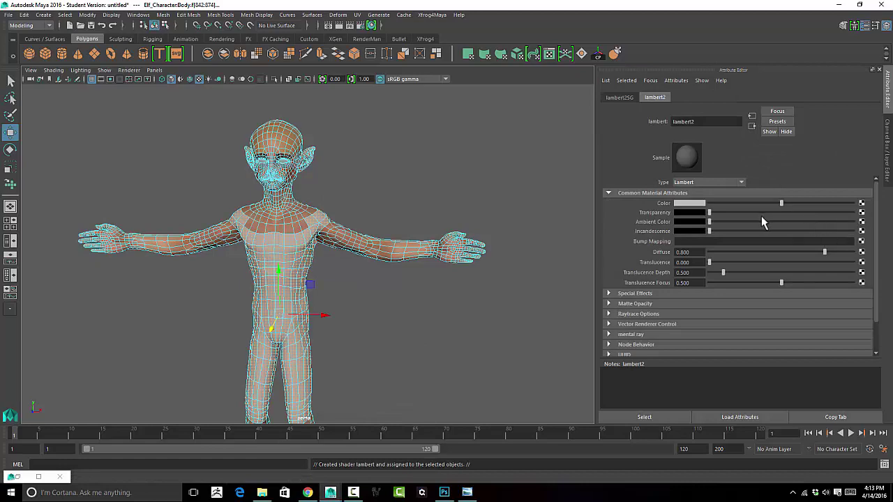
# Drag lambert2's Transparency to full white so the torso faces vanish.
pyautogui.moveTo(727, 213); pyautogui.dragTo(890, 204)
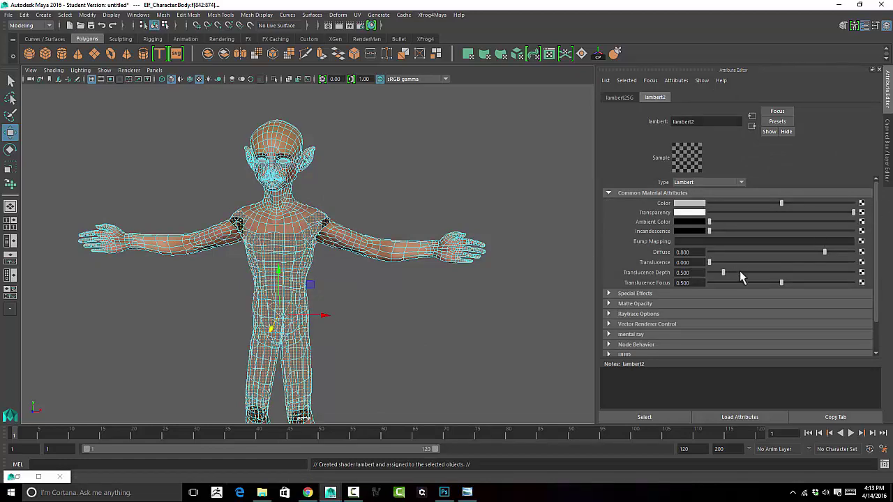
pyautogui.keyDown('alt'); pyautogui.moveTo(482, 309); pyautogui.dragTo(498, 275, button='middle'); pyautogui.keyUp('alt')
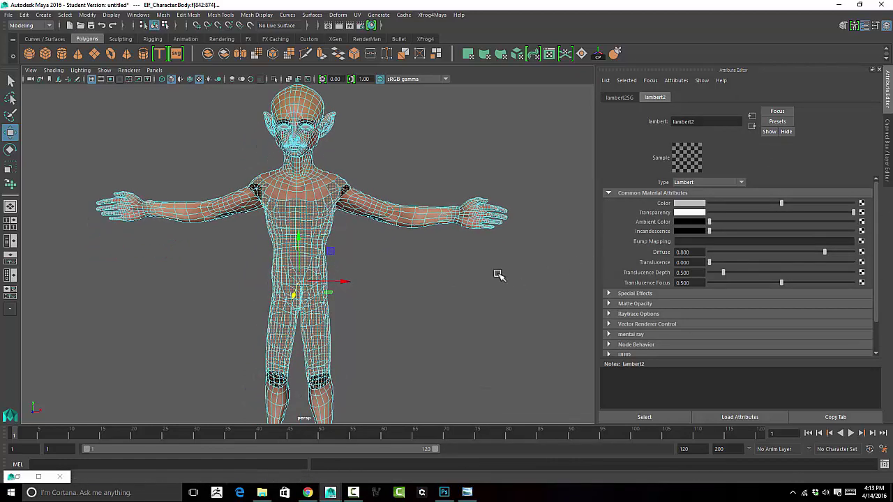
pyautogui.keyDown('alt'); pyautogui.moveTo(497, 276); pyautogui.dragTo(456, 289, button='right'); pyautogui.keyUp('alt')
# Deselect, show the model smooth-textured without wireframe, and open the Outliner.
pyautogui.click(450, 299)
pyautogui.scroll(1, 419, 282)
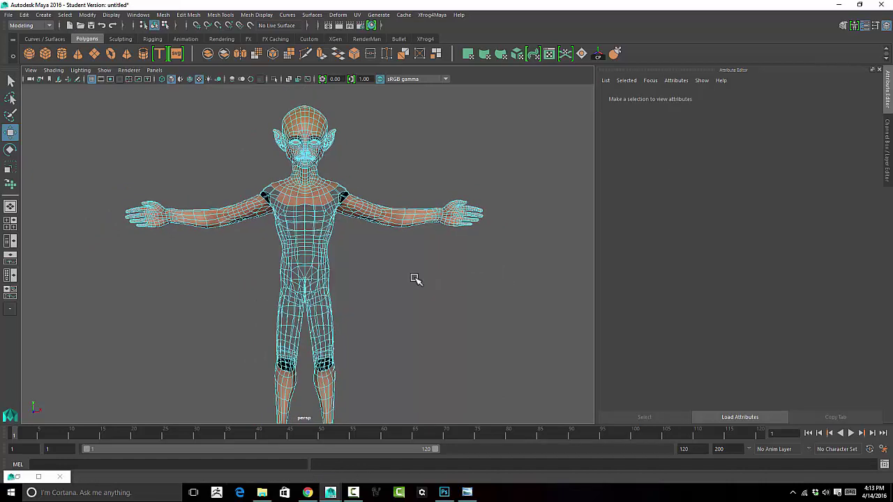
pyautogui.press('6')
pyautogui.moveTo(398, 167)
pyautogui.keyDown('alt'); pyautogui.mouseDown()
pyautogui.moveTo(382, 145)
pyautogui.moveTo(393, 157)
pyautogui.mouseUp(); pyautogui.keyUp('alt')
pyautogui.click(137, 14)
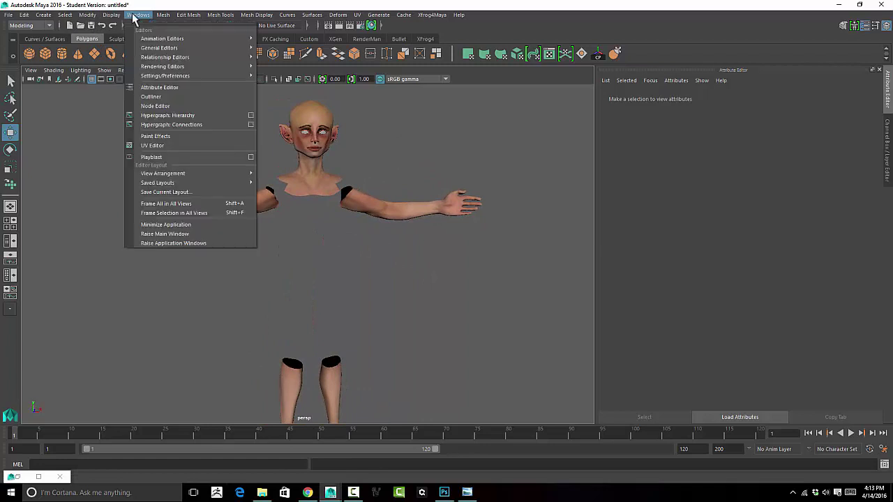
pyautogui.click(199, 96)
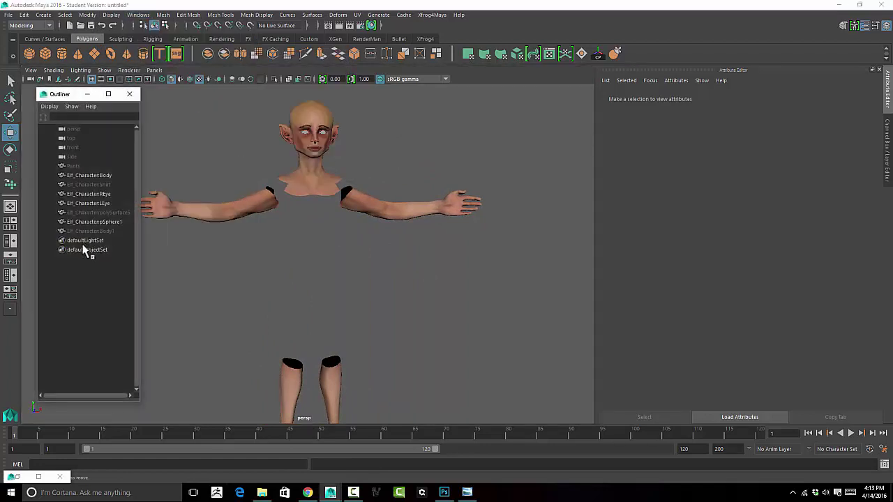
# Try unhiding Elf_CharacterShirt with the hair surface, then undo it.
pyautogui.click(94, 185)
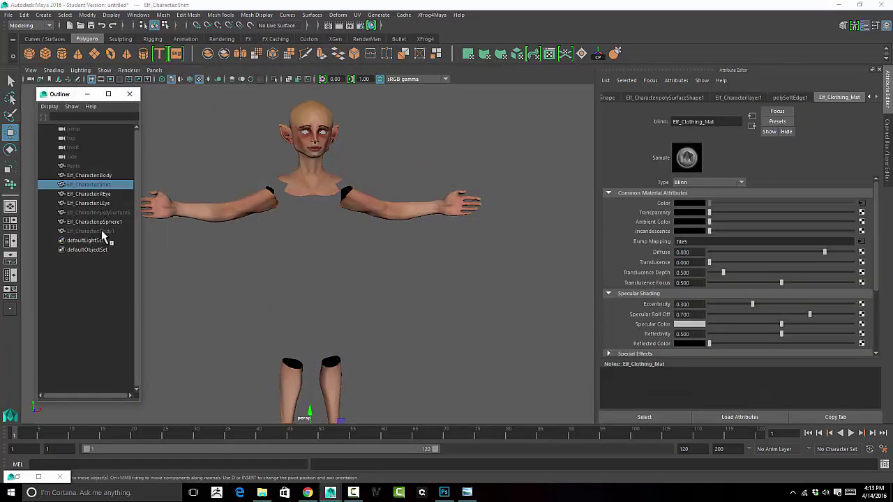
pyautogui.keyDown('shift'); pyautogui.click(106, 212); pyautogui.keyUp('shift')
pyautogui.click(105, 185)
pyautogui.keyDown('ctrl'); pyautogui.click(99, 212); pyautogui.keyUp('ctrl')
pyautogui.hotkey('shift', 'h')
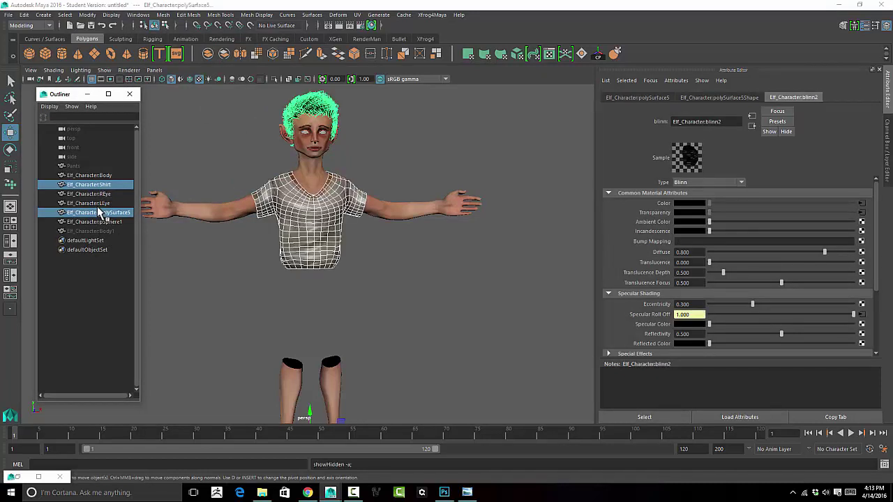
pyautogui.hotkey('ctrl', 'z')
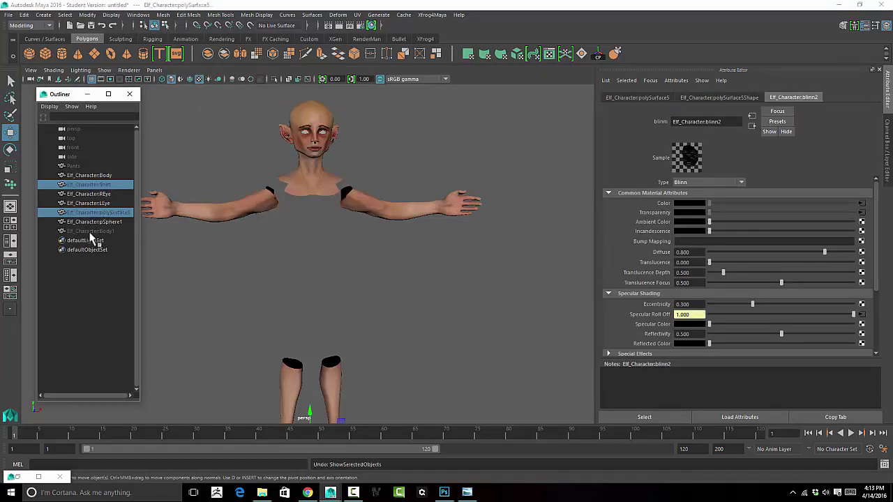
# Try unhiding the shirt together with Elf_Character:Body1, then undo it.
pyautogui.keyDown('ctrl'); pyautogui.click(94, 212); pyautogui.keyUp('ctrl')
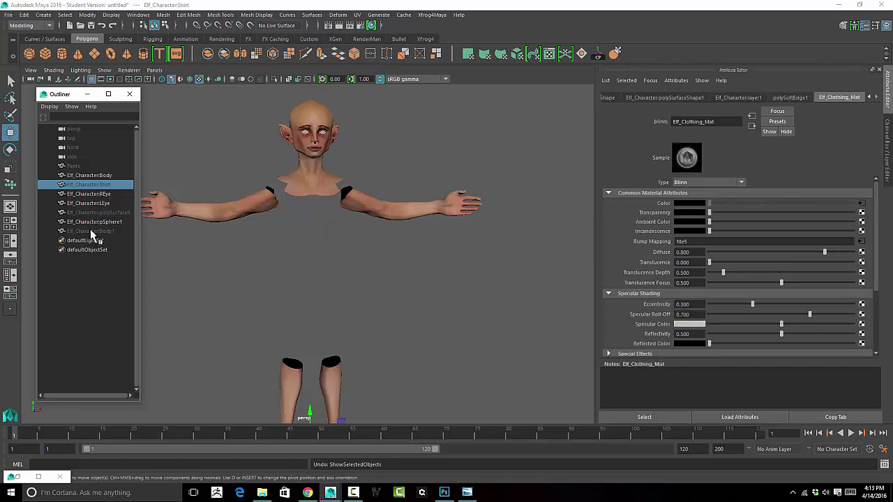
pyautogui.keyDown('ctrl'); pyautogui.click(90, 230); pyautogui.keyUp('ctrl')
pyautogui.hotkey('shift', 'h')
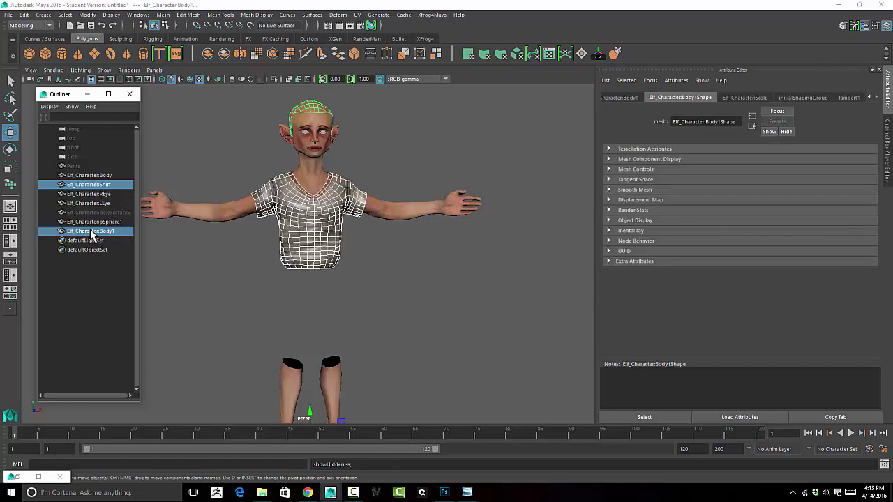
pyautogui.hotkey('ctrl', 'z')
# Select Elf_CharacterShirt and Pants, unhide them with Shift+H, and clear the selection.
pyautogui.click(112, 213)
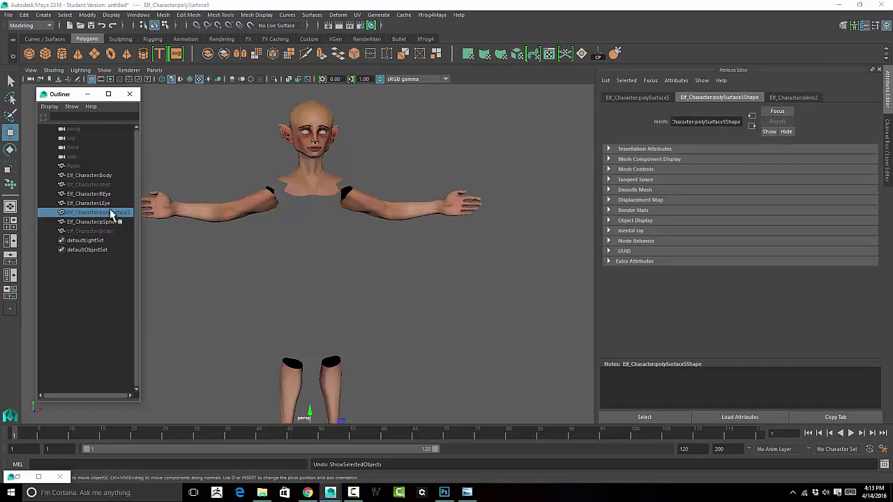
pyautogui.click(96, 183)
pyautogui.keyDown('ctrl'); pyautogui.click(74, 166); pyautogui.keyUp('ctrl')
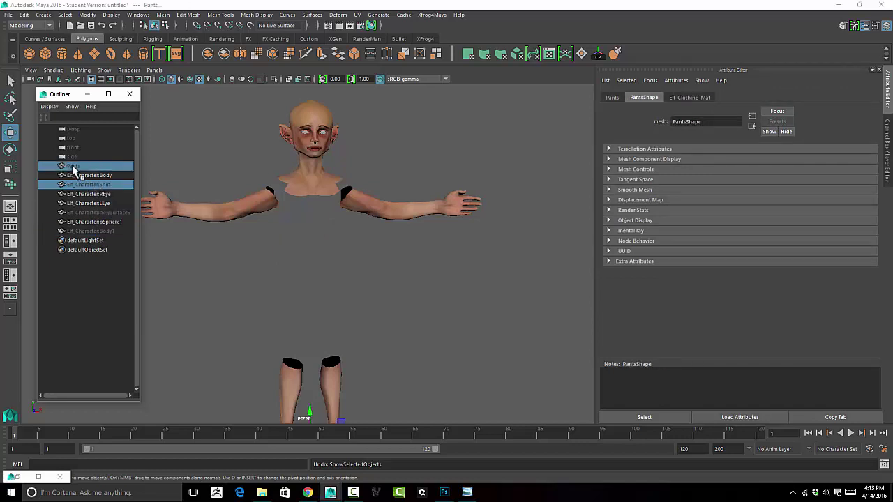
pyautogui.hotkey('shift', 'h')
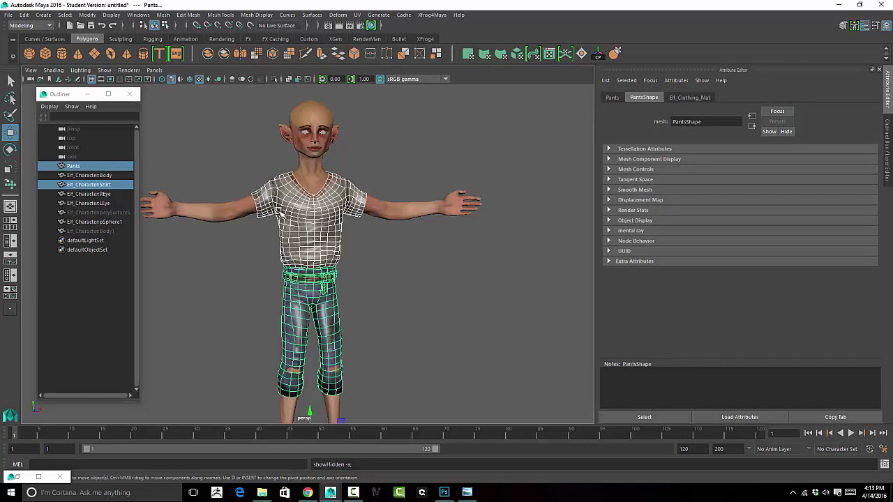
pyautogui.click(405, 319)
# Zoom to the knees and marquee-select the body faces poking through the pants.
pyautogui.keyDown('alt'); pyautogui.moveTo(397, 325); pyautogui.dragTo(371, 332); pyautogui.keyUp('alt')
pyautogui.keyDown('alt'); pyautogui.moveTo(373, 332); pyautogui.dragTo(405, 223, button='middle'); pyautogui.keyUp('alt')
pyautogui.keyDown('alt'); pyautogui.moveTo(404, 223); pyautogui.dragTo(502, 262, button='right'); pyautogui.keyUp('alt')
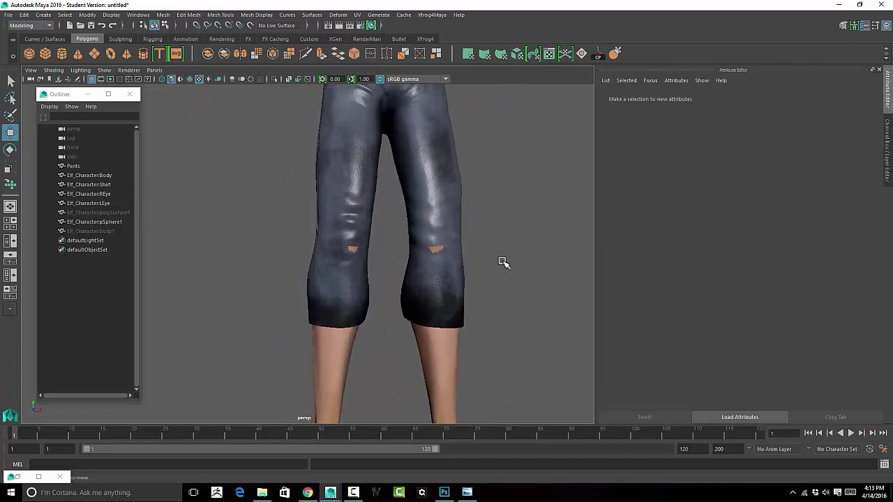
pyautogui.keyDown('alt'); pyautogui.moveTo(503, 262); pyautogui.dragTo(423, 253, button='middle'); pyautogui.keyUp('alt')
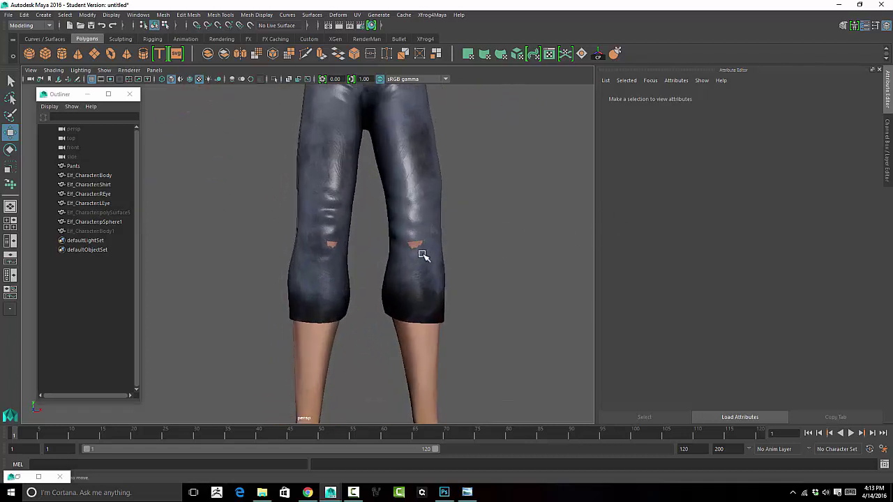
pyautogui.click(420, 349)
pyautogui.moveTo(421, 224); pyautogui.dragTo(416, 250, button='right')
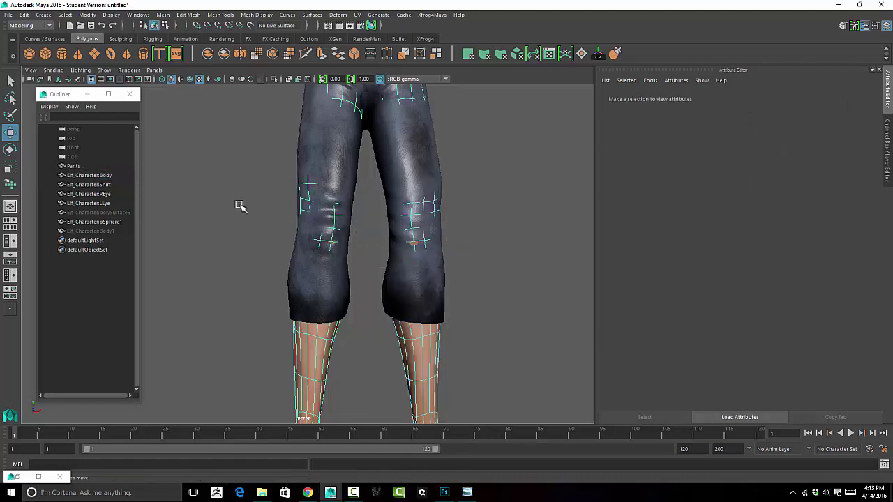
pyautogui.moveTo(219, 193); pyautogui.dragTo(409, 279)
# Assign the transparent lambert2 to the knee faces and check the full character.
pyautogui.scroll(-5, 418, 278)
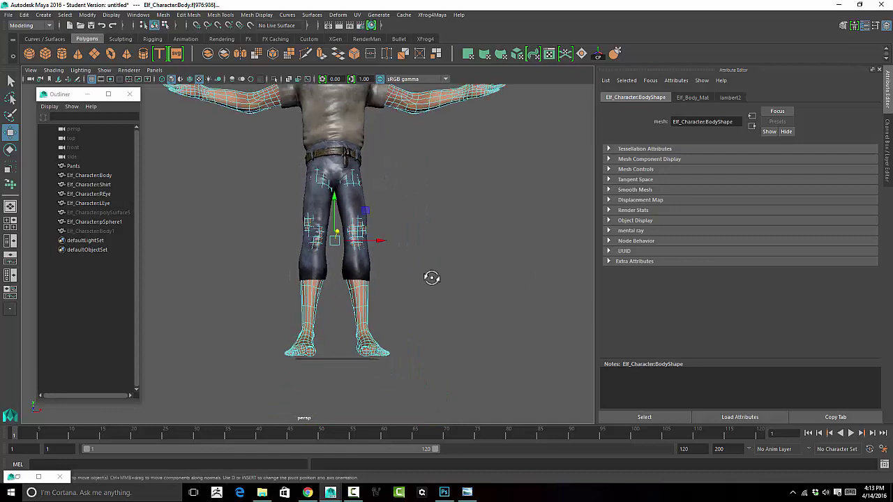
pyautogui.moveTo(361, 239); pyautogui.dragTo(424, 481, button='right')
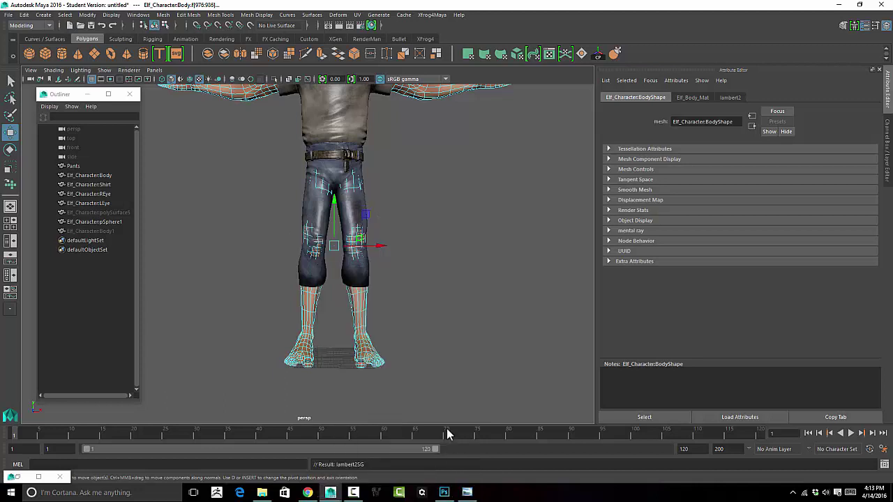
pyautogui.click(474, 277)
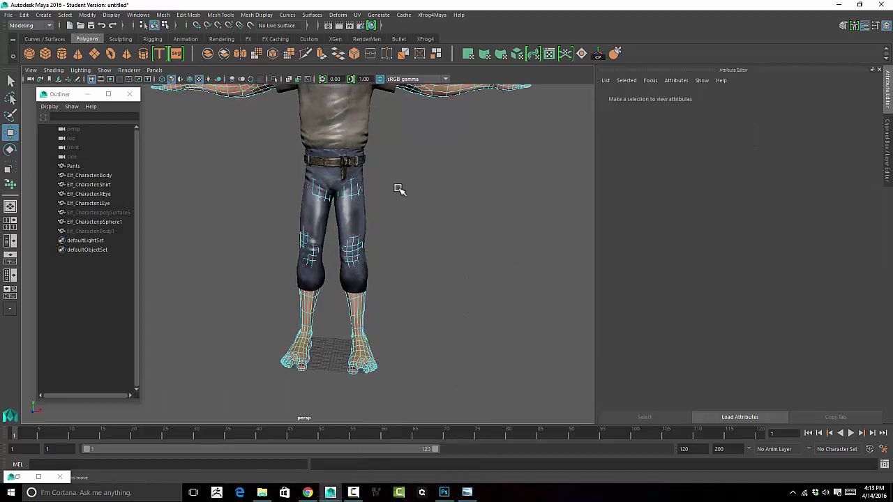
pyautogui.scroll(-5, 432, 199)
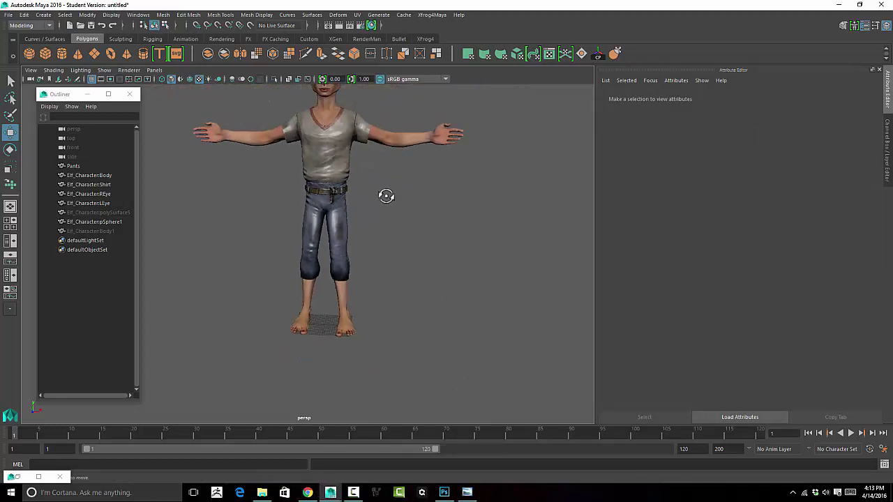
pyautogui.keyDown('alt'); pyautogui.moveTo(385, 194); pyautogui.dragTo(400, 216); pyautogui.keyUp('alt')
pyautogui.keyDown('alt'); pyautogui.moveTo(407, 205); pyautogui.dragTo(399, 255, button='middle'); pyautogui.keyUp('alt')
pyautogui.keyDown('alt'); pyautogui.moveTo(398, 254); pyautogui.dragTo(400, 254); pyautogui.keyUp('alt')
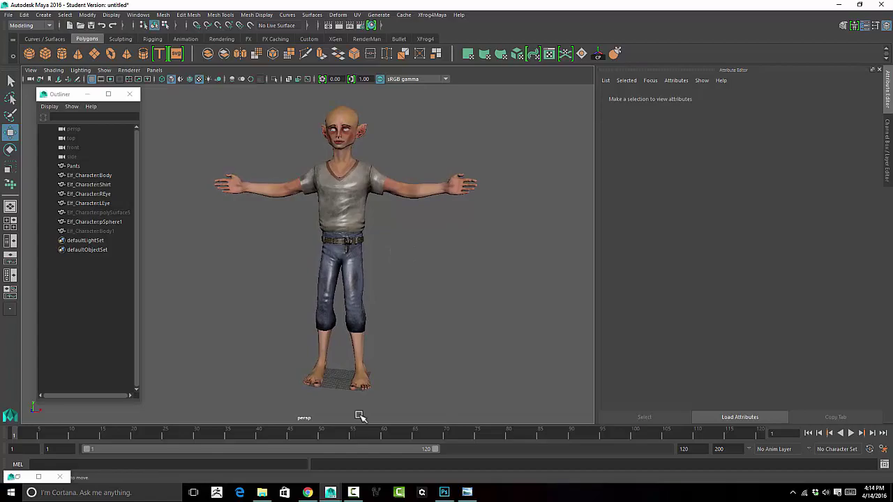
pyautogui.click(444, 493)
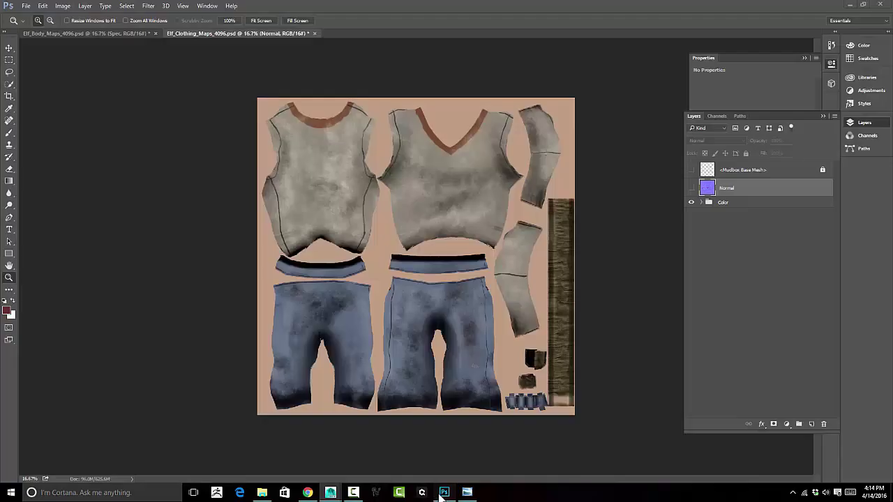
# In Elf_Body_Maps_4096.psd, expand the Color group and hide the Spec group.
pyautogui.click(89, 33)
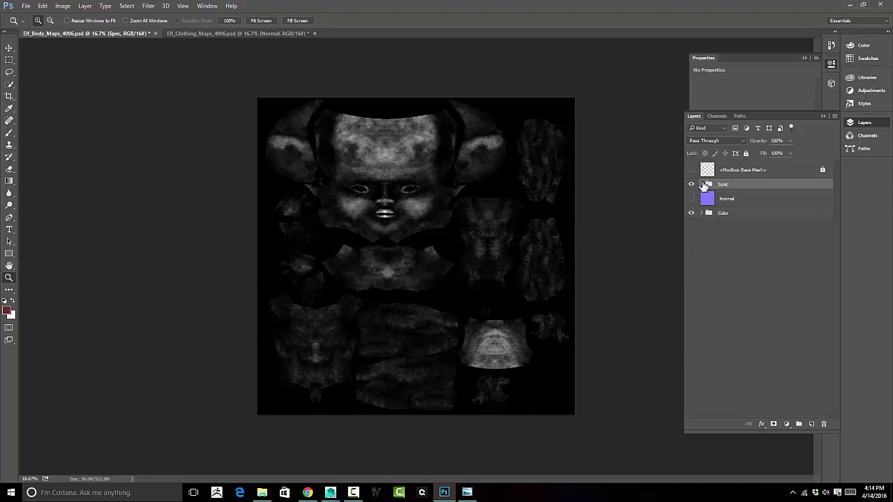
pyautogui.click(701, 184)
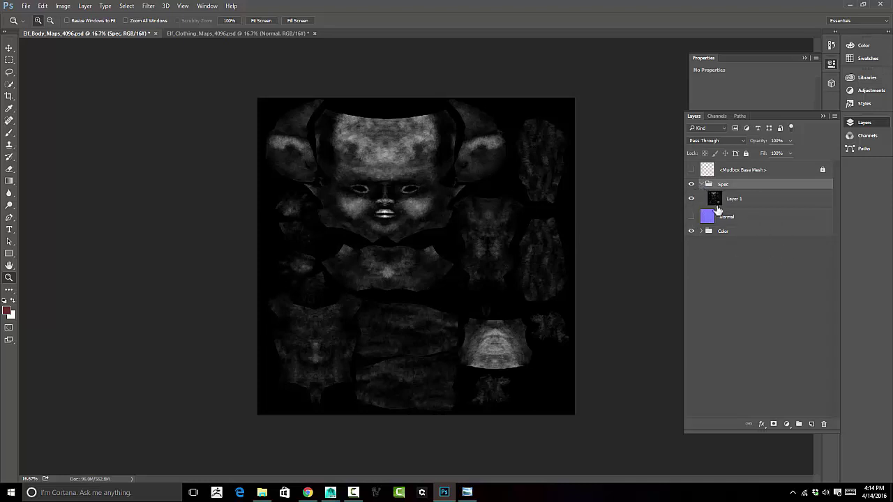
pyautogui.click(701, 185)
pyautogui.click(701, 213)
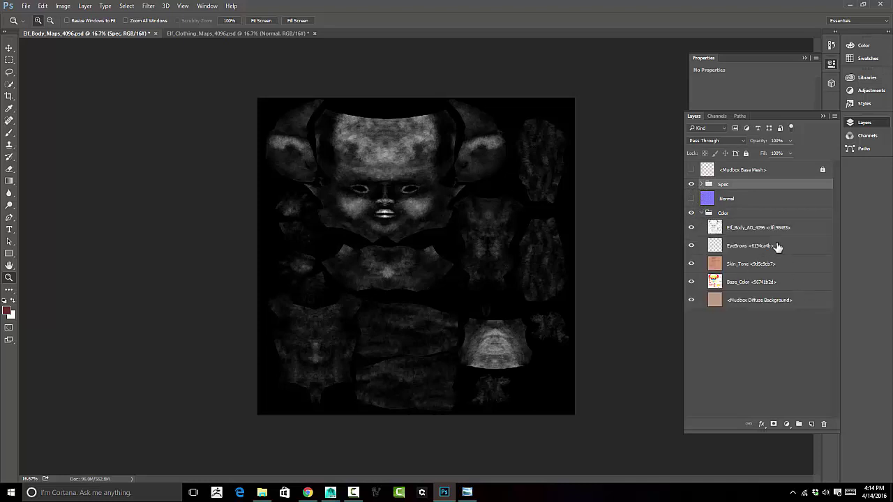
pyautogui.click(691, 185)
# Zoom in and out on the texture, then select the Skin_Tone layer.
pyautogui.keyDown('alt'); pyautogui.click(537, 231); pyautogui.keyUp('alt')
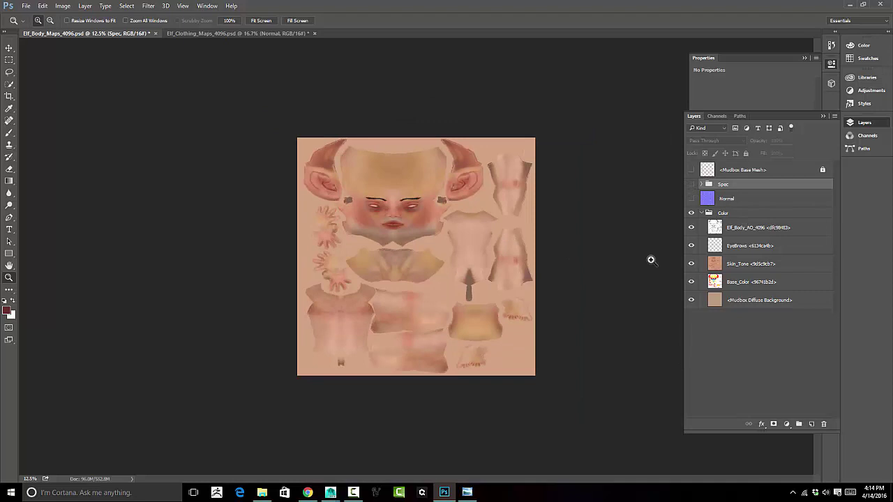
pyautogui.click(488, 253)
pyautogui.click(462, 252)
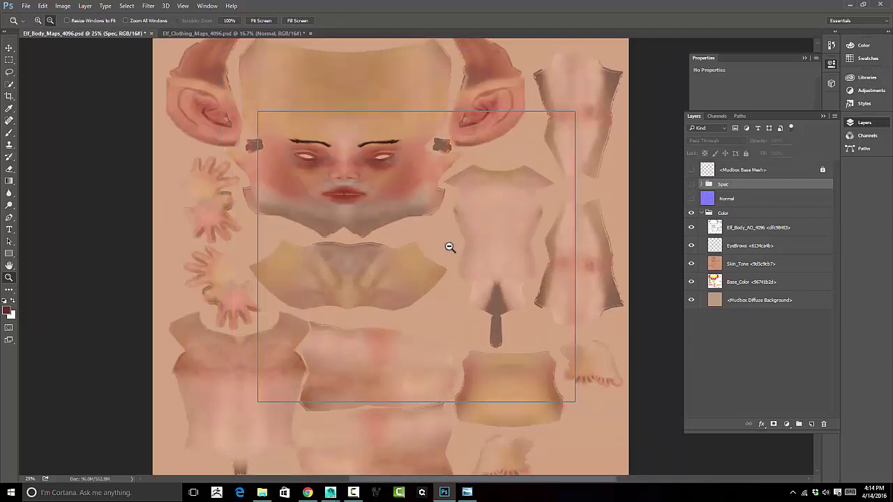
pyautogui.keyDown('alt'); pyautogui.click(449, 247); pyautogui.keyUp('alt')
pyautogui.click(747, 264)
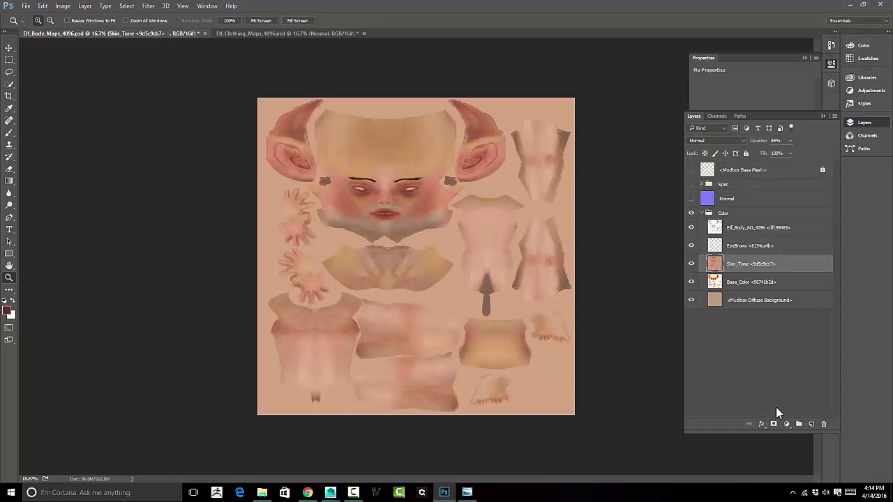
# Add a Hue/Saturation adjustment layer clipped to the Skin_Tone layer.
pyautogui.click(786, 423)
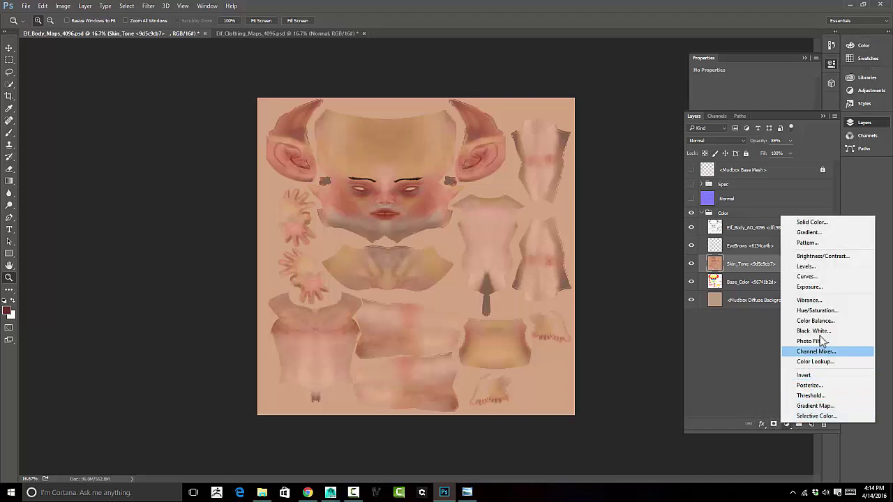
pyautogui.click(829, 311)
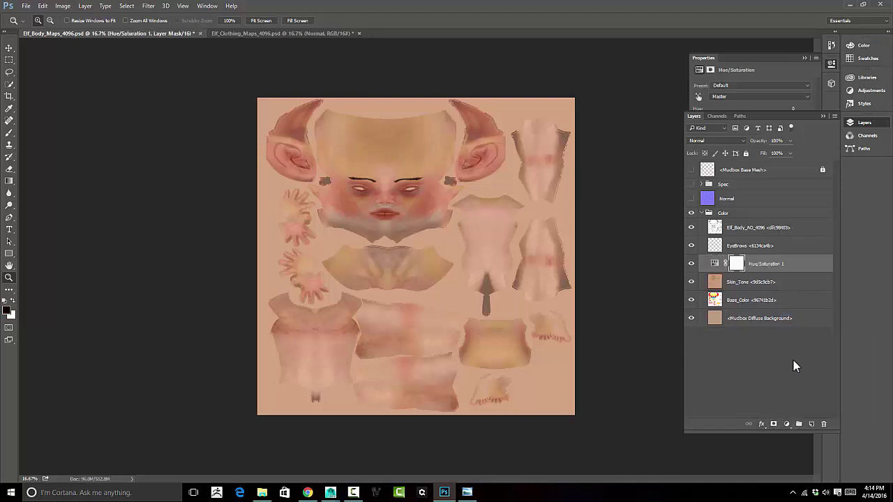
pyautogui.moveTo(757, 281)
pyautogui.mouseDown()
pyautogui.moveTo(774, 283)
pyautogui.moveTo(760, 269)
pyautogui.mouseUp()
pyautogui.keyDown('alt'); pyautogui.click(756, 272); pyautogui.keyUp('alt')
pyautogui.click(723, 265)
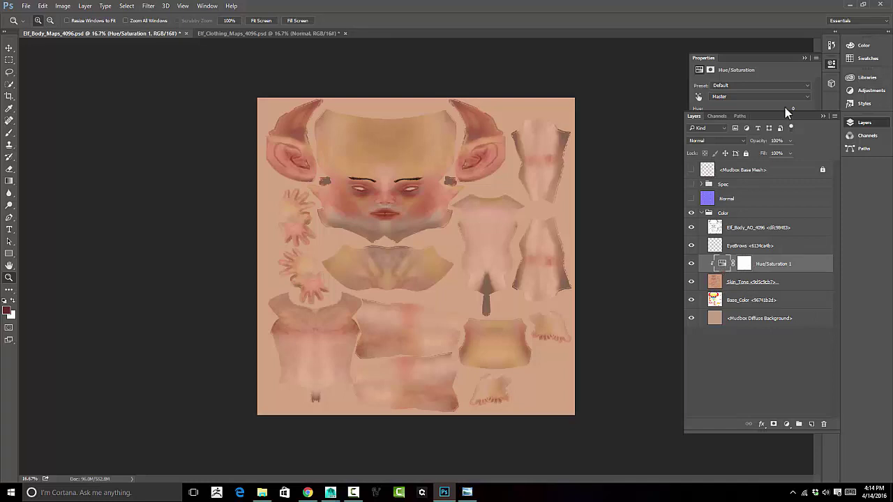
# Set the adjustment to Hue +32, Saturation +9, Lightness -11.
pyautogui.moveTo(782, 115); pyautogui.dragTo(835, 188)
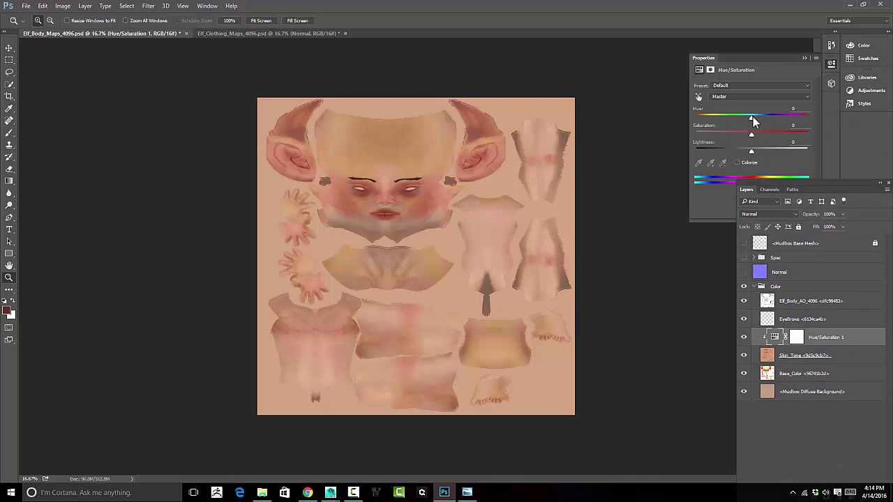
pyautogui.moveTo(752, 118); pyautogui.dragTo(766, 116)
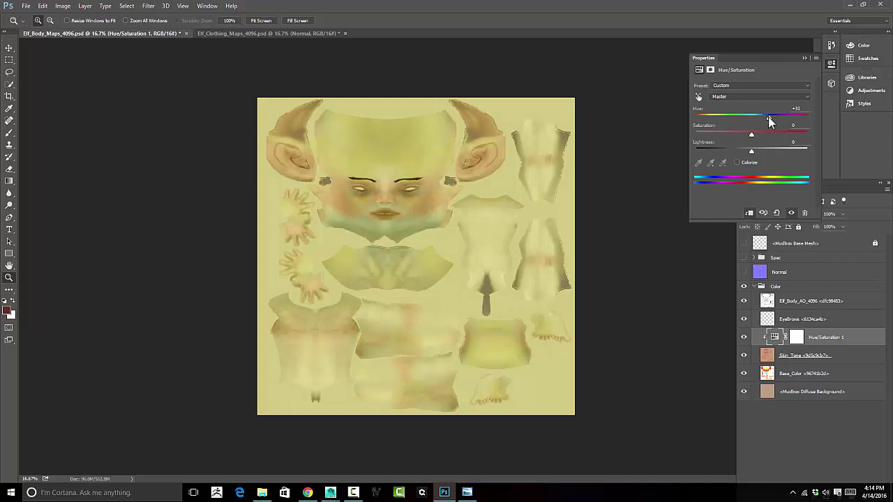
pyautogui.moveTo(751, 153); pyautogui.dragTo(758, 136)
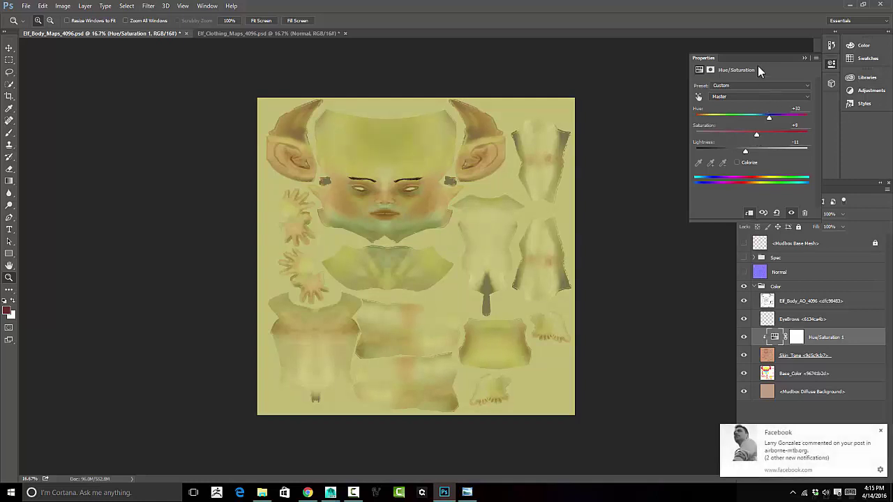
pyautogui.click(804, 60)
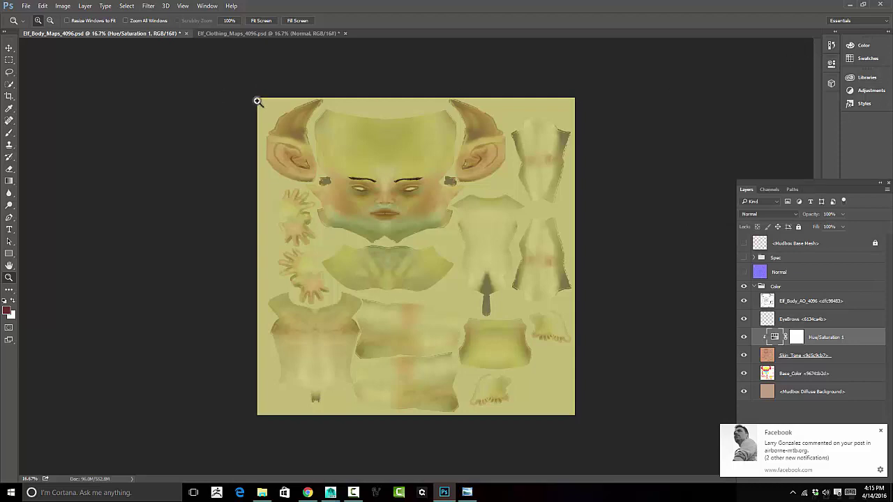
# Save the yellow-green texture as PNG over Elf_Body_Color_4096.png, confirming the replace and PNG options.
pyautogui.click(26, 6)
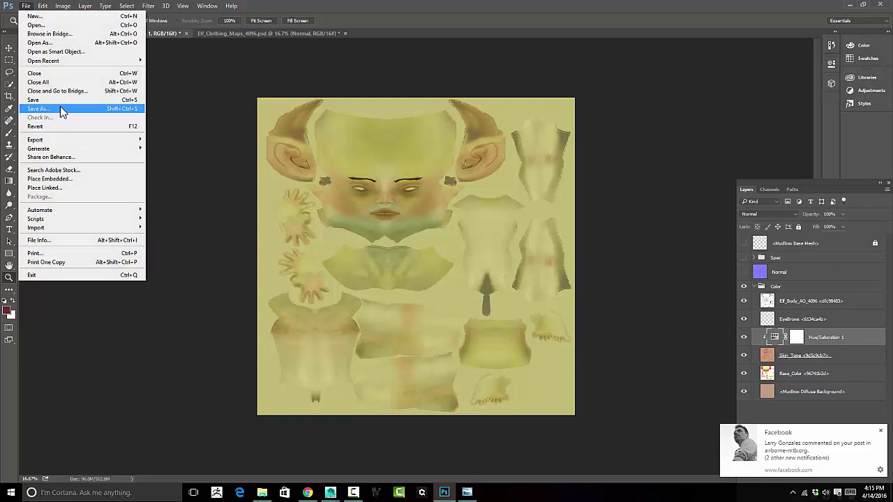
pyautogui.click(60, 109)
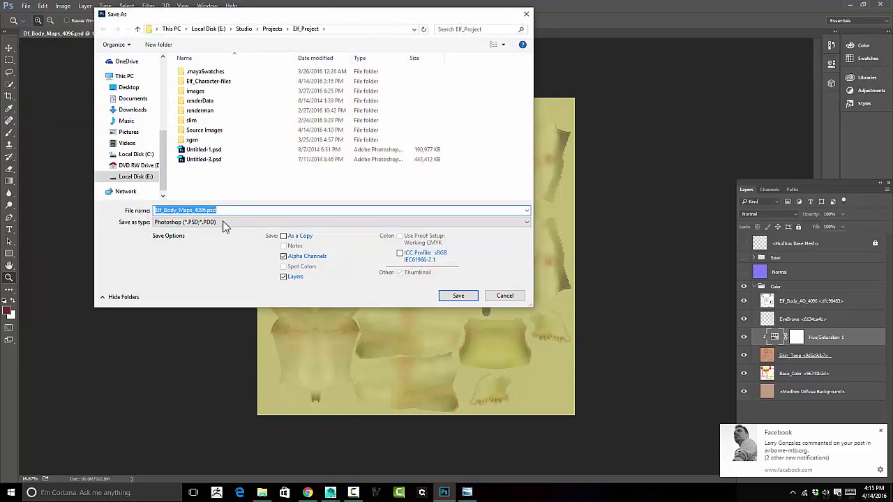
pyautogui.doubleClick(205, 131)
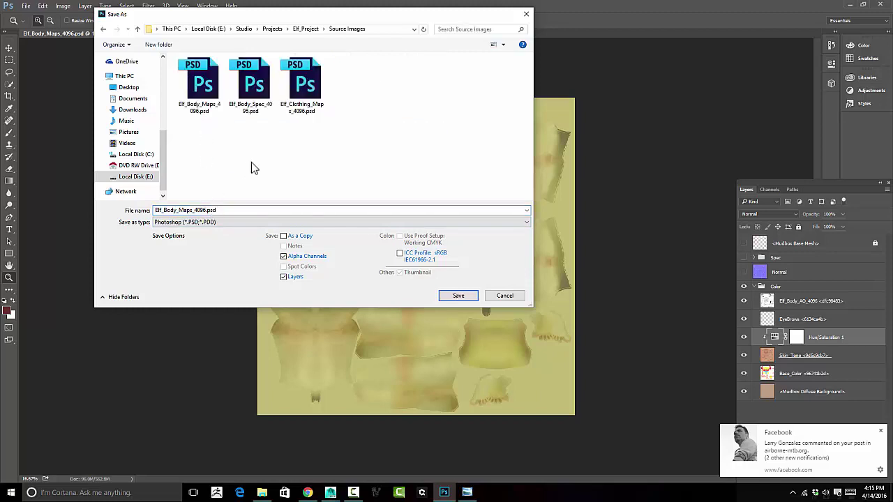
pyautogui.click(221, 223)
pyautogui.click(216, 315)
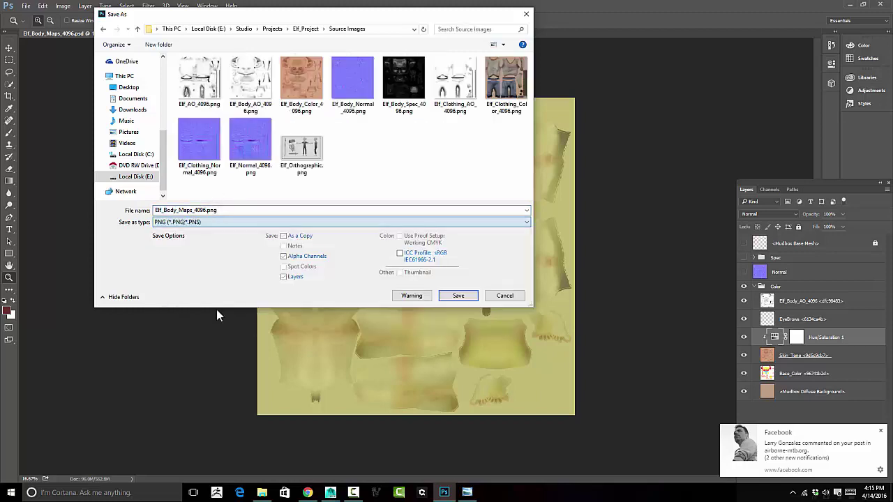
pyautogui.click(309, 86)
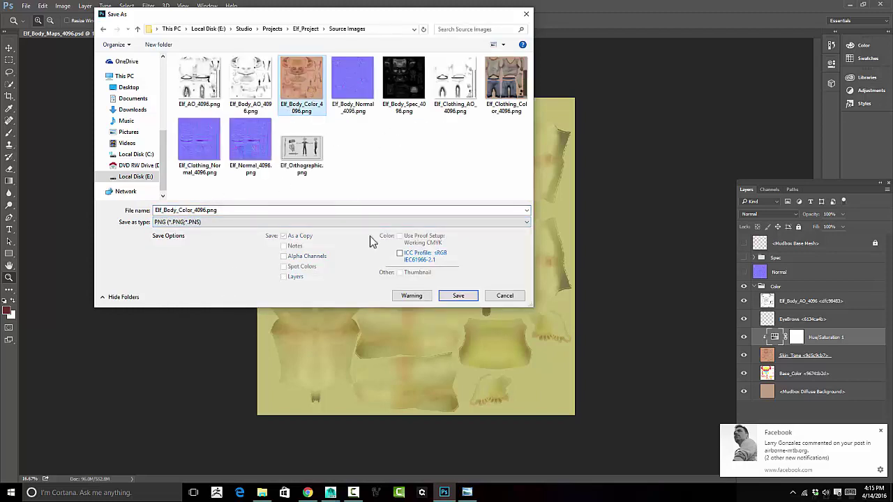
pyautogui.click(458, 296)
pyautogui.click(465, 248)
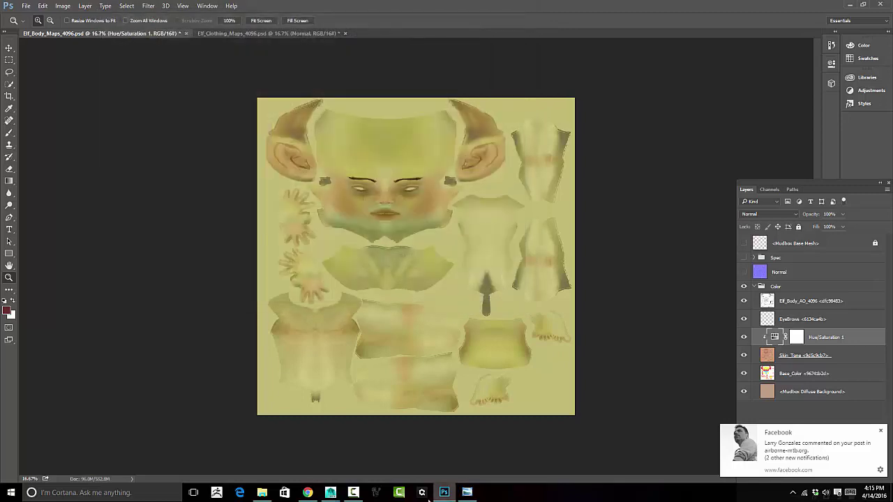
pyautogui.click(479, 154)
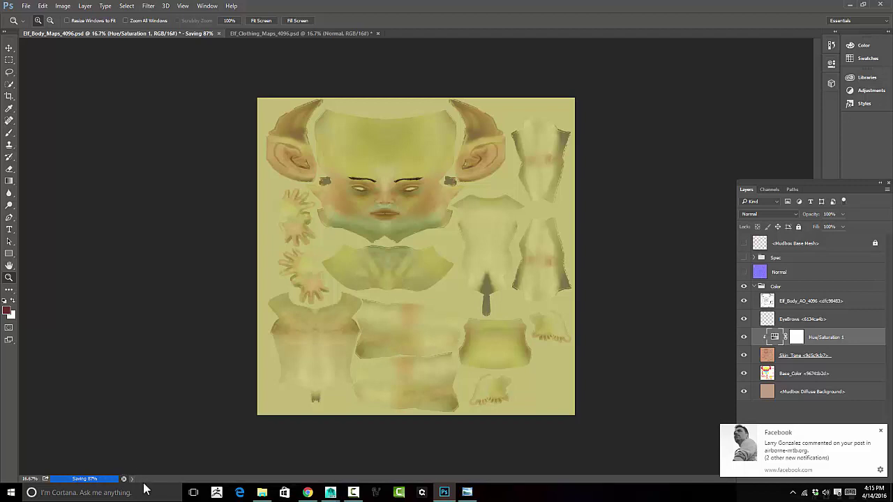
pyautogui.moveTo(330, 493)
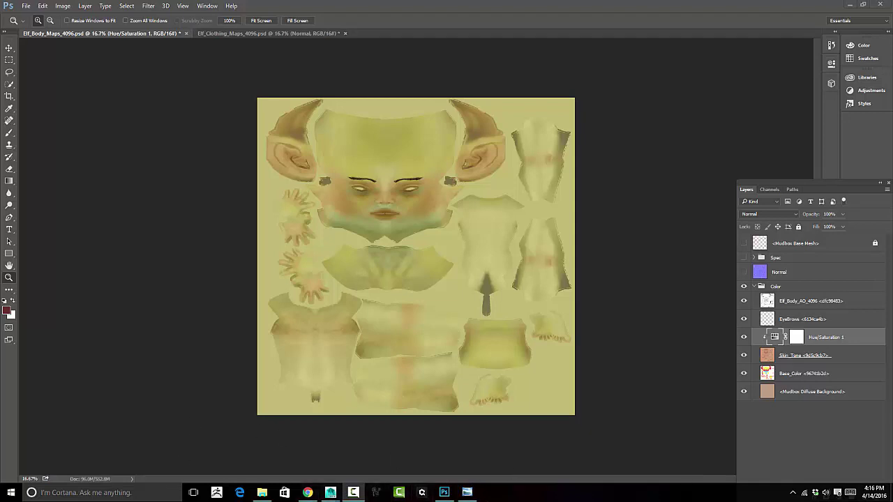
# In Maya, select the elf's body to view Elf_Body_Mat, then deselect it.
pyautogui.moveTo(330, 493)
pyautogui.click(358, 467)
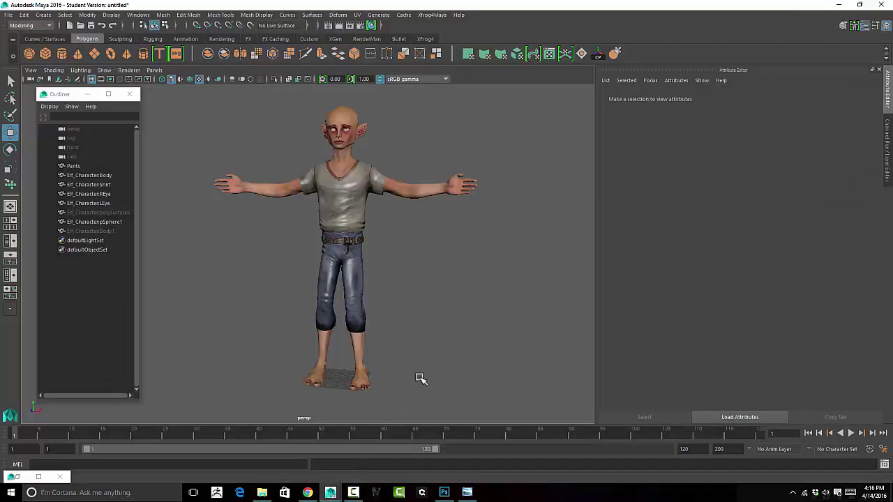
pyautogui.click(438, 193)
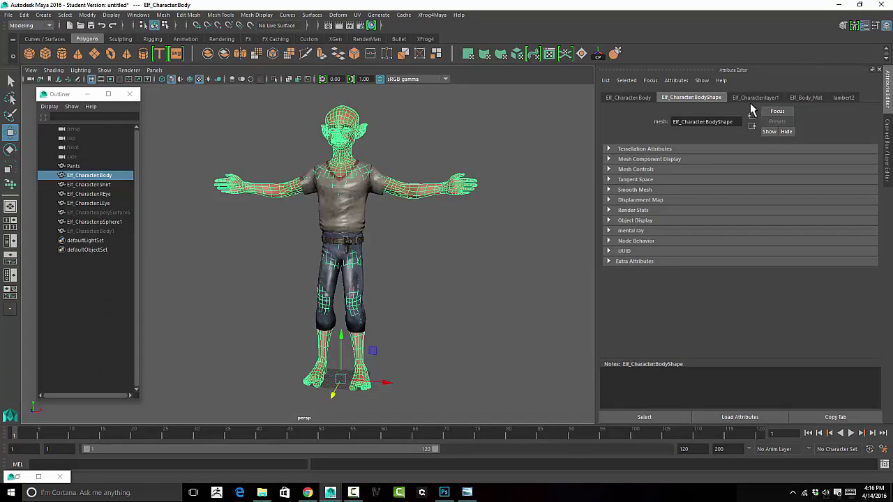
pyautogui.click(807, 98)
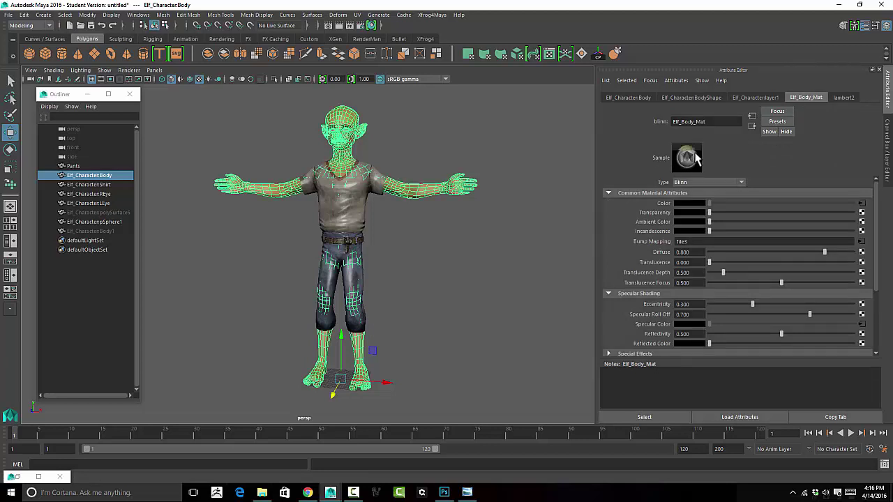
pyautogui.click(562, 137)
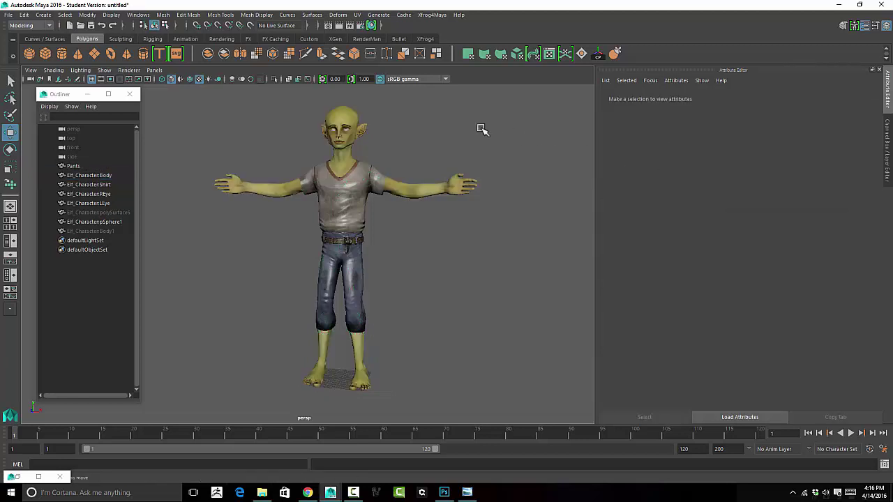
# Orbit and zoom around the elf's head and body to inspect the yellow-green skin, then return to Photoshop.
pyautogui.keyDown('alt'); pyautogui.moveTo(480, 132); pyautogui.dragTo(452, 131); pyautogui.keyUp('alt')
pyautogui.keyDown('alt'); pyautogui.moveTo(452, 131); pyautogui.dragTo(494, 139, button='right'); pyautogui.keyUp('alt')
pyautogui.keyDown('alt'); pyautogui.moveTo(495, 140); pyautogui.dragTo(399, 205, button='middle'); pyautogui.keyUp('alt')
pyautogui.scroll(3, 526, 203)
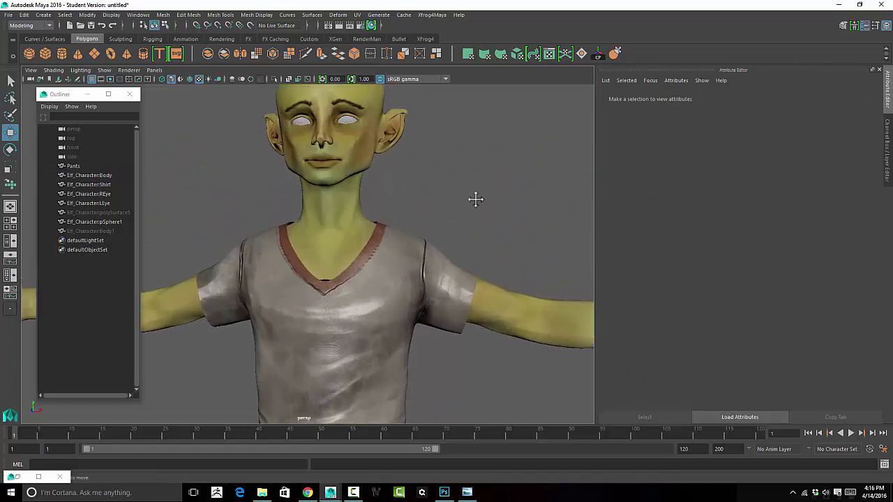
pyautogui.keyDown('alt'); pyautogui.moveTo(474, 197); pyautogui.dragTo(470, 239); pyautogui.keyUp('alt')
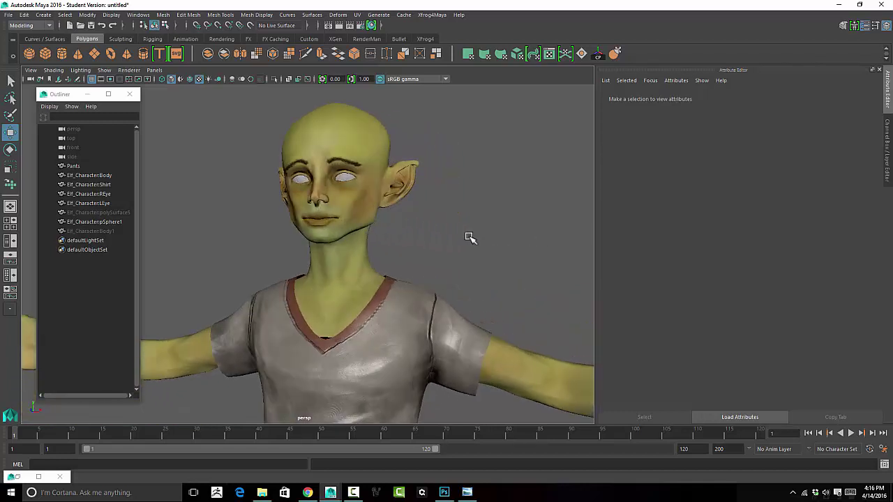
pyautogui.keyDown('alt'); pyautogui.moveTo(470, 239); pyautogui.dragTo(461, 200, button='middle'); pyautogui.keyUp('alt')
pyautogui.scroll(-2, 512, 199)
pyautogui.keyDown('alt'); pyautogui.moveTo(460, 200); pyautogui.dragTo(469, 148); pyautogui.keyUp('alt')
pyautogui.keyDown('alt'); pyautogui.moveTo(469, 148); pyautogui.dragTo(433, 180, button='right'); pyautogui.keyUp('alt')
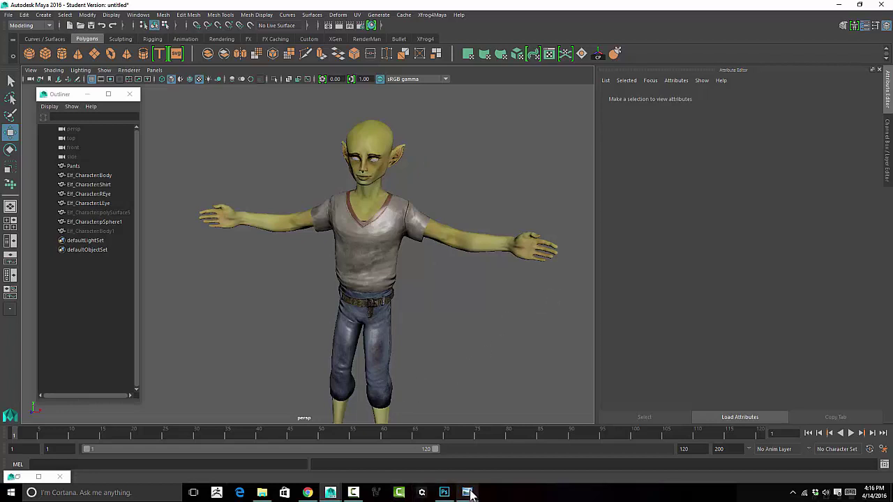
pyautogui.keyDown('alt'); pyautogui.moveTo(441, 356); pyautogui.dragTo(444, 332); pyautogui.keyUp('alt')
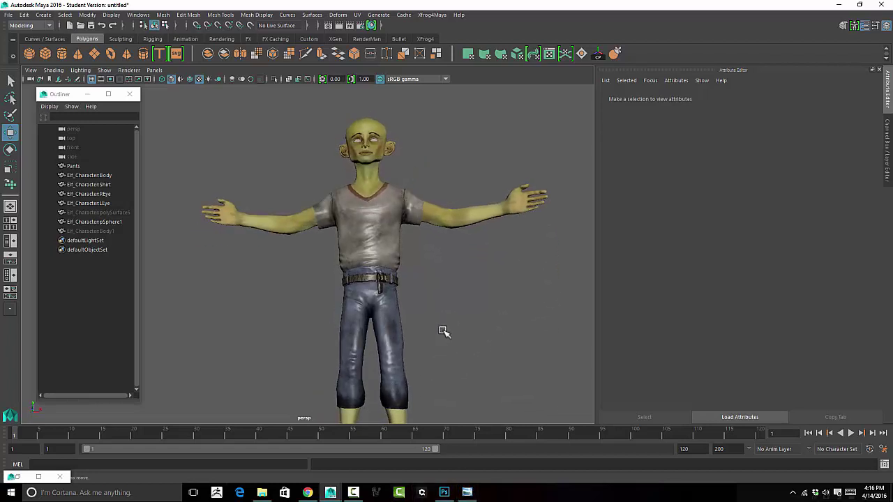
pyautogui.click(444, 492)
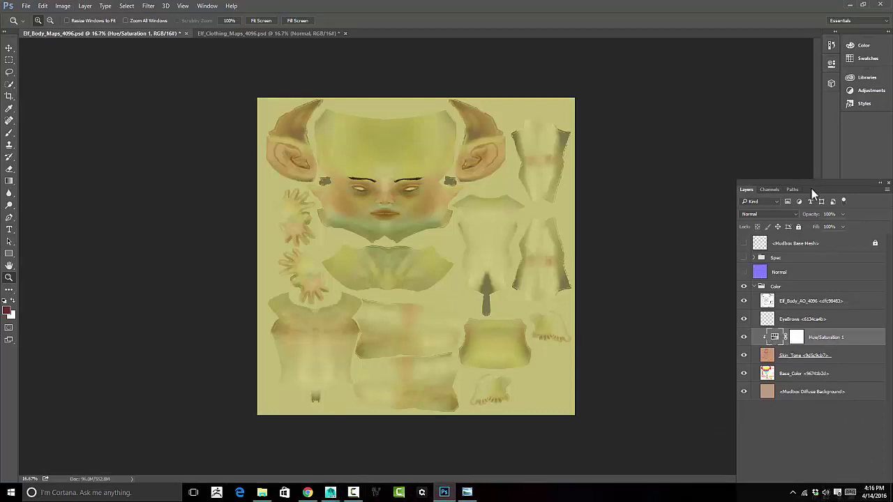
# Delete the Hue/Saturation 1 adjustment and add a new empty layer above Skin_Tone.
pyautogui.moveTo(812, 188); pyautogui.dragTo(723, 102)
pyautogui.click(789, 411)
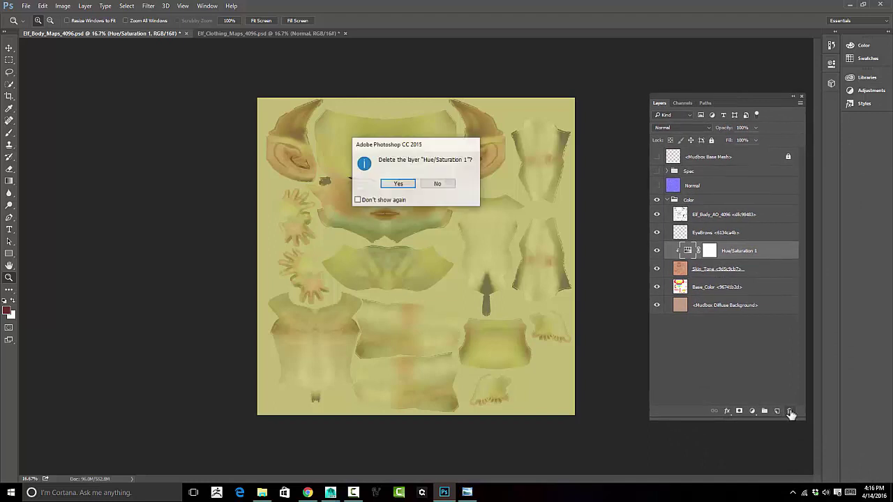
pyautogui.click(395, 182)
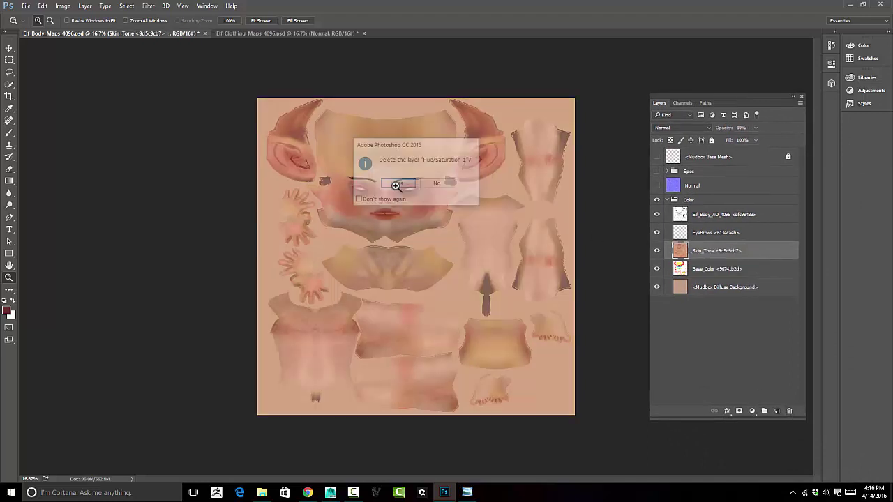
pyautogui.click(777, 411)
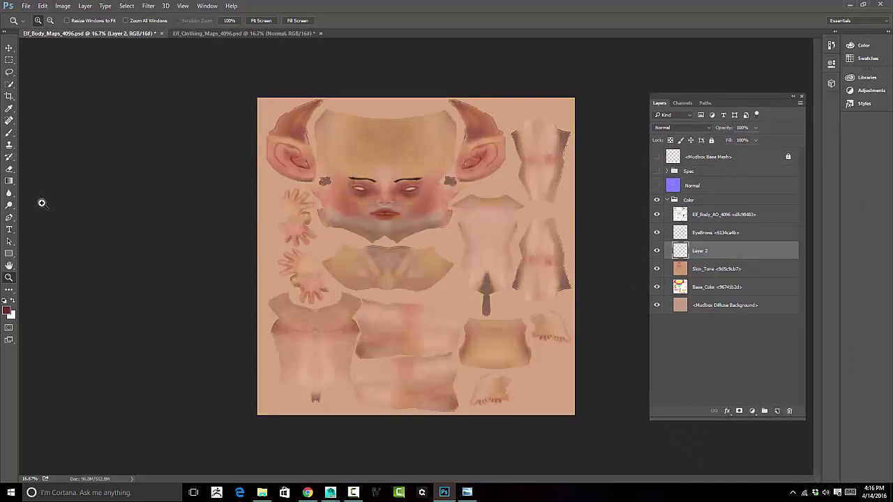
# Set the foreground colour to medium green (48b940) and bucket-fill Layer 2 with it.
pyautogui.press('g')
pyautogui.click(8, 312)
pyautogui.moveTo(411, 176)
pyautogui.mouseDown()
pyautogui.moveTo(416, 143)
pyautogui.moveTo(406, 147)
pyautogui.mouseUp()
pyautogui.moveTo(453, 210); pyautogui.dragTo(458, 212)
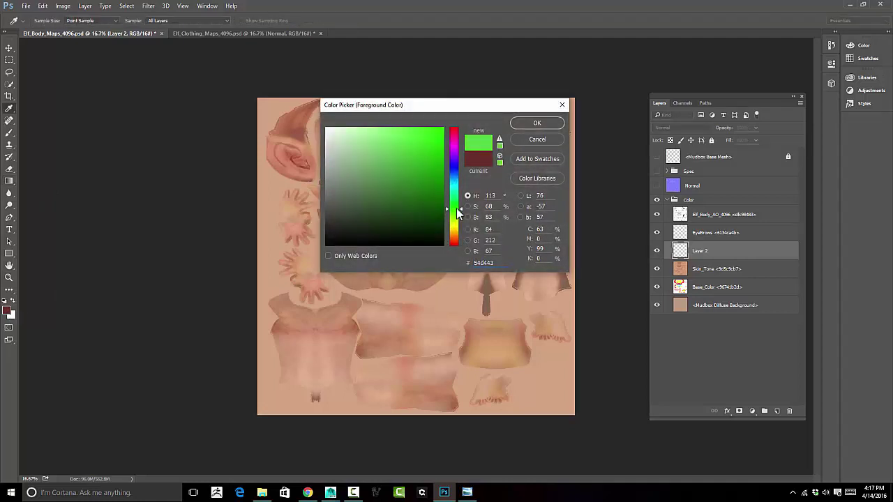
pyautogui.moveTo(413, 155)
pyautogui.mouseDown()
pyautogui.moveTo(401, 150)
pyautogui.moveTo(396, 169)
pyautogui.moveTo(405, 160)
pyautogui.mouseUp()
pyautogui.click(537, 123)
pyautogui.press('g')
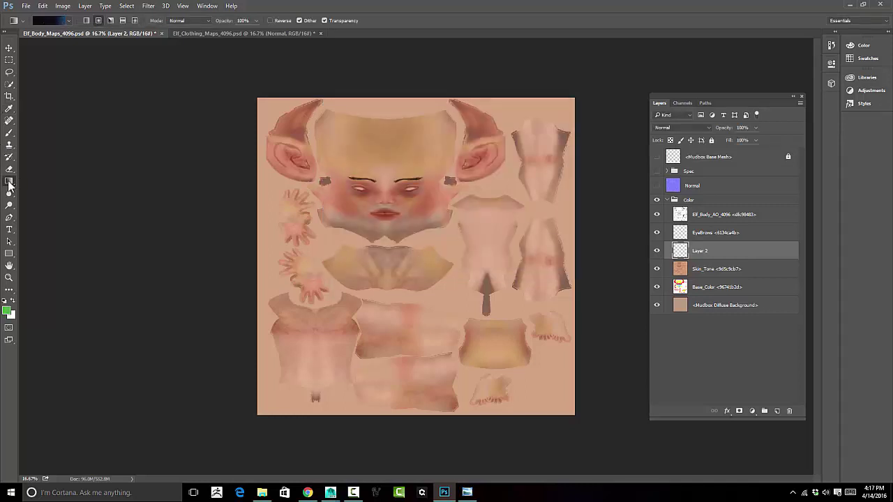
pyautogui.moveTo(9, 183); pyautogui.dragTo(49, 188)
pyautogui.click(404, 254)
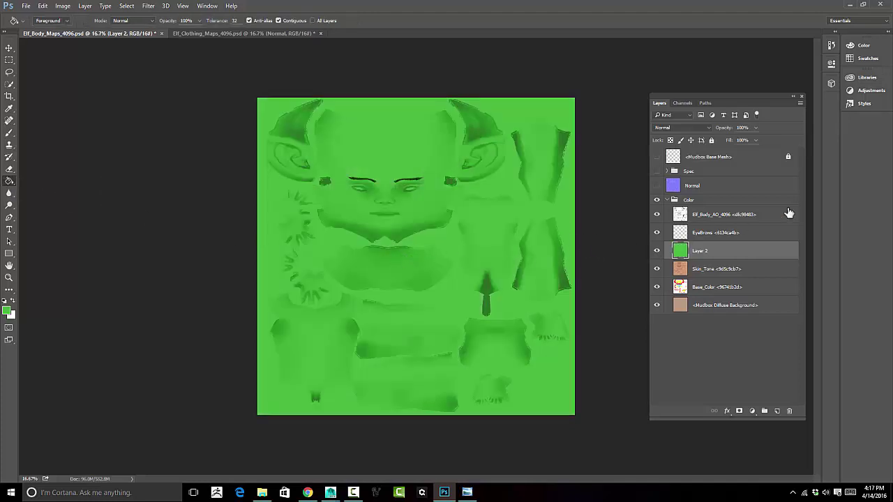
# Set Layer 2's blend mode to Overlay at 47% opacity.
pyautogui.click(688, 128)
pyautogui.press('Escape')
pyautogui.press('Down')
pyautogui.press('Down')
pyautogui.press('Down')
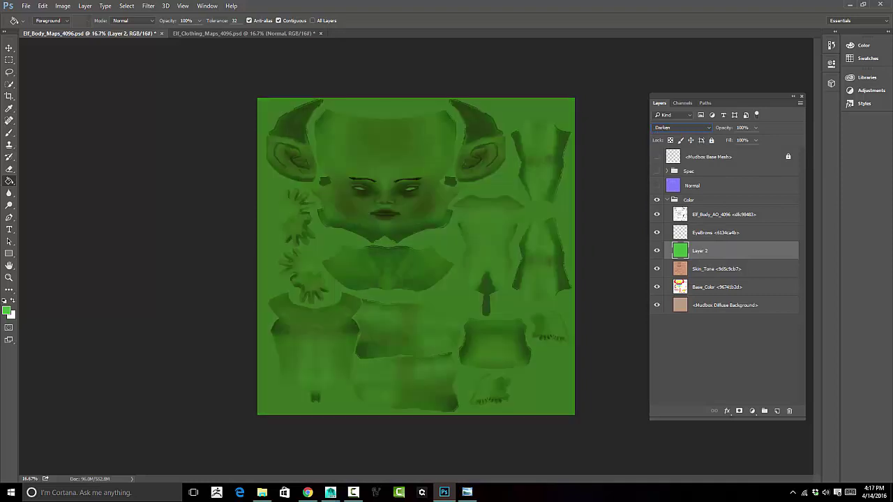
pyautogui.press('Down')
pyautogui.press('Down')
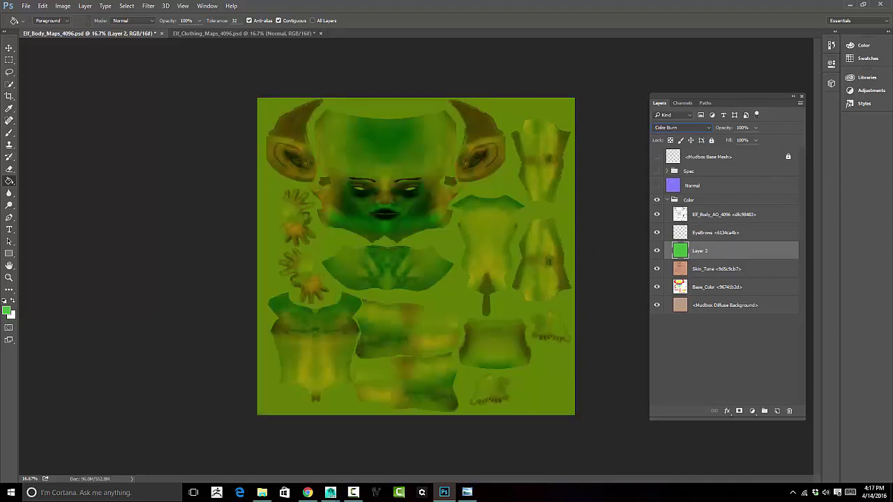
pyautogui.press('Down')
pyautogui.press('Down')
pyautogui.press('Down')
pyautogui.press('Down')
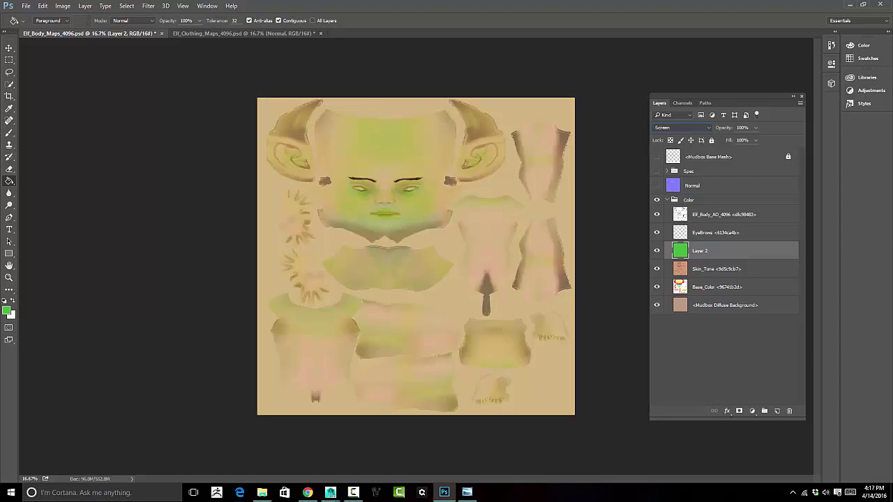
pyautogui.press('Down')
pyautogui.press('Down')
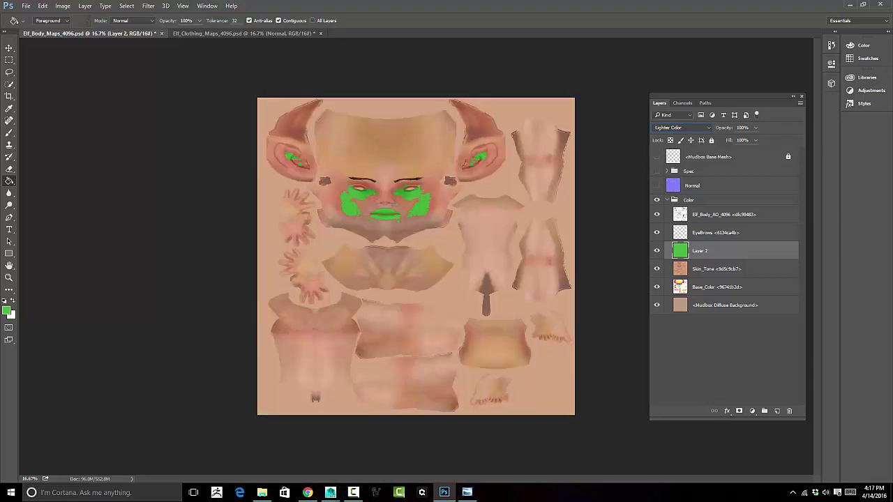
pyautogui.press('Down')
pyautogui.press('Down')
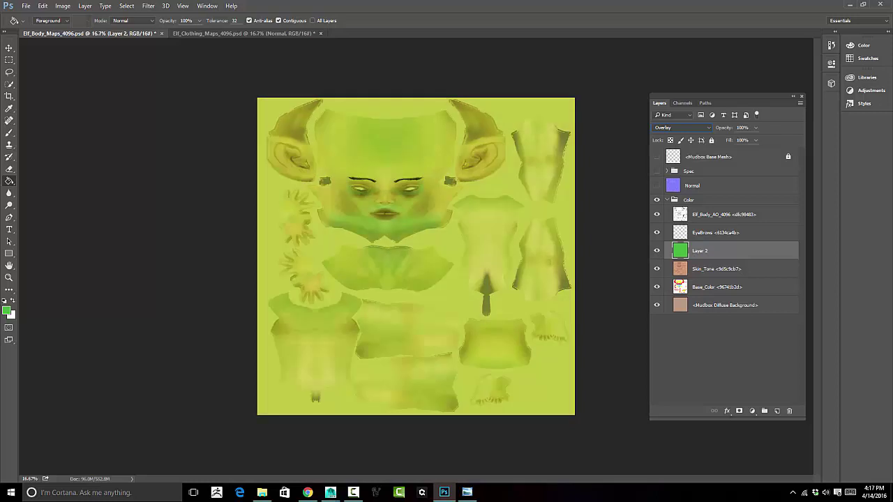
pyautogui.click(755, 129)
pyautogui.moveTo(746, 142); pyautogui.dragTo(736, 142)
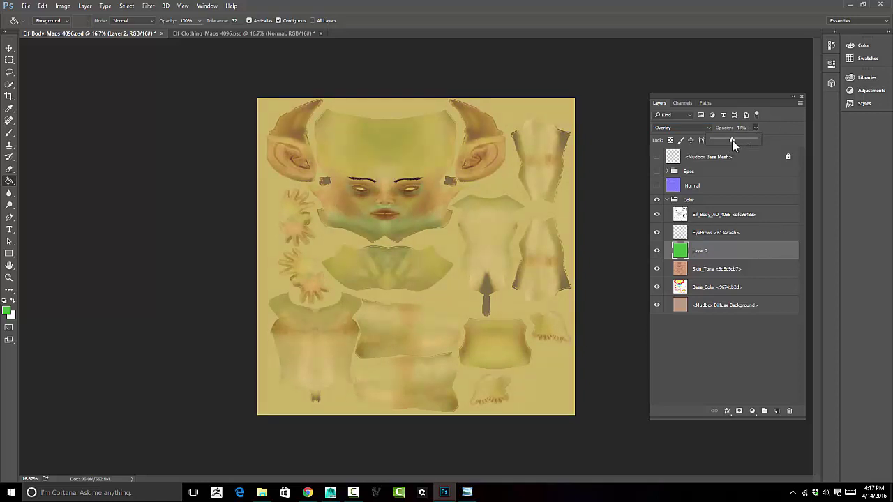
pyautogui.click(607, 126)
# Toggle Layer 2's visibility to compare the skin tones, leaving it hidden.
pyautogui.click(656, 252)
pyautogui.click(656, 253)
pyautogui.click(656, 253)
pyautogui.click(656, 253)
pyautogui.click(656, 253)
pyautogui.click(656, 253)
pyautogui.click(657, 252)
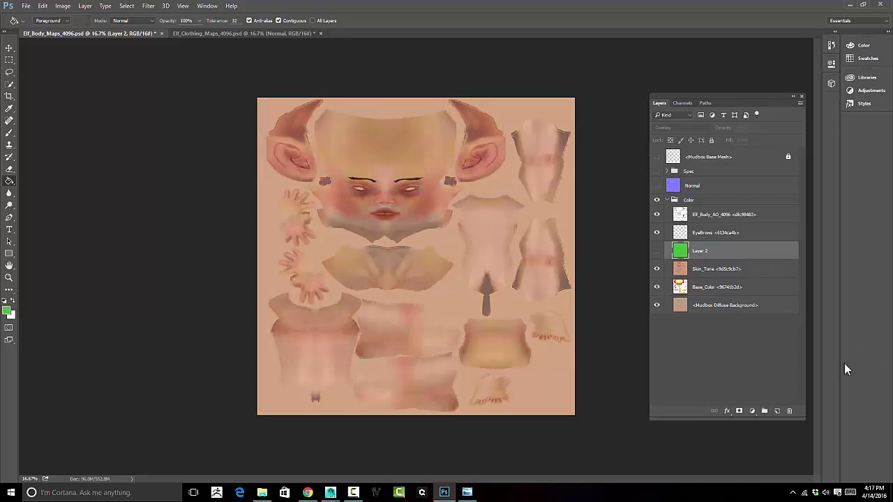
# Add a Hue/Saturation adjustment with Hue +92, Saturation -15, Lightness -15 to tint the texture green.
pyautogui.click(752, 413)
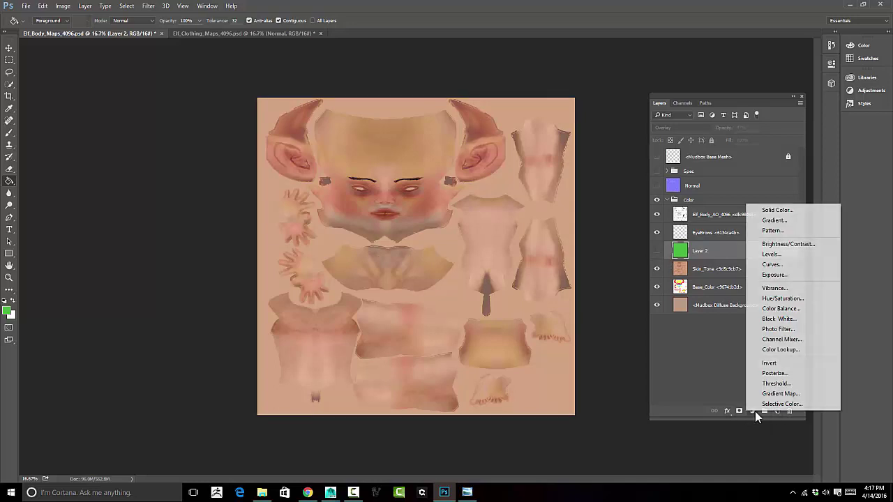
pyautogui.click(787, 299)
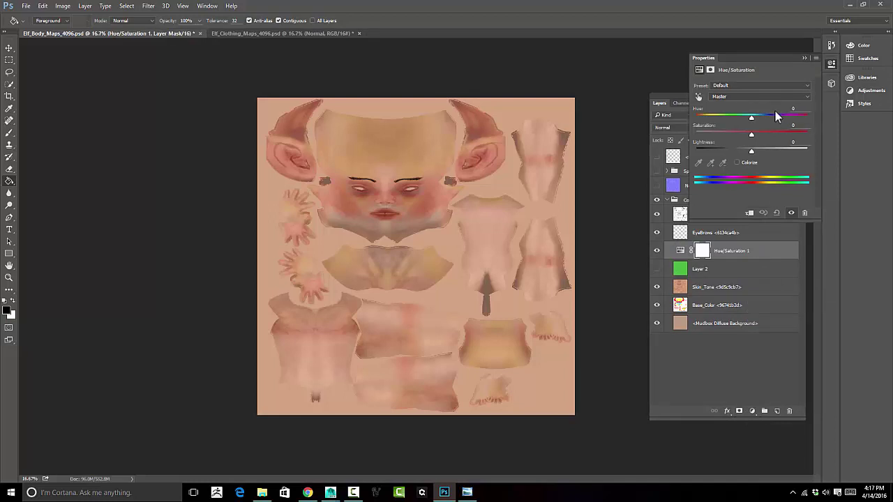
pyautogui.moveTo(750, 117); pyautogui.dragTo(787, 125)
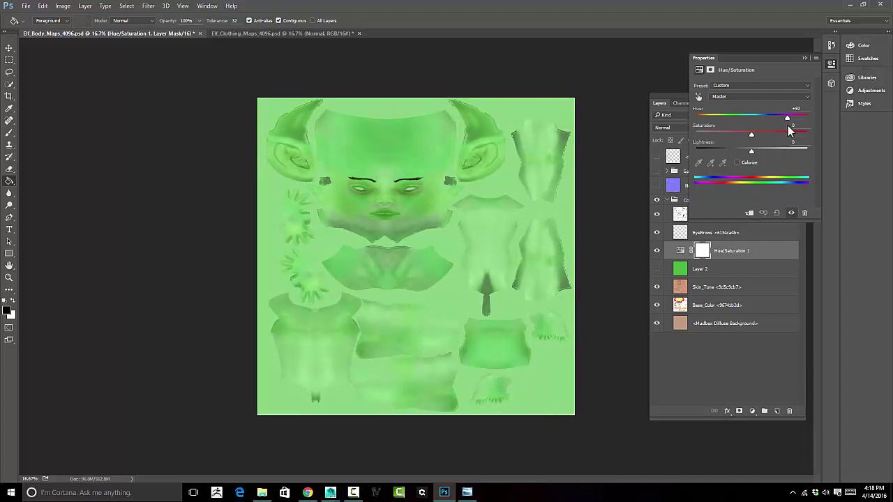
pyautogui.moveTo(751, 151)
pyautogui.mouseDown()
pyautogui.moveTo(743, 152)
pyautogui.moveTo(753, 136)
pyautogui.mouseUp()
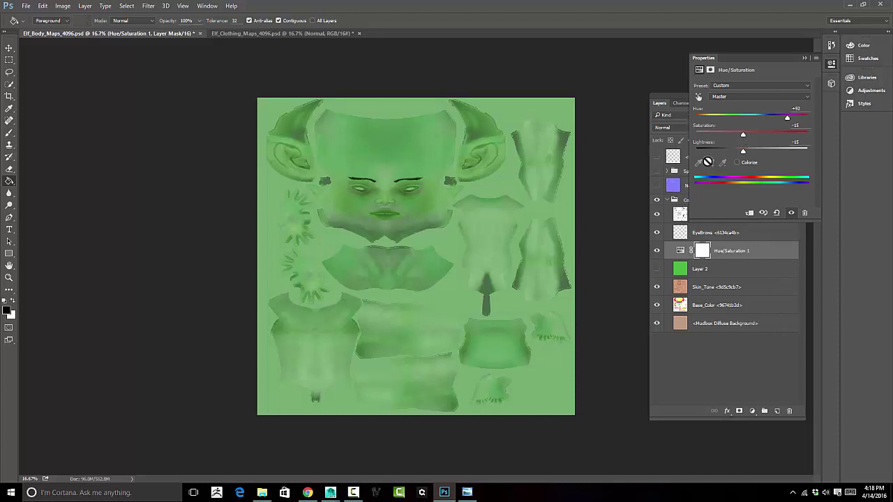
pyautogui.click(804, 58)
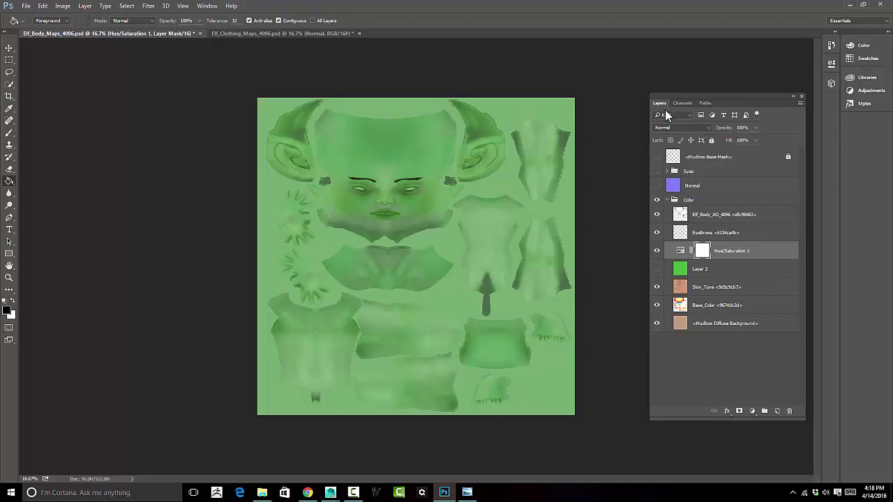
# Save the body maps file, dismiss the save-in-progress error, and switch to Maya.
pyautogui.hotkey('ctrl', 's')
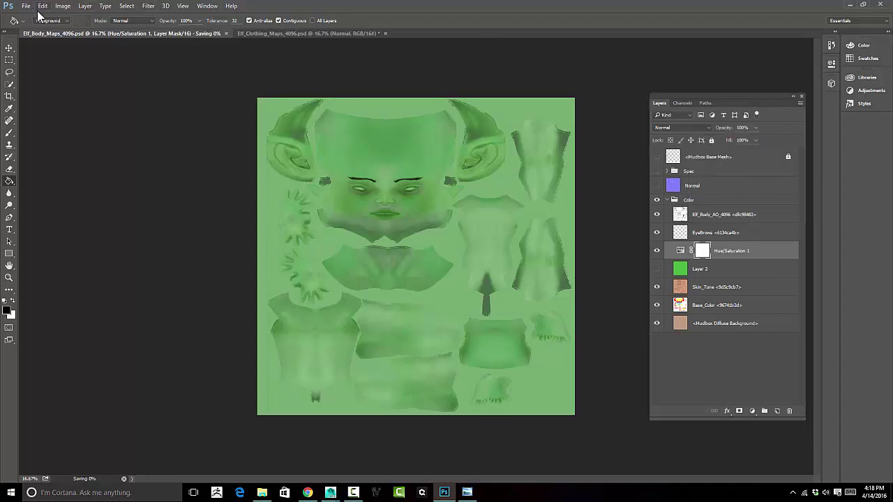
pyautogui.click(26, 5)
pyautogui.click(40, 114)
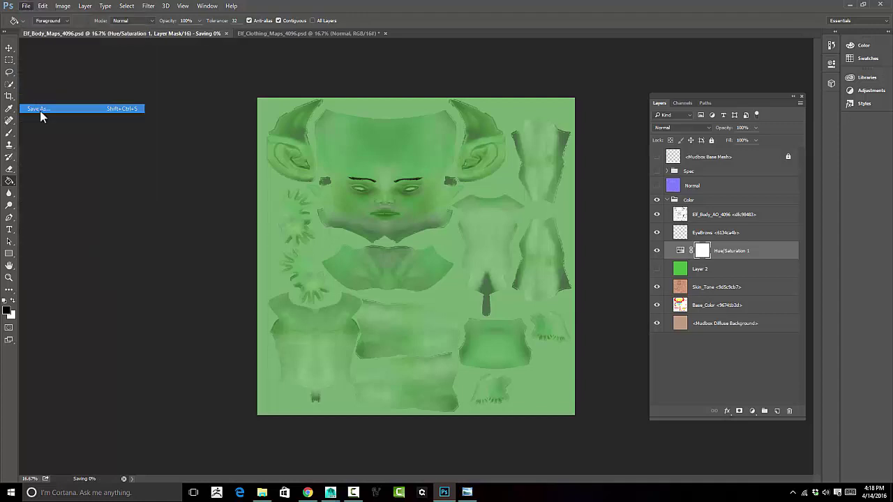
pyautogui.click(447, 190)
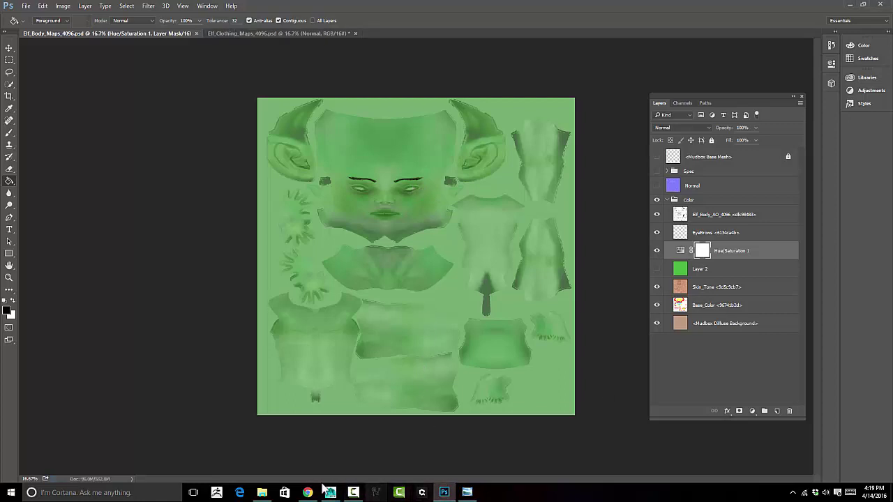
pyautogui.moveTo(328, 490)
pyautogui.click(374, 468)
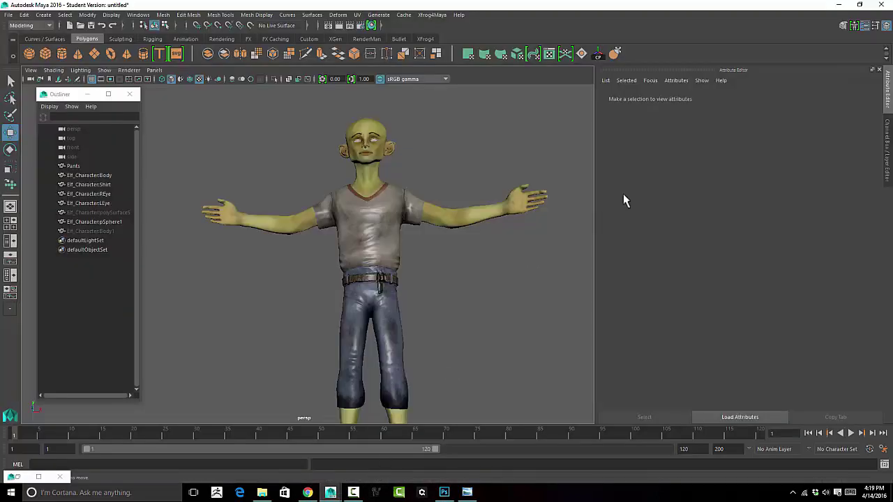
# Select and deselect the elf's body, orbiting and zooming in on the green skin.
pyautogui.keyDown('alt'); pyautogui.moveTo(470, 203); pyautogui.dragTo(438, 221); pyautogui.keyUp('alt')
pyautogui.click(468, 223)
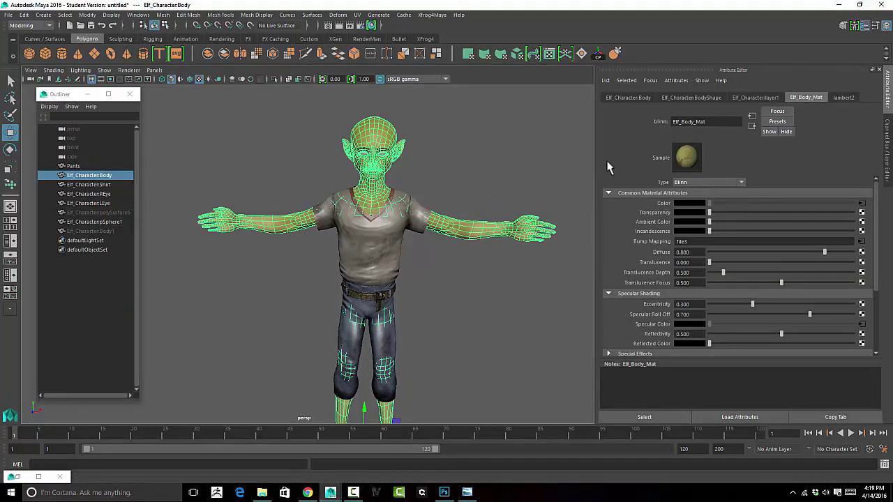
pyautogui.click(514, 155)
pyautogui.keyDown('alt'); pyautogui.moveTo(509, 159); pyautogui.dragTo(491, 213); pyautogui.keyUp('alt')
pyautogui.scroll(5, 519, 177)
pyautogui.scroll(5, 493, 221)
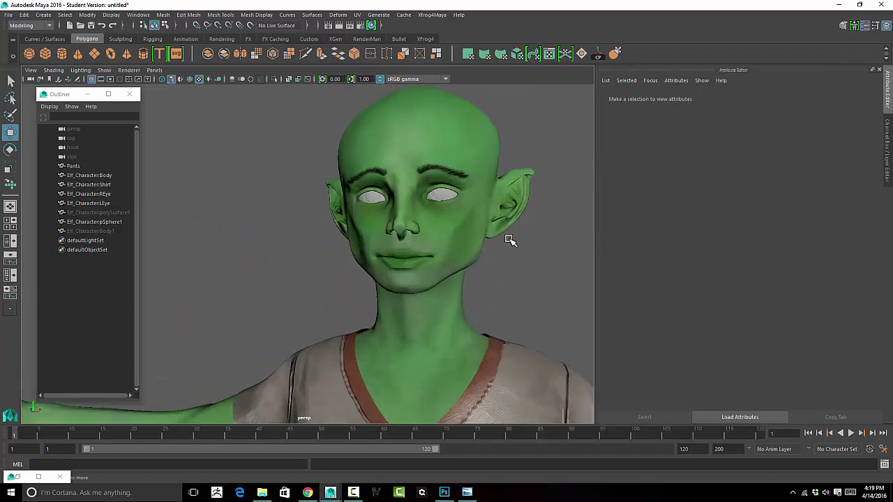
# Pan and orbit around the elf's head back to a front view, then return to Photoshop.
pyautogui.keyDown('alt'); pyautogui.moveTo(550, 235); pyautogui.dragTo(512, 207, button='middle'); pyautogui.keyUp('alt')
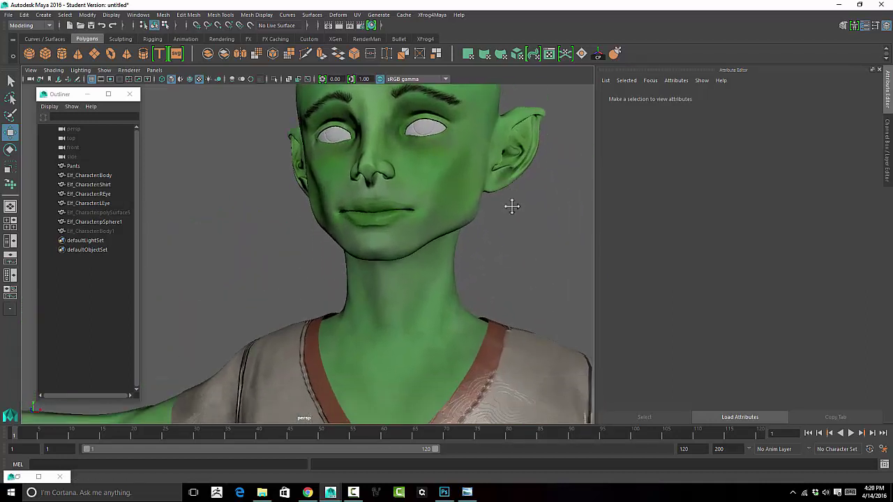
pyautogui.scroll(-5, 506, 221)
pyautogui.keyDown('alt'); pyautogui.moveTo(504, 226); pyautogui.dragTo(423, 225); pyautogui.keyUp('alt')
pyautogui.scroll(-4, 372, 221)
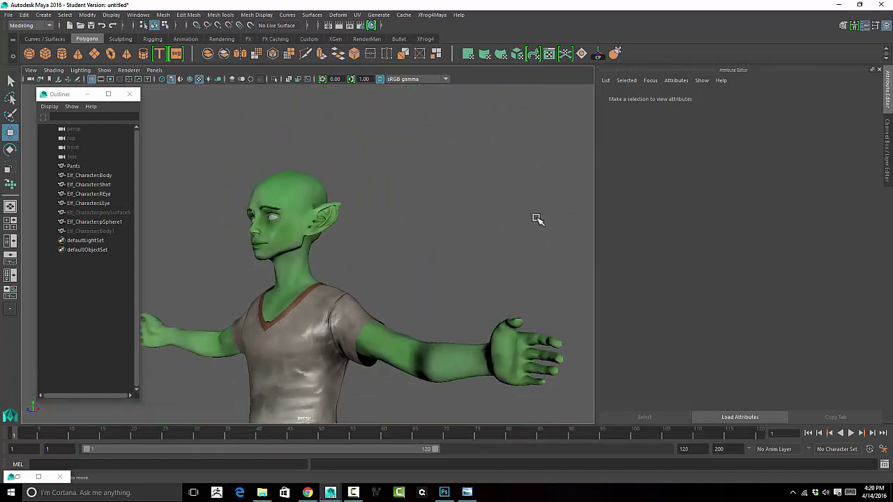
pyautogui.keyDown('alt'); pyautogui.moveTo(534, 219); pyautogui.dragTo(517, 175); pyautogui.keyUp('alt')
pyautogui.keyDown('alt'); pyautogui.moveTo(516, 175); pyautogui.dragTo(554, 183, button='right'); pyautogui.keyUp('alt')
pyautogui.keyDown('alt'); pyautogui.moveTo(554, 184); pyautogui.dragTo(502, 193); pyautogui.keyUp('alt')
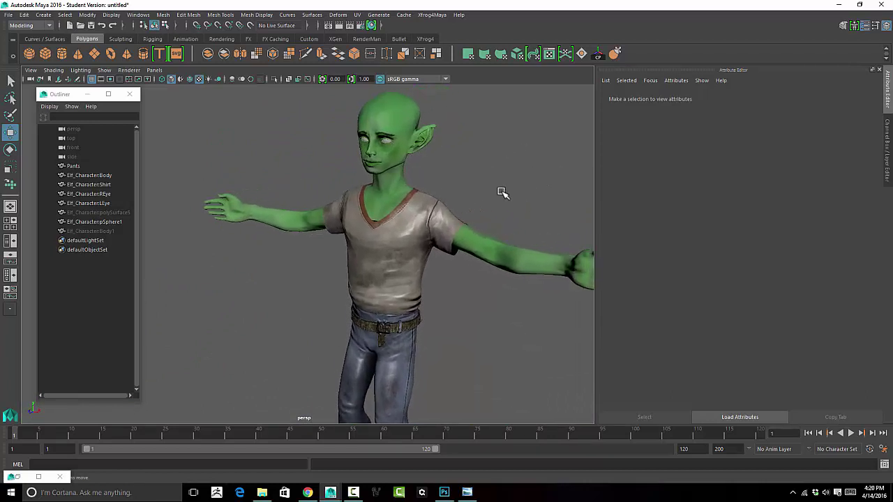
pyautogui.keyDown('alt'); pyautogui.moveTo(502, 193); pyautogui.dragTo(507, 213, button='right'); pyautogui.keyUp('alt')
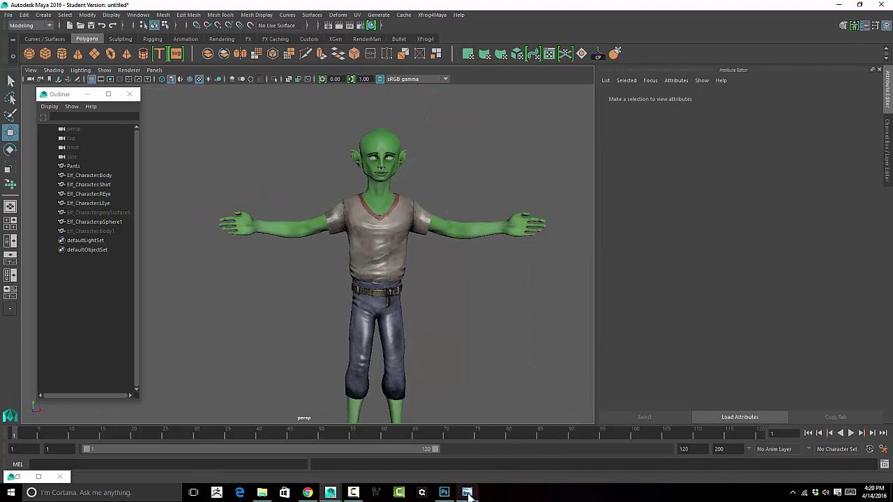
pyautogui.click(443, 492)
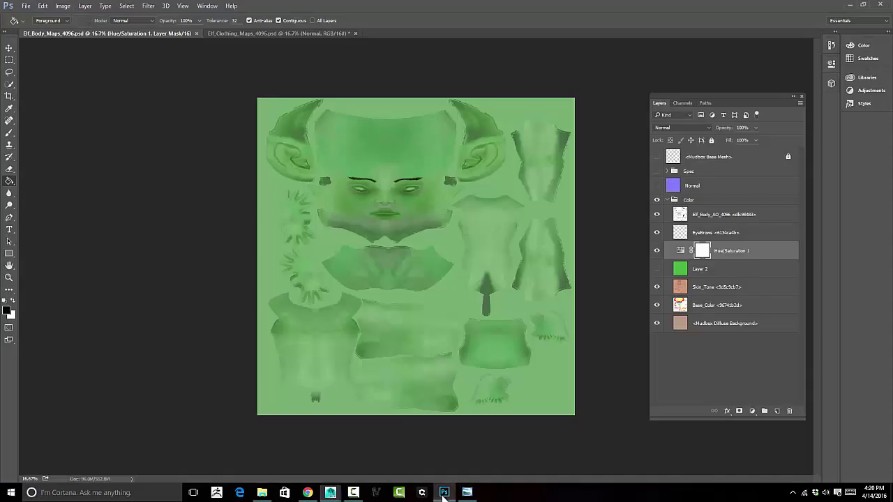
# Lower the green Hue/Saturation opacity, select the ambient occlusion layer, and stamp visible layers into Layer 3.
pyautogui.click(780, 256)
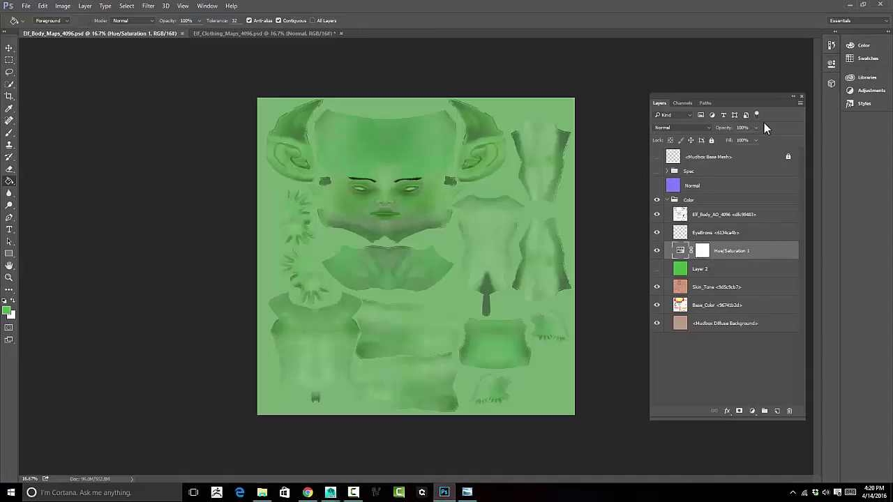
pyautogui.moveTo(753, 138); pyautogui.dragTo(743, 138)
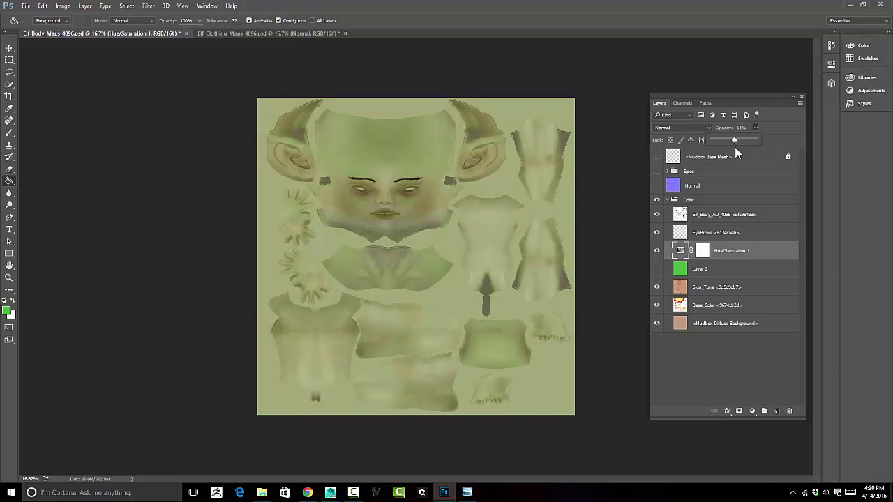
pyautogui.click(703, 378)
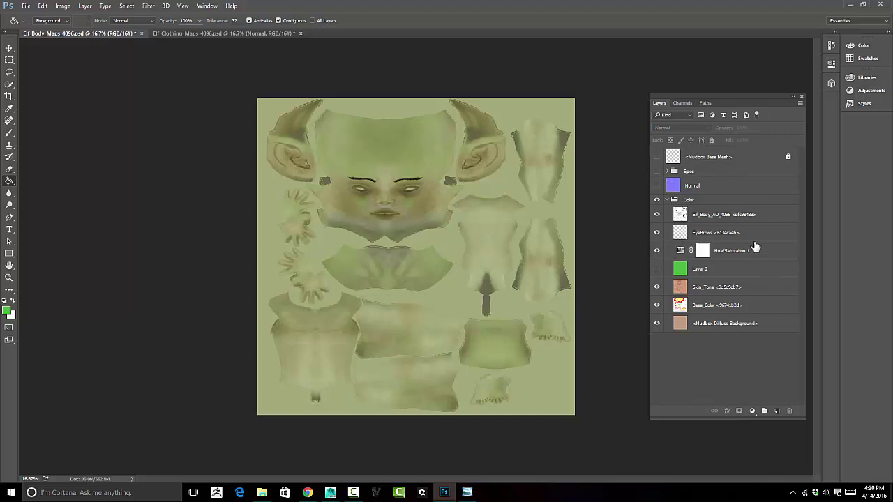
pyautogui.click(792, 220)
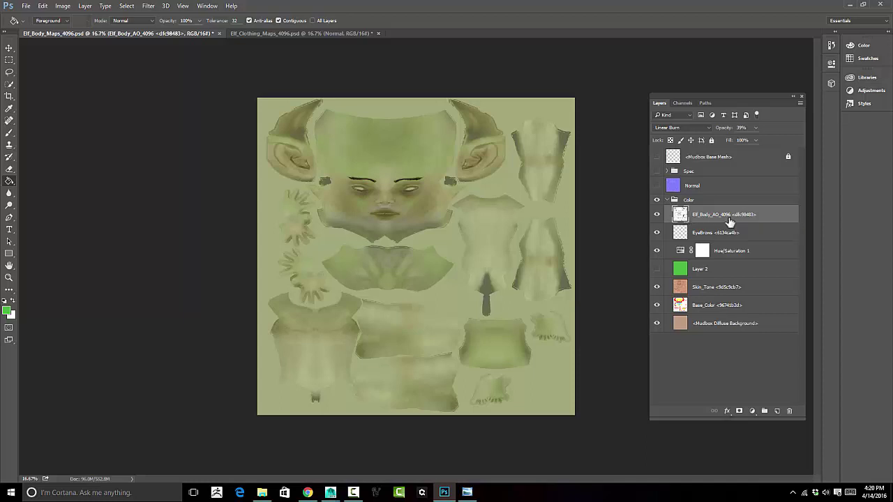
pyautogui.hotkey('ctrl', 'shift', 'alt', 'e')
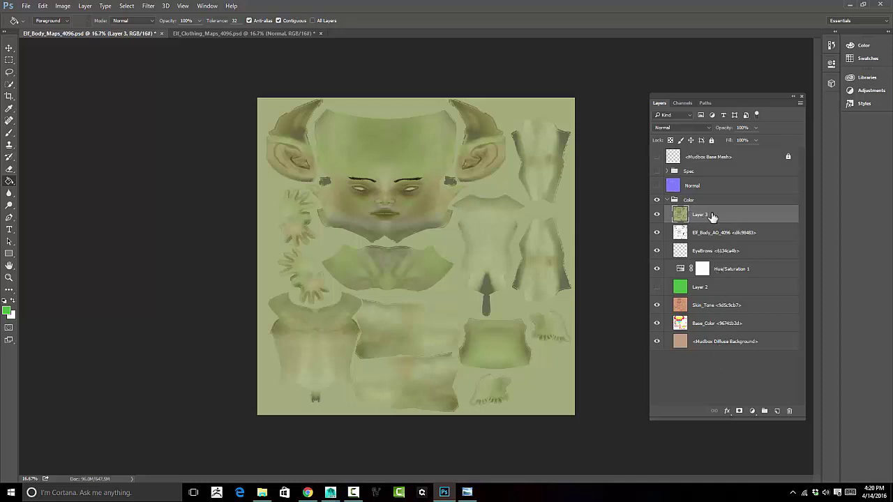
# Move Layer 3 into the visible Spec group beneath Layer 1, and set Layer 1 to Multiply.
pyautogui.moveTo(706, 199); pyautogui.dragTo(710, 172)
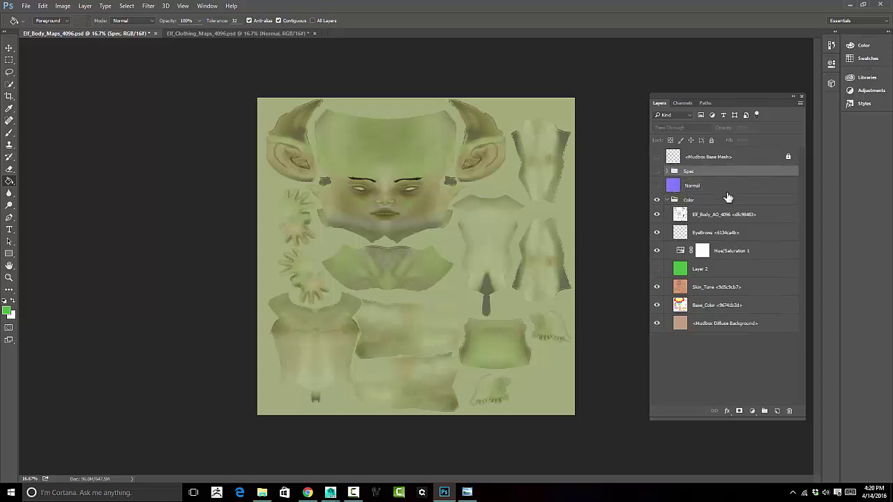
pyautogui.click(657, 171)
pyautogui.click(667, 171)
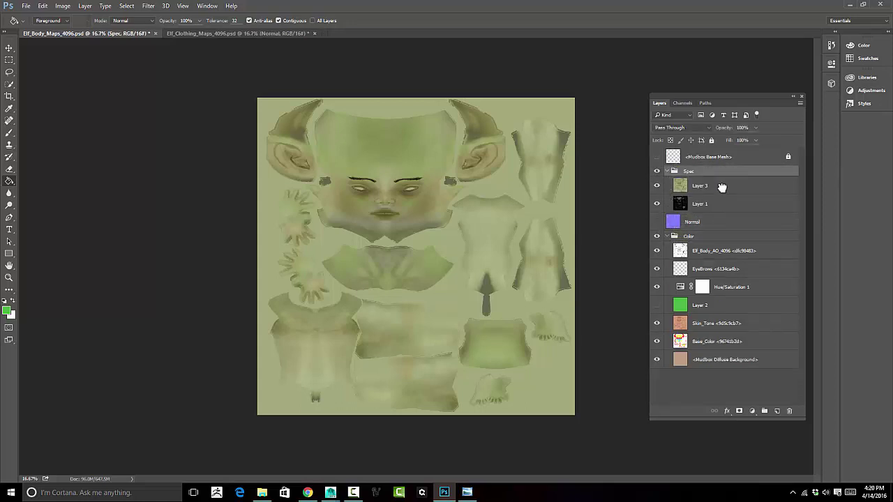
pyautogui.moveTo(726, 203); pyautogui.dragTo(724, 187)
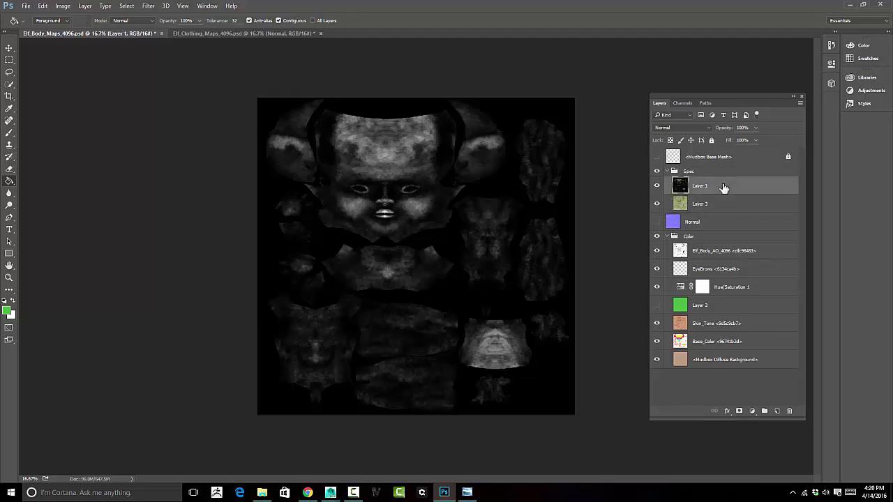
pyautogui.click(711, 128)
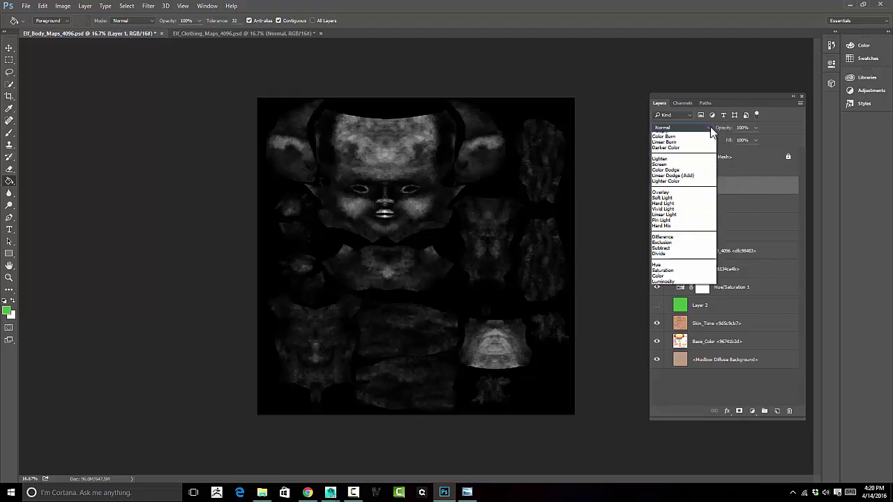
pyautogui.click(689, 159)
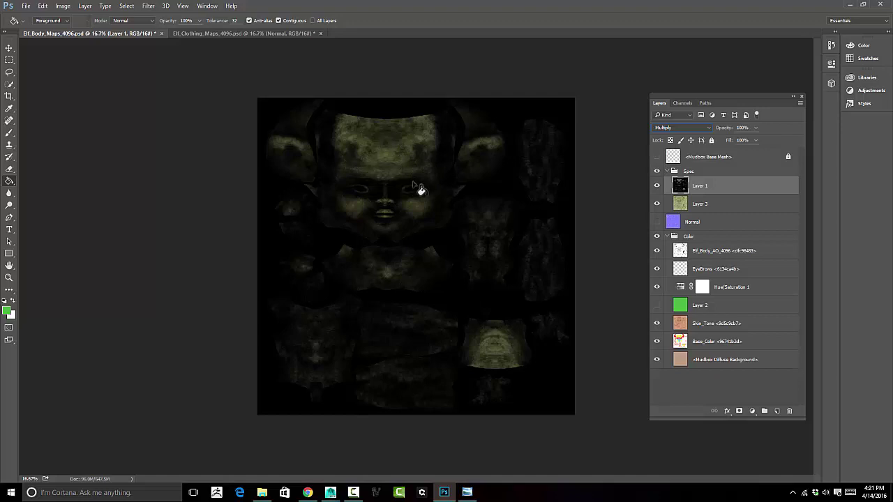
pyautogui.click(732, 204)
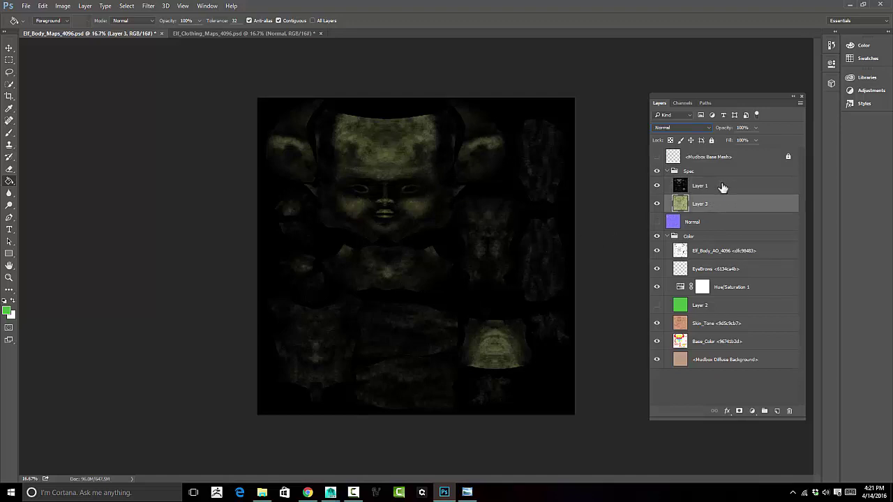
pyautogui.click(723, 188)
pyautogui.click(732, 205)
pyautogui.click(752, 411)
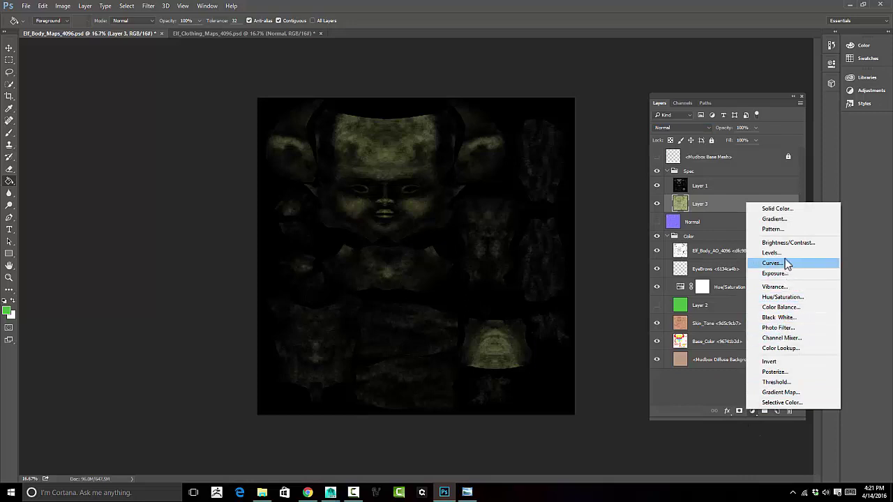
# Add a Levels adjustment above Layer 3 with output black 53 and a lowered input white point.
pyautogui.click(784, 253)
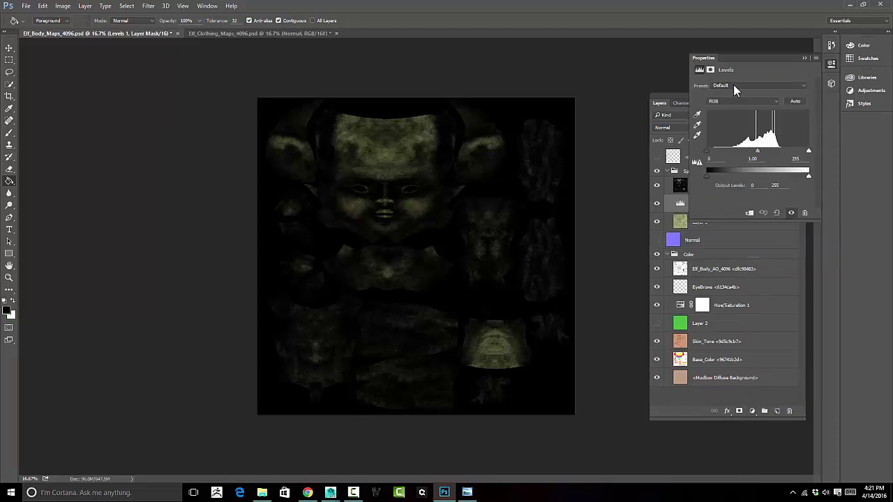
pyautogui.moveTo(709, 176); pyautogui.dragTo(727, 176)
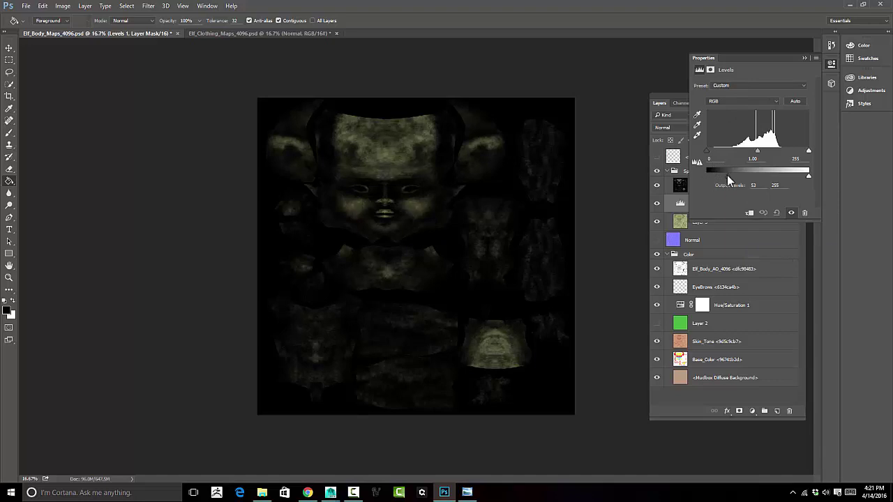
pyautogui.moveTo(808, 152)
pyautogui.mouseDown()
pyautogui.moveTo(740, 154)
pyautogui.moveTo(759, 154)
pyautogui.mouseUp()
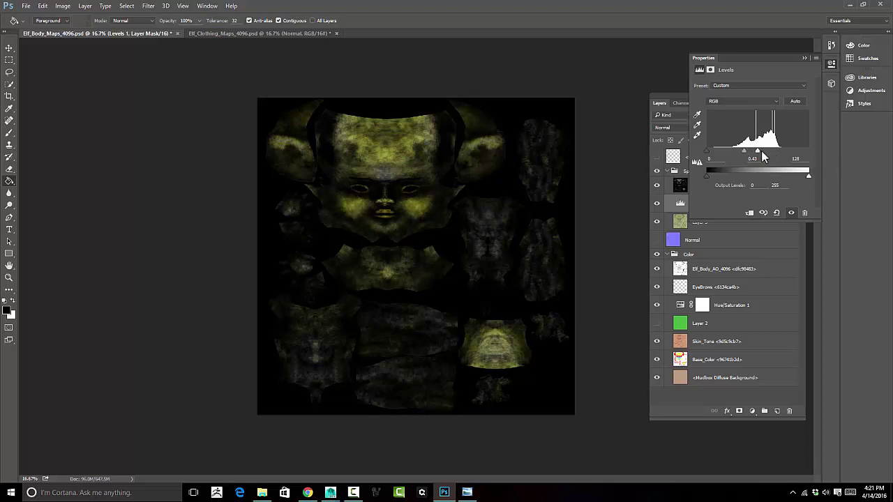
pyautogui.moveTo(758, 155)
pyautogui.mouseDown()
pyautogui.moveTo(780, 158)
pyautogui.moveTo(759, 157)
pyautogui.mouseUp()
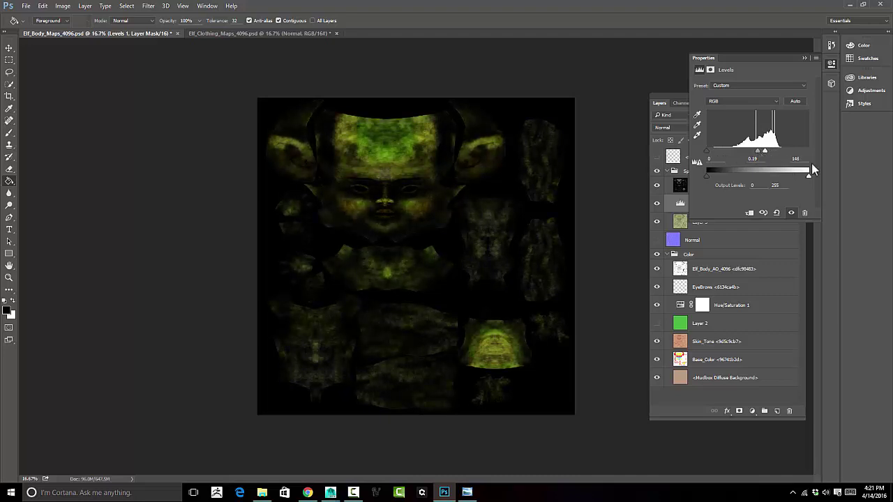
pyautogui.click(804, 57)
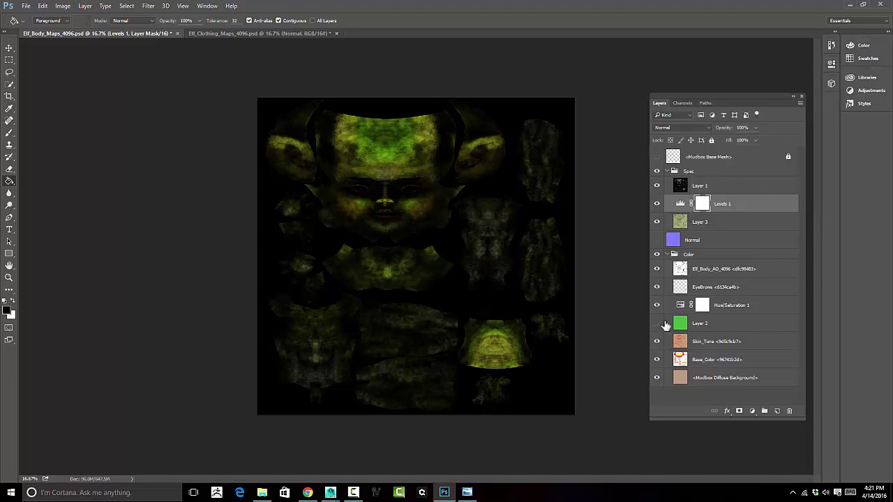
# Collapse the Color and Spec groups in the Layers panel.
pyautogui.click(657, 305)
pyautogui.click(701, 258)
pyautogui.click(668, 253)
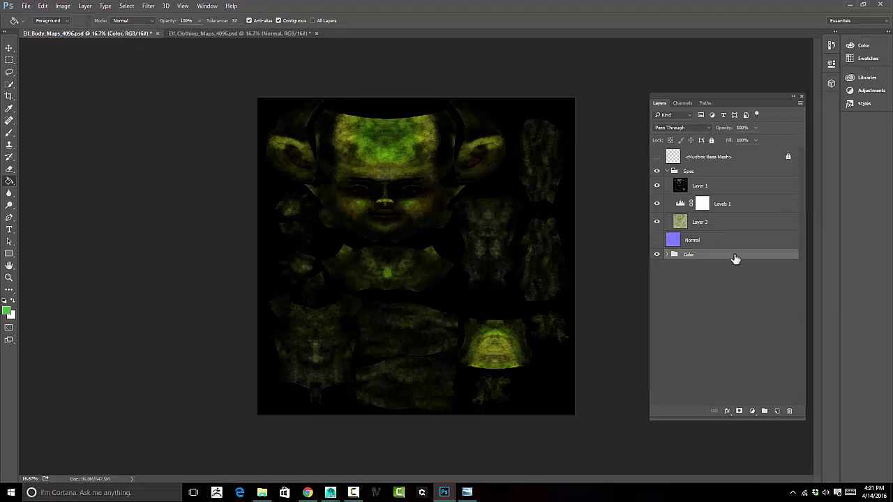
pyautogui.click(710, 172)
pyautogui.click(667, 171)
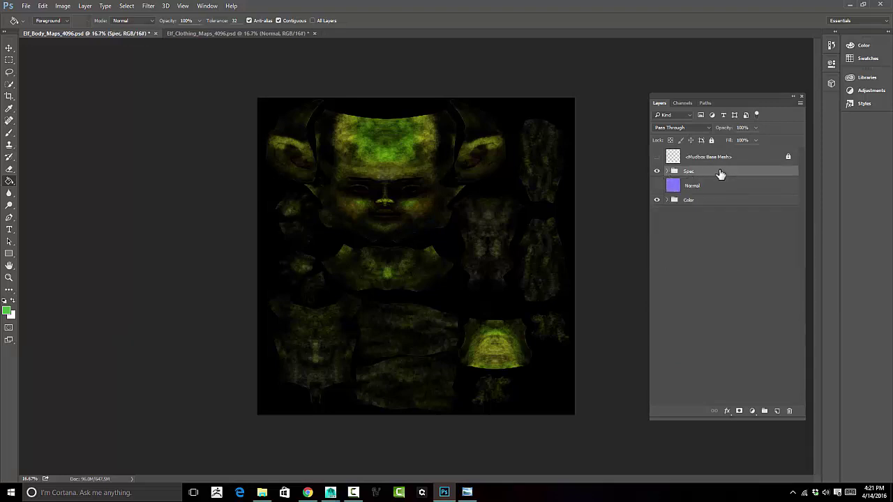
# Save the green spec map as PNG over Elf_Body_Spec_4096.png, confirming replace and PNG options.
pyautogui.click(27, 6)
pyautogui.click(42, 109)
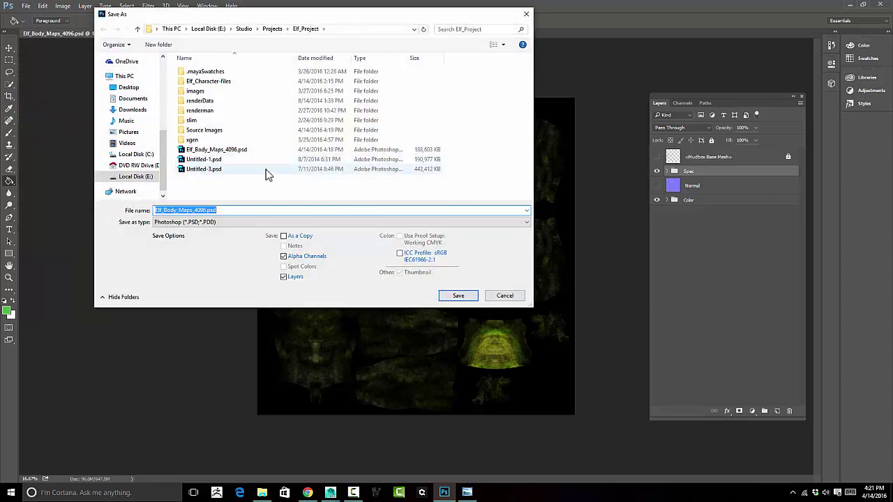
pyautogui.click(234, 222)
pyautogui.click(227, 312)
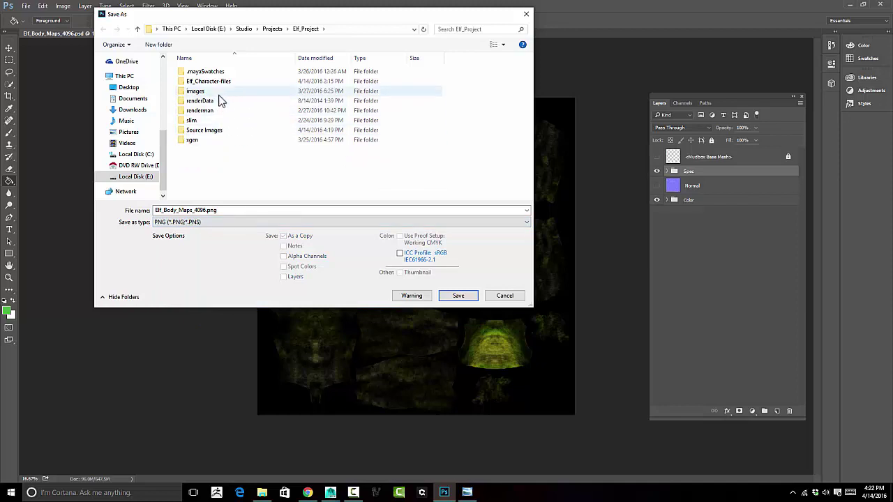
pyautogui.doubleClick(217, 131)
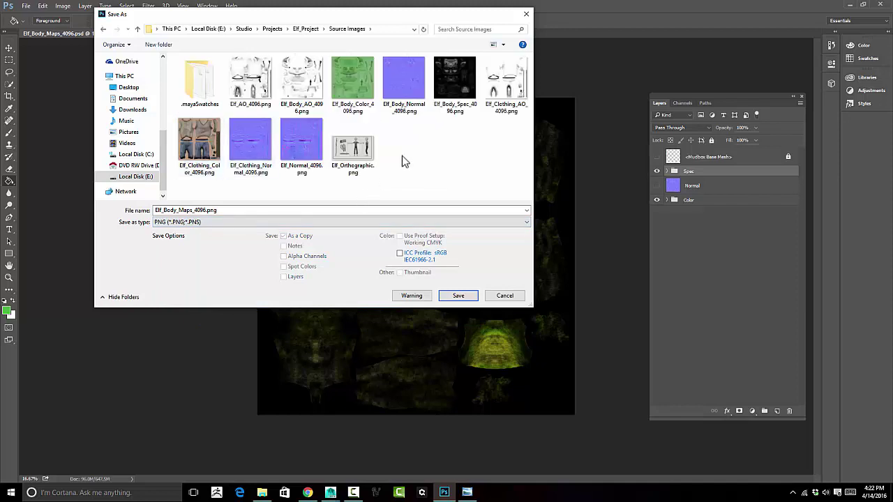
pyautogui.click(453, 82)
pyautogui.click(457, 296)
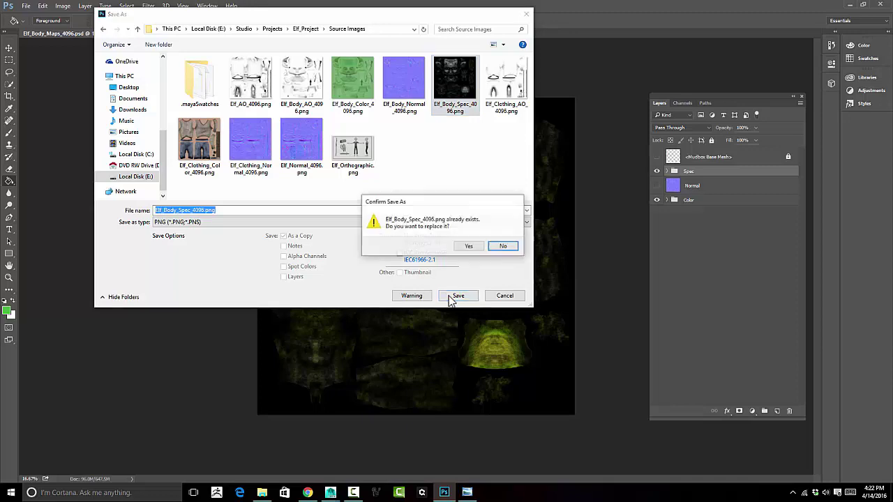
pyautogui.click(464, 245)
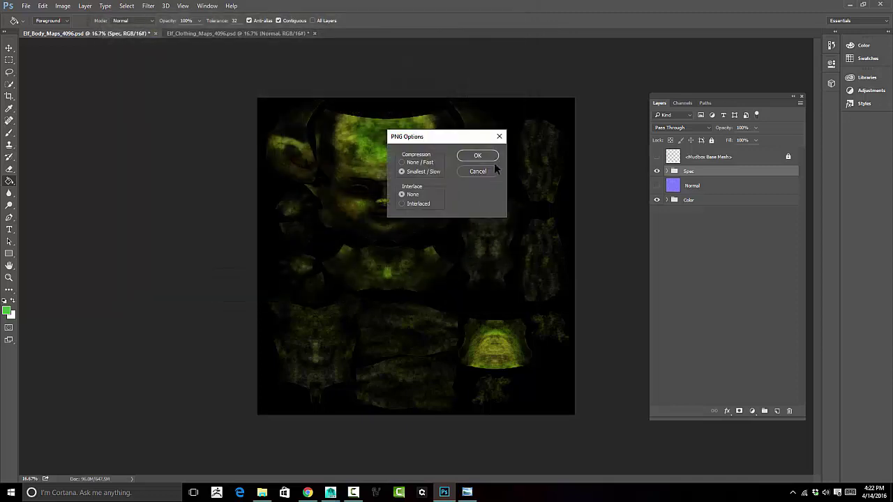
pyautogui.click(491, 154)
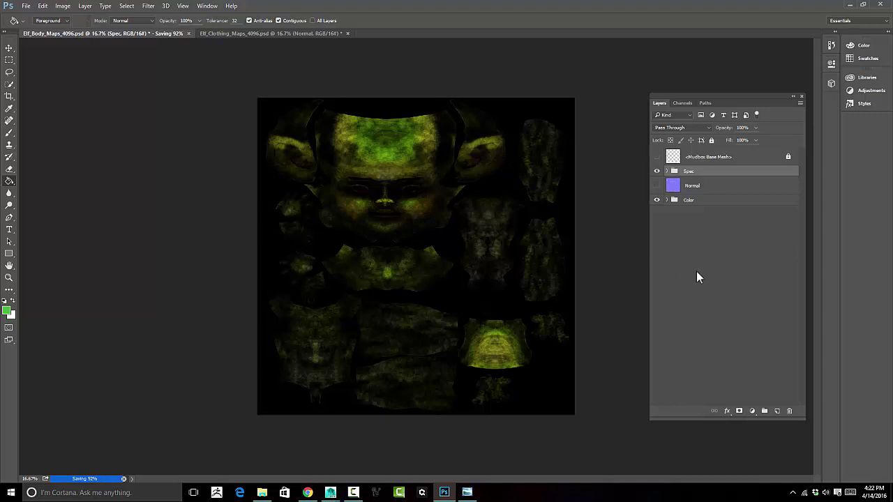
pyautogui.click(658, 182)
# Hide the Spec group and start a Save As of the colour map in PNG format.
pyautogui.click(656, 172)
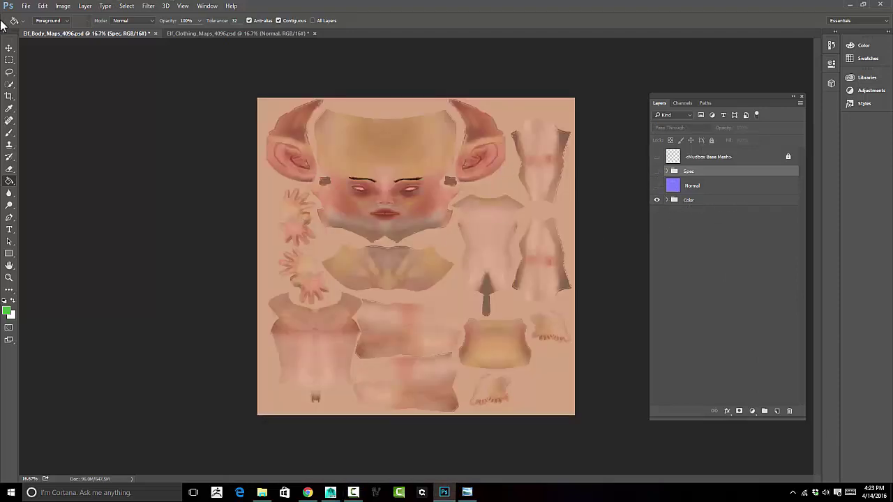
pyautogui.click(26, 7)
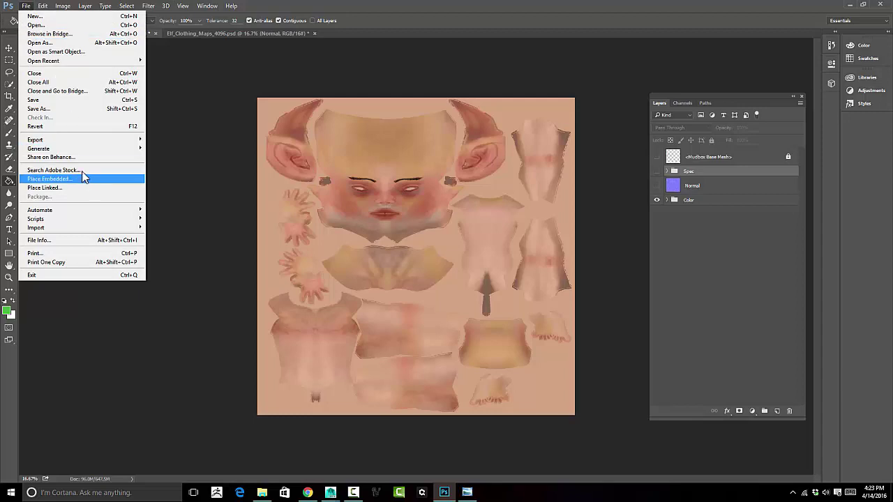
pyautogui.click(64, 110)
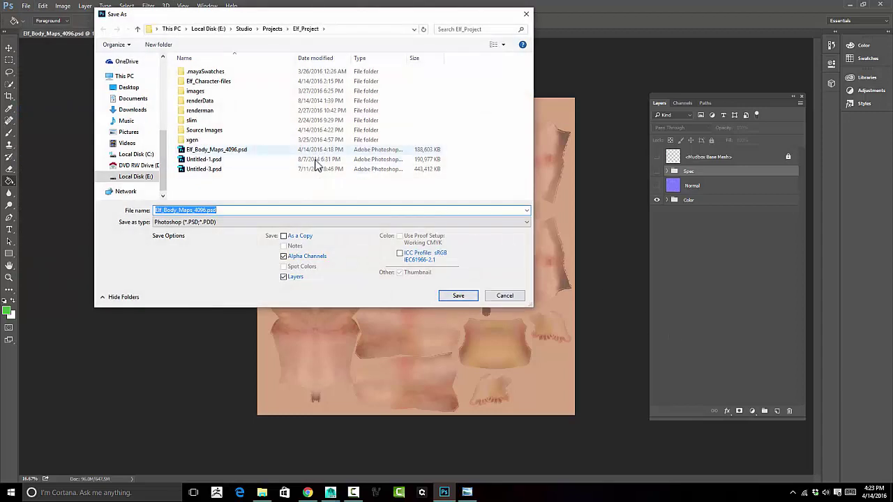
pyautogui.click(230, 222)
pyautogui.click(198, 308)
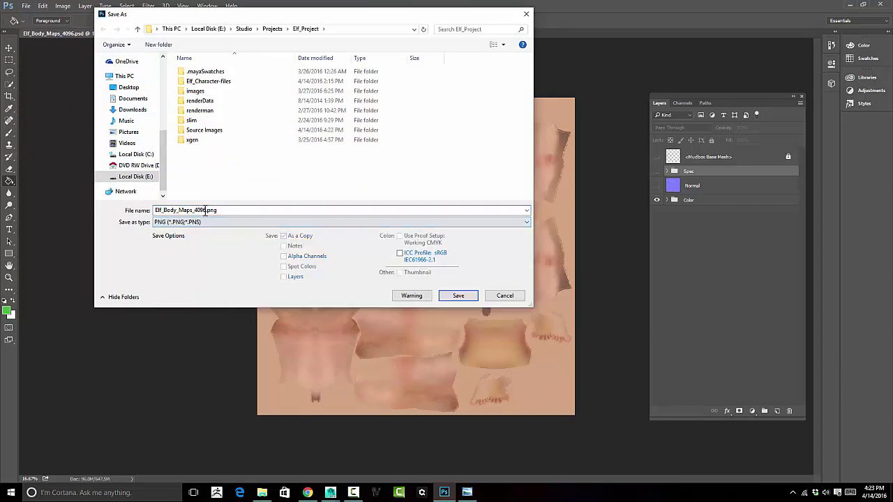
# Overwrite Elf_Body_Color_4096.png in Source Images, confirming the replacement and the PNG options.
pyautogui.doubleClick(202, 130)
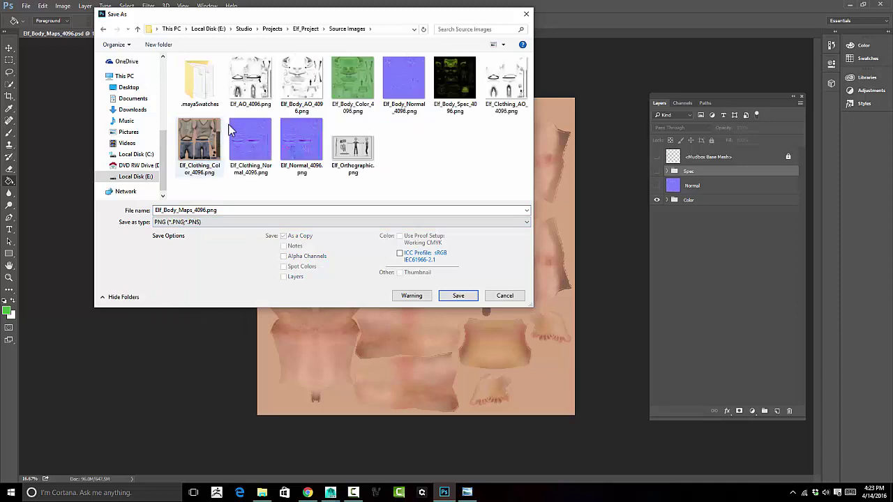
pyautogui.click(358, 82)
pyautogui.click(460, 298)
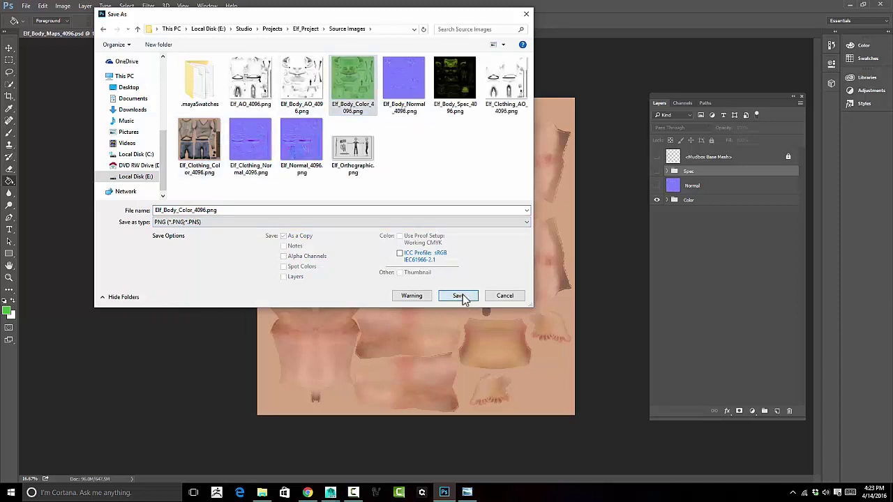
pyautogui.click(468, 248)
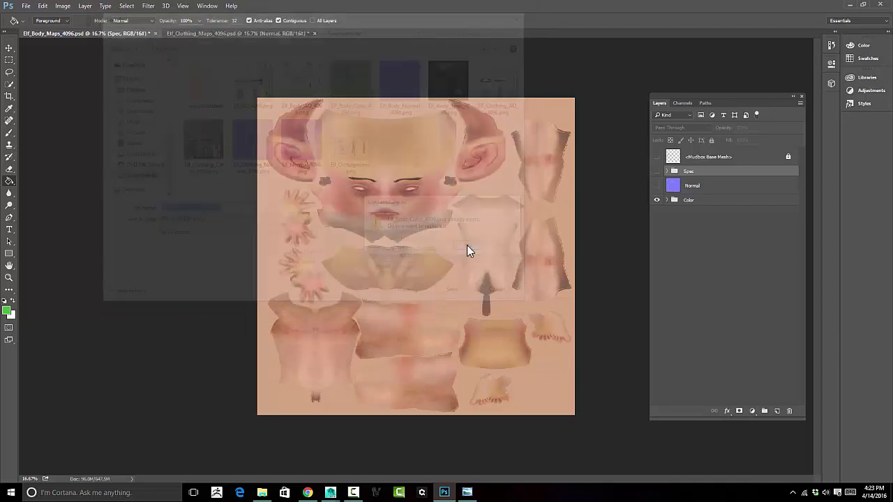
pyautogui.click(478, 154)
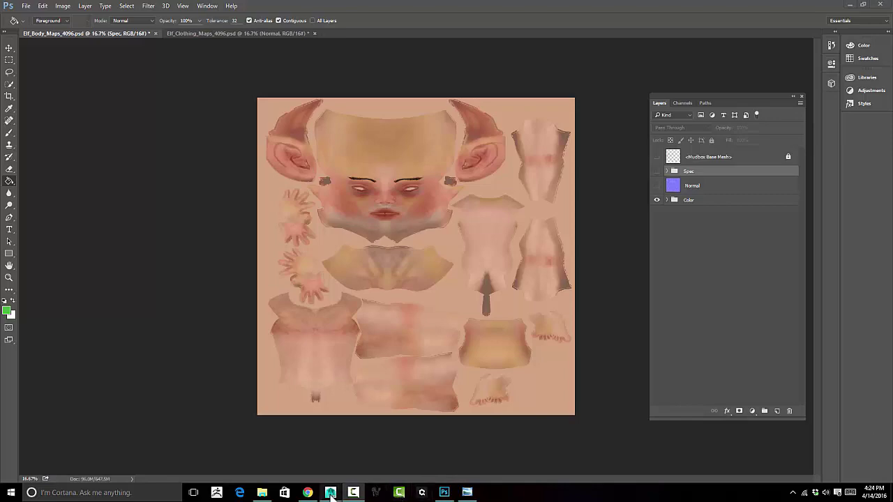
# Switch to Maya and select the elf's body to inspect its material.
pyautogui.moveTo(330, 493)
pyautogui.click(366, 449)
pyautogui.keyDown('alt'); pyautogui.moveTo(510, 242); pyautogui.dragTo(467, 251); pyautogui.keyUp('alt')
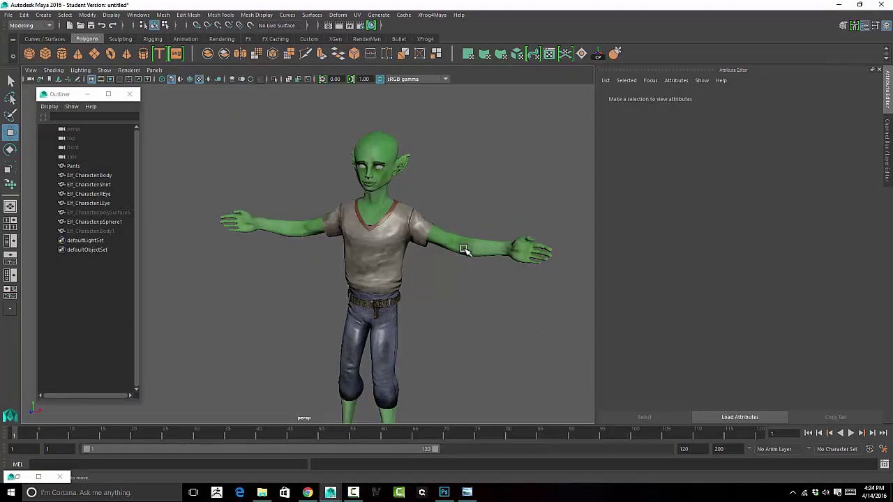
pyautogui.click(467, 251)
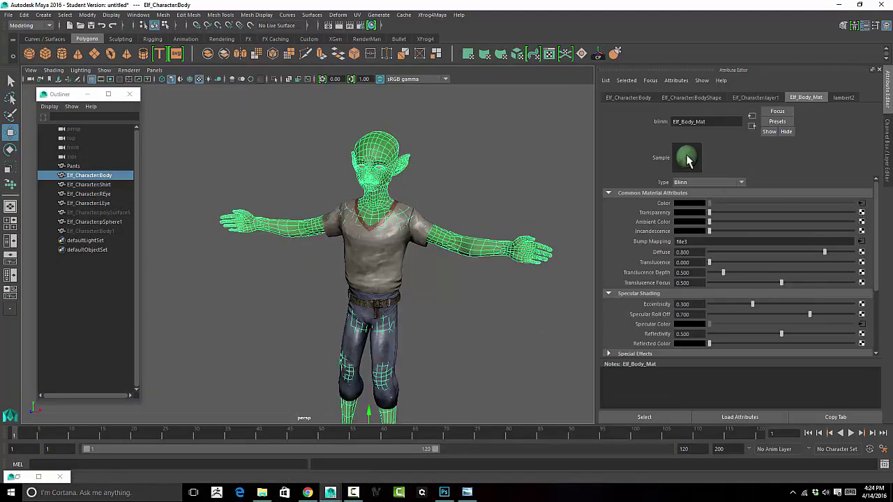
# Deselect everything, orbit around the elf to a three-quarter view, then select the Pants object.
pyautogui.click(484, 189)
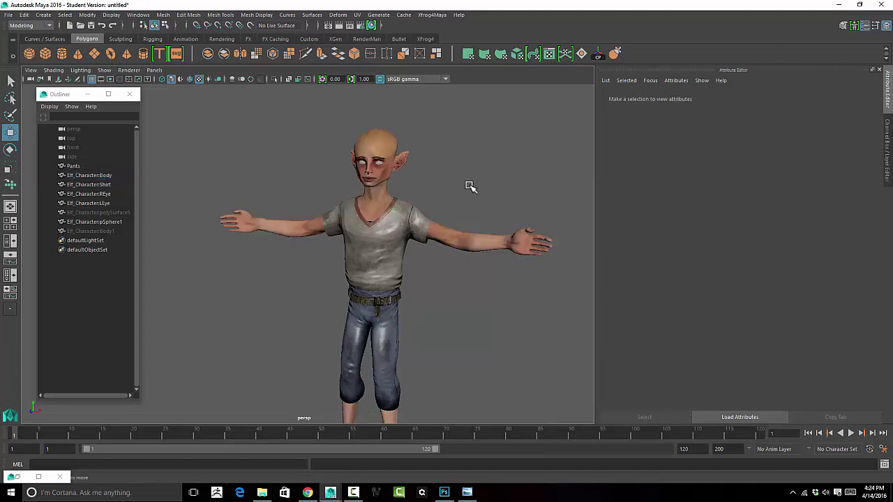
pyautogui.keyDown('alt'); pyautogui.moveTo(470, 185); pyautogui.dragTo(459, 207, button='right'); pyautogui.keyUp('alt')
pyautogui.keyDown('alt'); pyautogui.moveTo(459, 206); pyautogui.dragTo(482, 257); pyautogui.keyUp('alt')
pyautogui.keyDown('alt'); pyautogui.moveTo(482, 257); pyautogui.dragTo(590, 236, button='right'); pyautogui.keyUp('alt')
pyautogui.keyDown('alt'); pyautogui.moveTo(590, 236); pyautogui.dragTo(566, 219); pyautogui.keyUp('alt')
pyautogui.keyDown('alt'); pyautogui.moveTo(562, 219); pyautogui.dragTo(393, 193, button='right'); pyautogui.keyUp('alt')
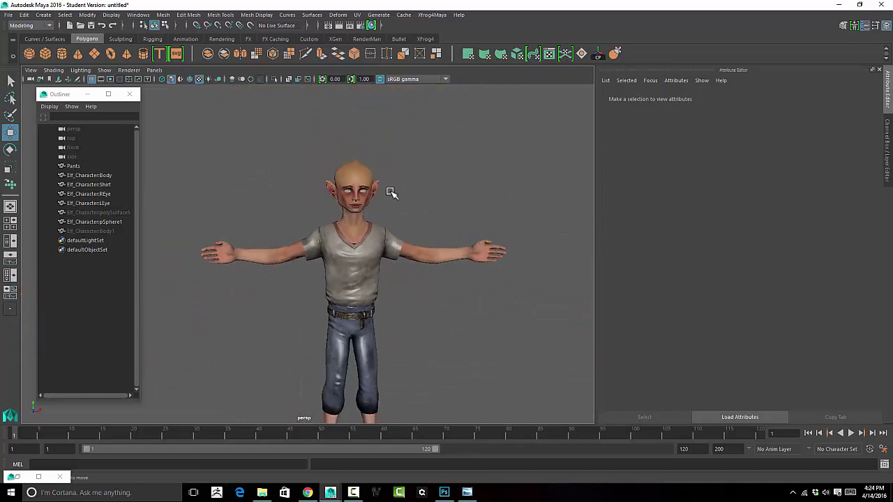
pyautogui.keyDown('alt'); pyautogui.moveTo(393, 193); pyautogui.dragTo(366, 204); pyautogui.keyUp('alt')
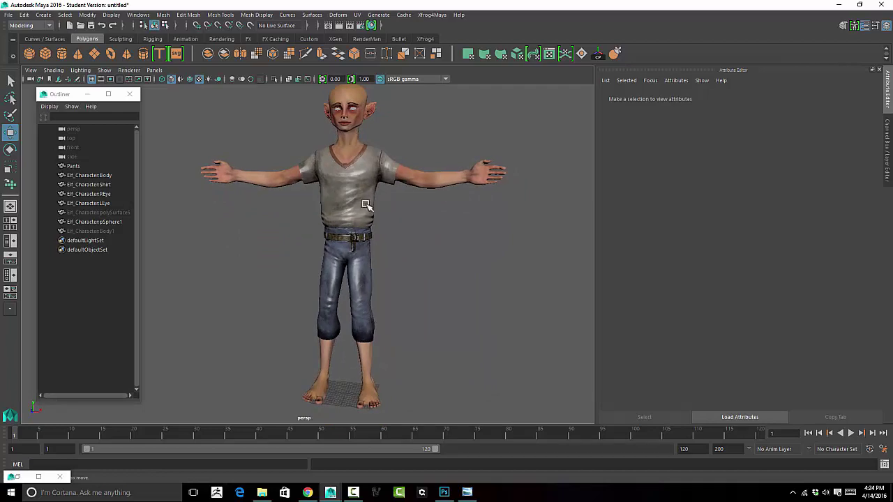
pyautogui.click(363, 200)
pyautogui.click(372, 251)
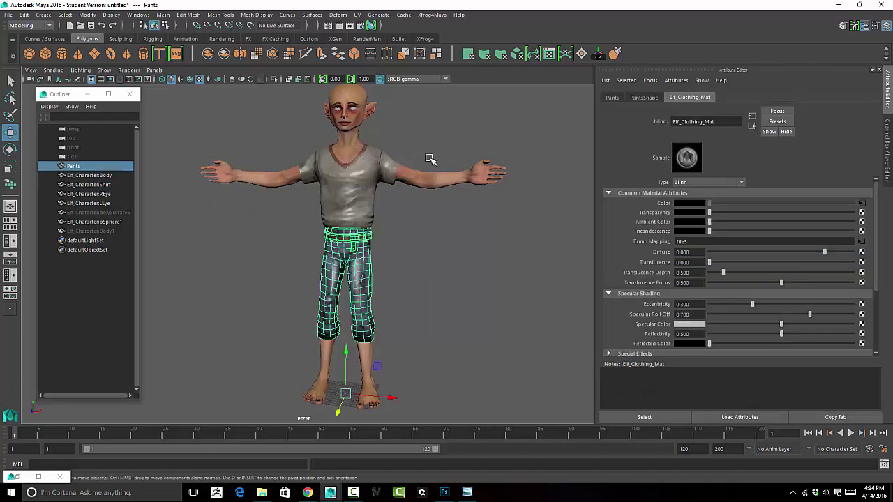
# Open Hypershade, resize and reposition its window, and graph the Elf_Clothing_Mat network.
pyautogui.click(371, 25)
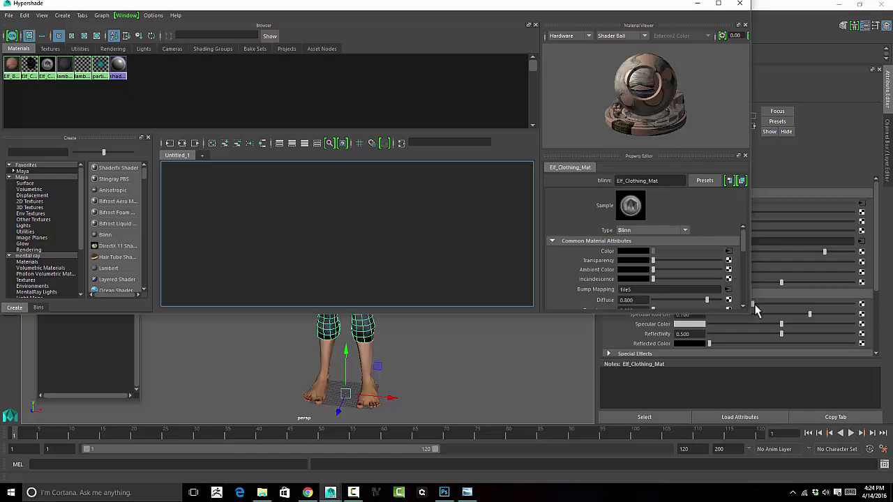
pyautogui.moveTo(750, 315); pyautogui.dragTo(585, 397)
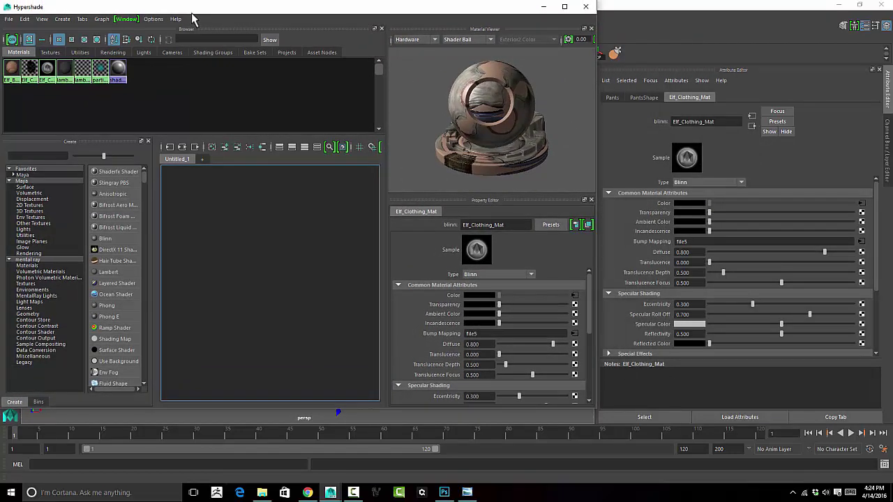
pyautogui.moveTo(196, 13); pyautogui.dragTo(237, 12)
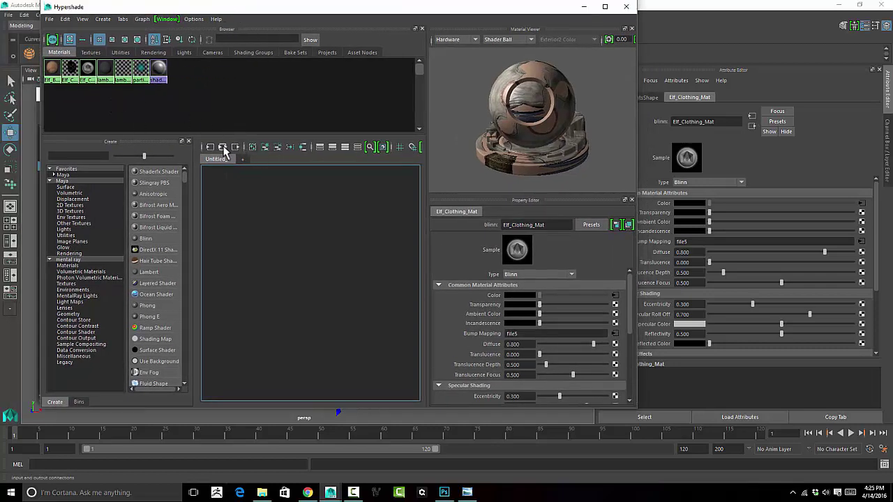
pyautogui.click(87, 68)
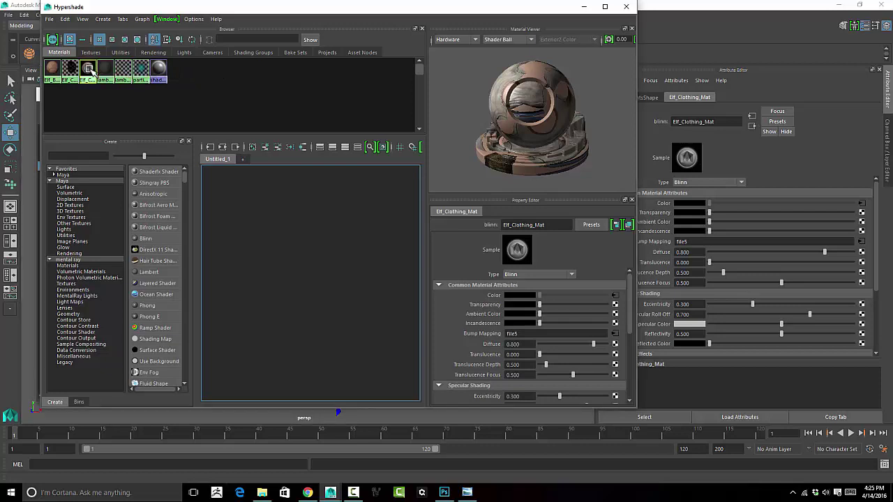
pyautogui.click(222, 146)
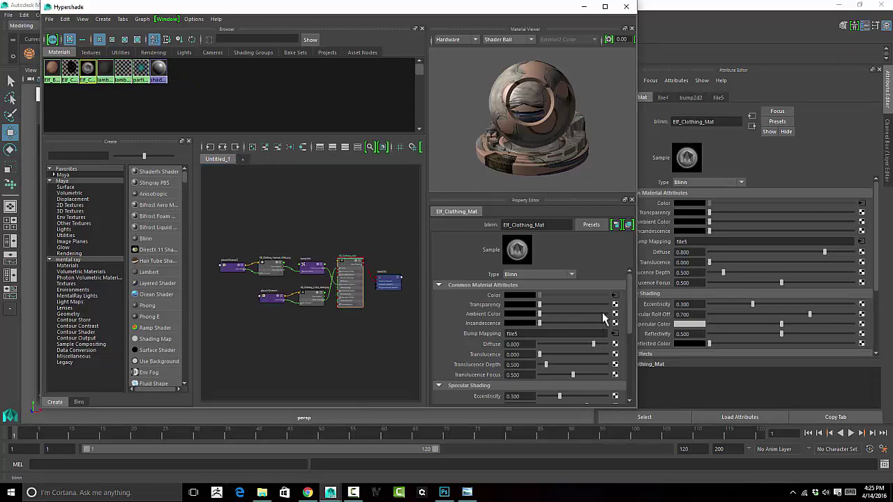
# Connect Elf_Clothing_Color_4096's Out Color to Elf_Clothing_Mat's Specular Color.
pyautogui.scroll(-2, 631, 308)
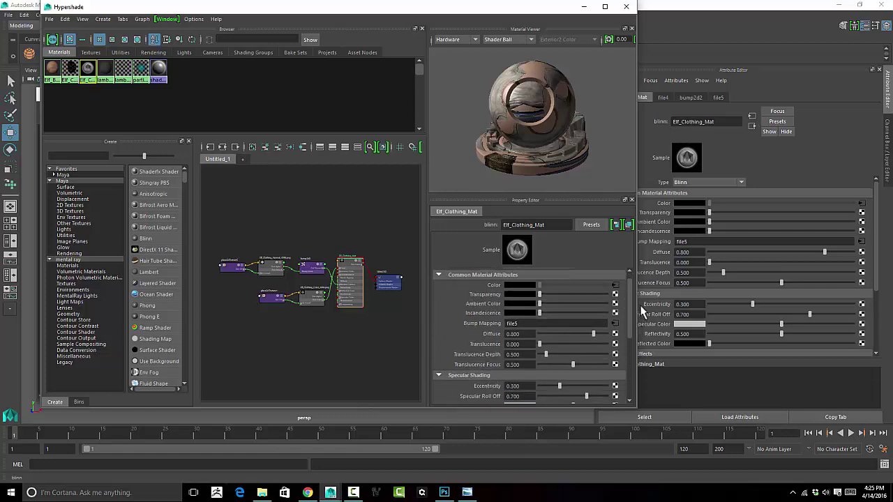
pyautogui.scroll(5, 359, 285)
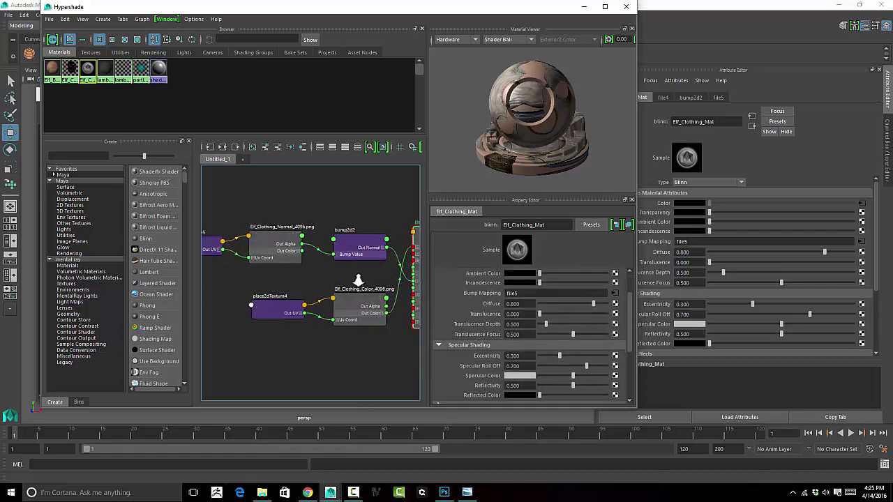
pyautogui.keyDown('alt'); pyautogui.moveTo(354, 282); pyautogui.dragTo(318, 261, button='middle'); pyautogui.keyUp('alt')
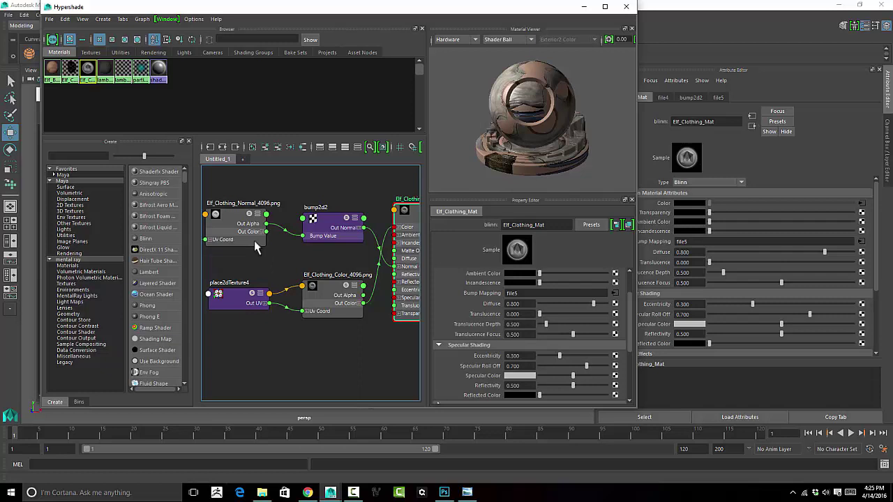
pyautogui.keyDown('alt'); pyautogui.moveTo(331, 323); pyautogui.dragTo(278, 306, button='middle'); pyautogui.keyUp('alt')
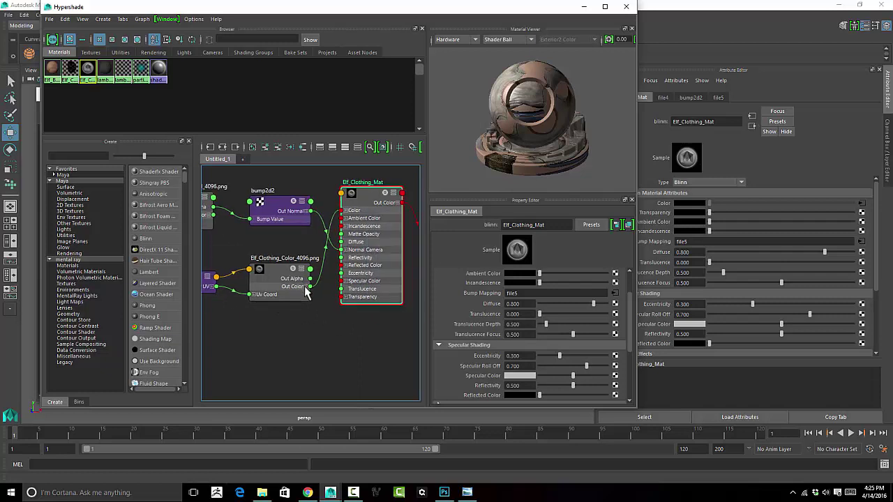
pyautogui.click(305, 286)
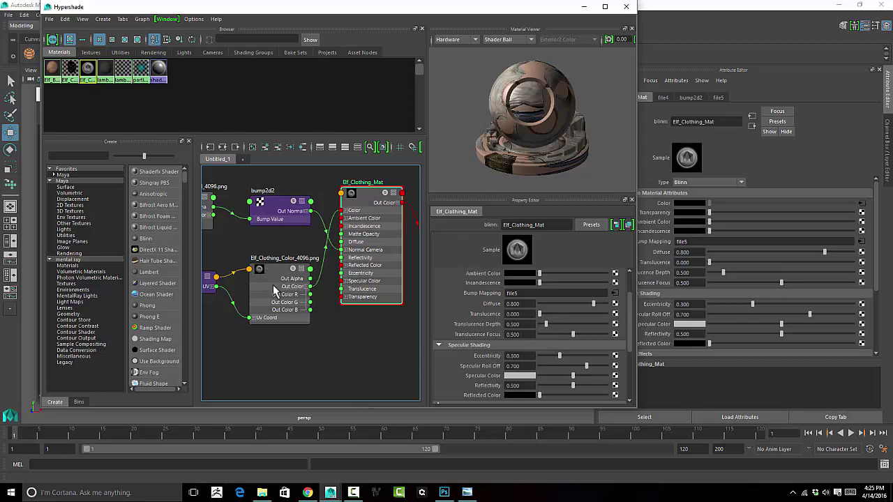
pyautogui.moveTo(272, 296); pyautogui.dragTo(485, 376, button='middle')
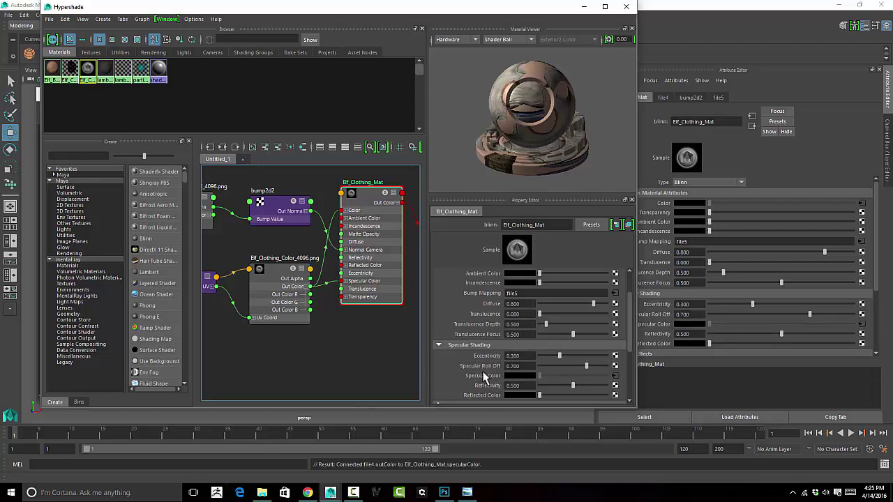
pyautogui.moveTo(413, 11); pyautogui.dragTo(501, 166)
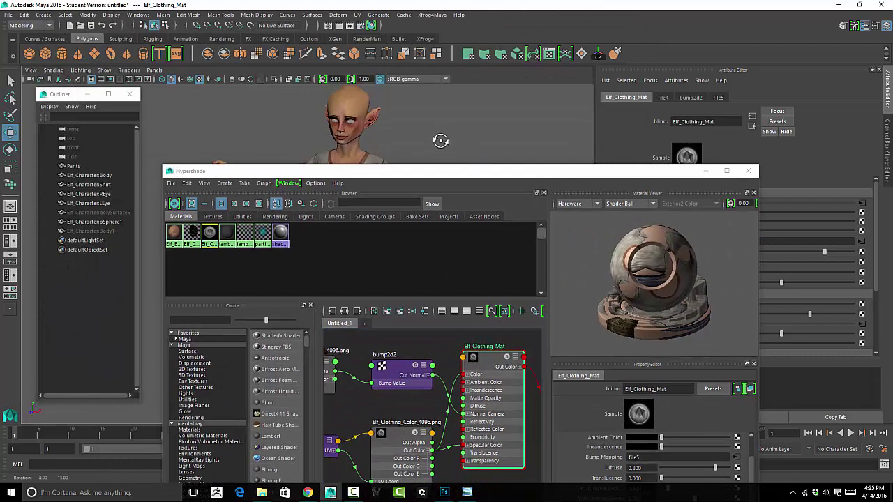
# Close Hypershade and set Elf_Clothing_Mat's Eccentricity to 0.149 and Specular Roll Off to 0.185.
pyautogui.click(747, 171)
pyautogui.keyDown('alt'); pyautogui.moveTo(466, 224); pyautogui.dragTo(443, 231); pyautogui.keyUp('alt')
pyautogui.scroll(5, 519, 235)
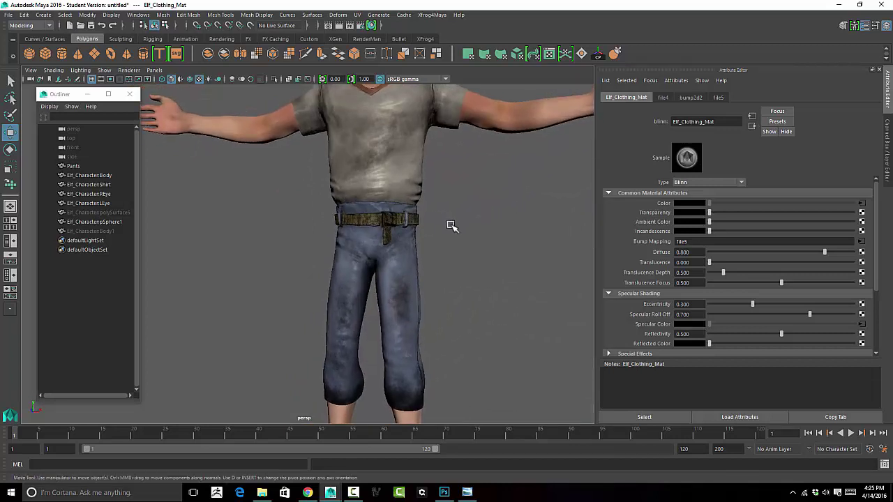
pyautogui.scroll(-3, 439, 228)
pyautogui.scroll(-2, 443, 231)
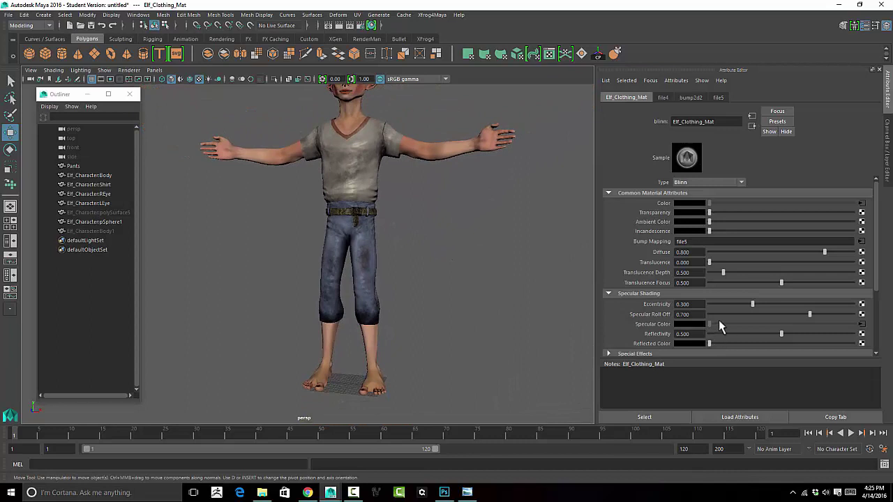
pyautogui.moveTo(877, 286); pyautogui.dragTo(888, 328)
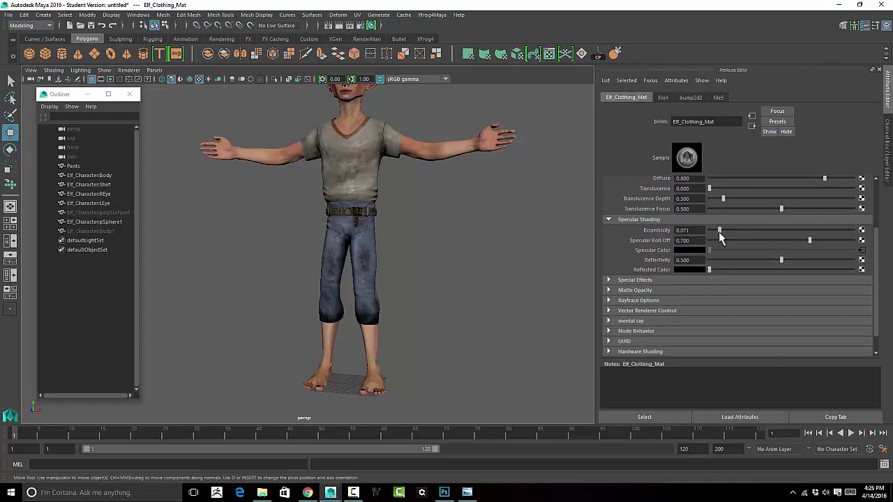
pyautogui.moveTo(719, 232); pyautogui.dragTo(724, 232)
pyautogui.moveTo(491, 224)
pyautogui.keyDown('alt'); pyautogui.mouseDown()
pyautogui.moveTo(520, 235)
pyautogui.moveTo(492, 233)
pyautogui.mouseUp(); pyautogui.keyUp('alt')
pyautogui.moveTo(743, 240); pyautogui.dragTo(735, 241)
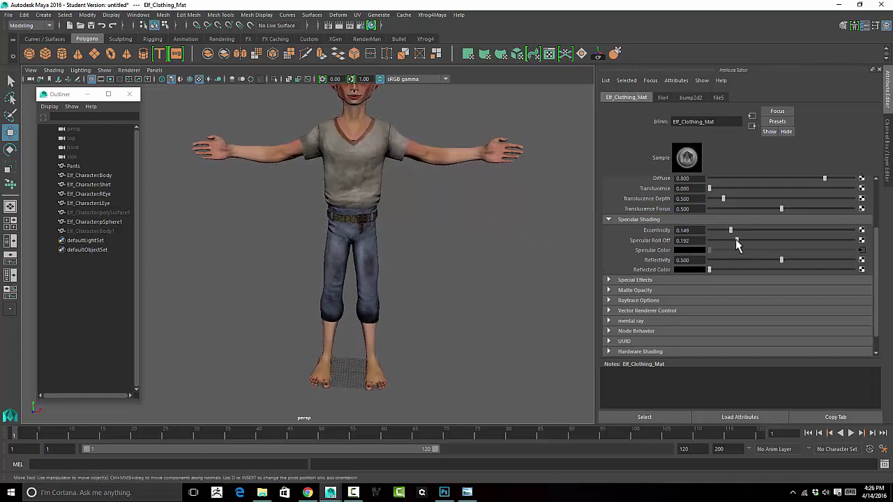
# Orbit around the elf from several angles to check the clothing's specular sheen.
pyautogui.moveTo(546, 232)
pyautogui.keyDown('alt'); pyautogui.mouseDown()
pyautogui.moveTo(533, 222)
pyautogui.moveTo(523, 235)
pyautogui.moveTo(534, 224)
pyautogui.mouseUp(); pyautogui.keyUp('alt')
pyautogui.keyDown('alt'); pyautogui.moveTo(533, 223); pyautogui.dragTo(442, 219, button='right'); pyautogui.keyUp('alt')
pyautogui.keyDown('alt'); pyautogui.moveTo(442, 219); pyautogui.dragTo(425, 251); pyautogui.keyUp('alt')
pyautogui.keyDown('alt'); pyautogui.moveTo(425, 251); pyautogui.dragTo(523, 249, button='right'); pyautogui.keyUp('alt')
pyautogui.keyDown('alt'); pyautogui.moveTo(523, 249); pyautogui.dragTo(457, 245); pyautogui.keyUp('alt')
pyautogui.keyDown('alt'); pyautogui.moveTo(458, 245); pyautogui.dragTo(584, 241, button='right'); pyautogui.keyUp('alt')
pyautogui.keyDown('alt'); pyautogui.moveTo(584, 241); pyautogui.dragTo(543, 264); pyautogui.keyUp('alt')
pyautogui.keyDown('alt'); pyautogui.moveTo(543, 264); pyautogui.dragTo(407, 211, button='right'); pyautogui.keyUp('alt')
pyautogui.moveTo(407, 210)
pyautogui.keyDown('alt'); pyautogui.mouseDown()
pyautogui.moveTo(425, 197)
pyautogui.moveTo(398, 198)
pyautogui.mouseUp(); pyautogui.keyUp('alt')
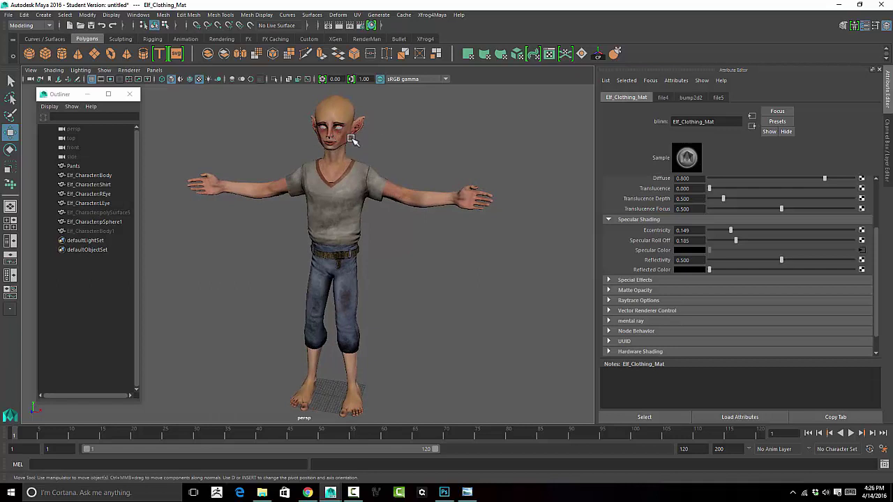
pyautogui.keyDown('alt'); pyautogui.moveTo(417, 142); pyautogui.dragTo(498, 144); pyautogui.keyUp('alt')
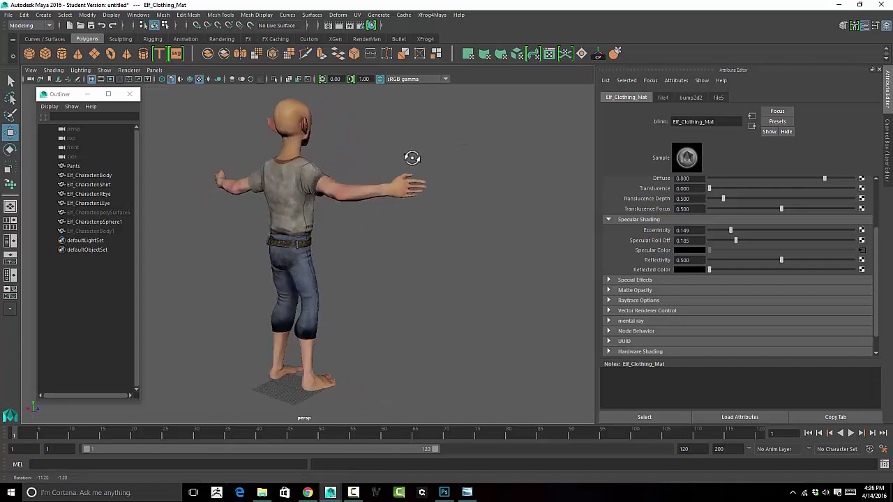
pyautogui.keyDown('alt'); pyautogui.moveTo(413, 158); pyautogui.dragTo(382, 188); pyautogui.keyUp('alt')
pyautogui.keyDown('alt'); pyautogui.moveTo(440, 204); pyautogui.dragTo(417, 232); pyautogui.keyUp('alt')
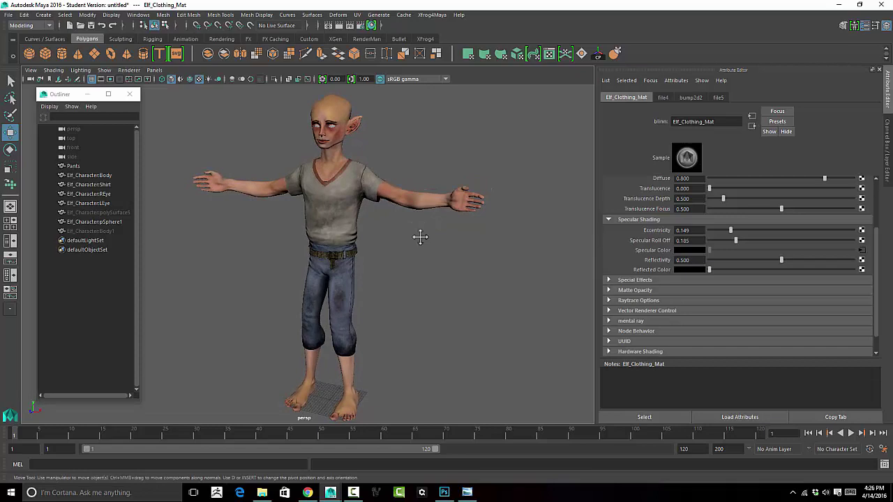
pyautogui.keyDown('alt'); pyautogui.moveTo(420, 237); pyautogui.dragTo(422, 232, button='middle'); pyautogui.keyUp('alt')
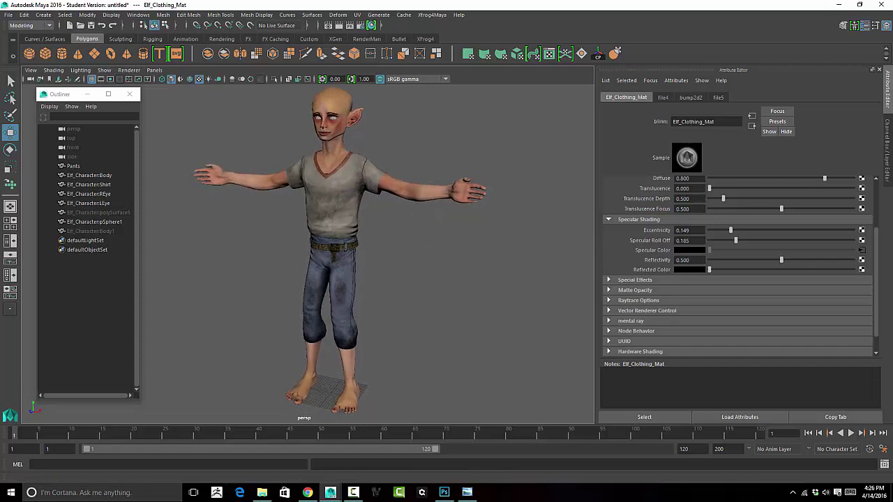